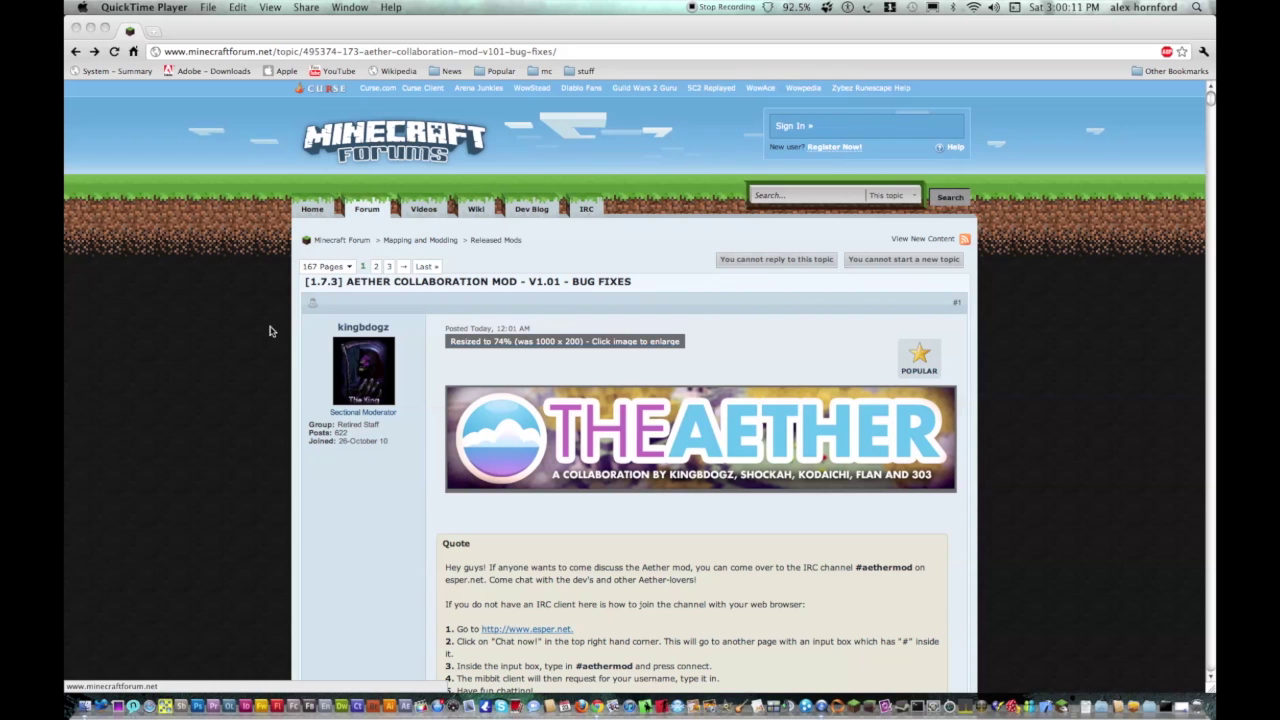
Scroll through the forum post in the browser, then hide the browser to show the desktop.
scroll(245, 352, "down", 3)
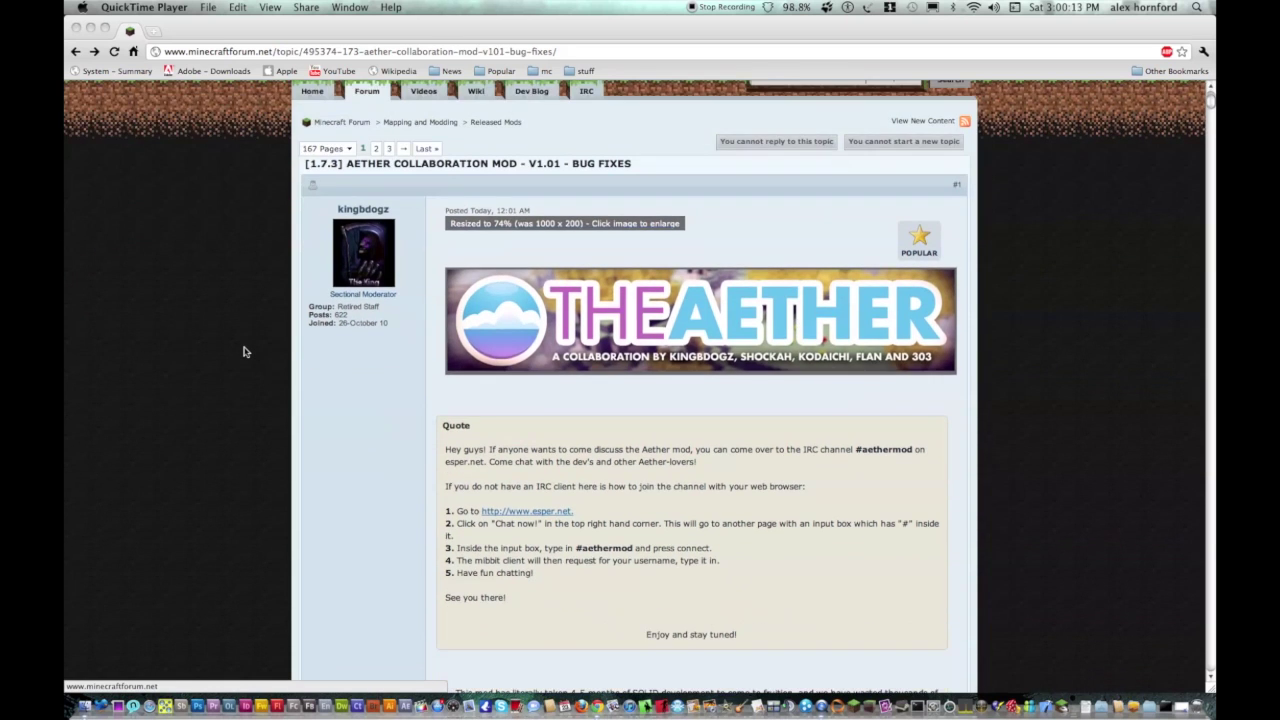
scroll(245, 352, "up", 3)
left_click(204, 22)
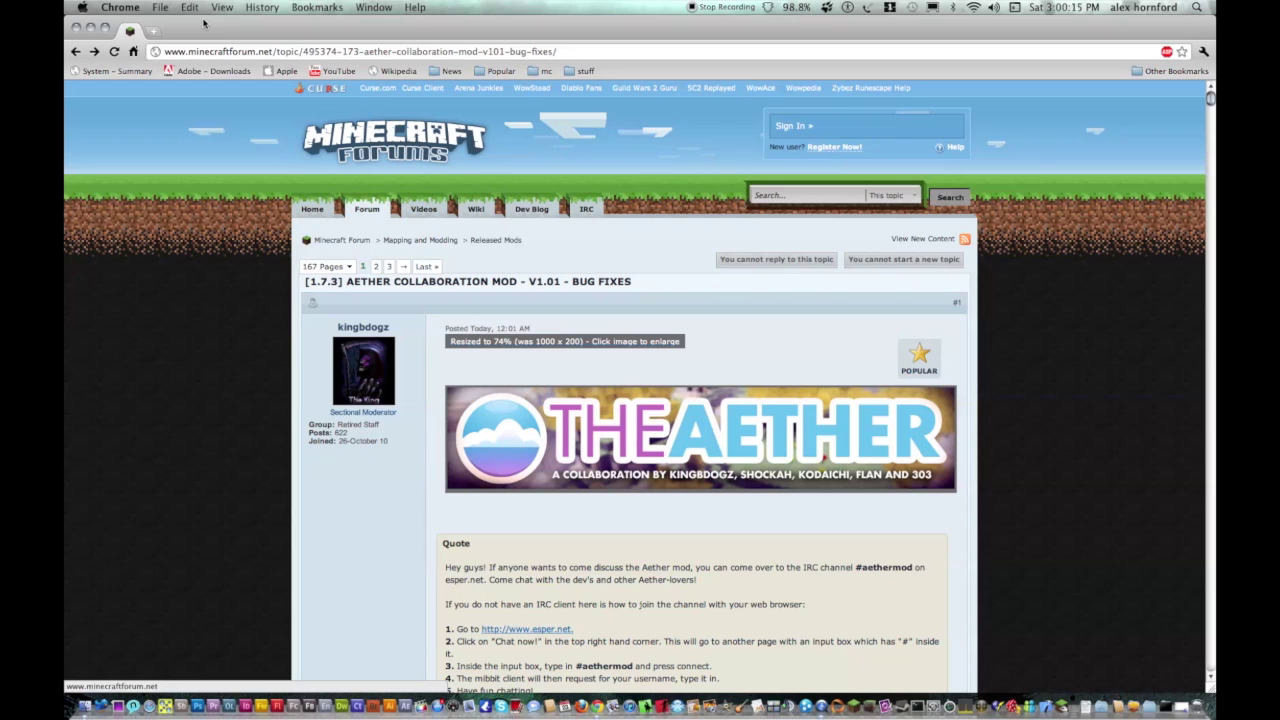
scroll(270, 354, "down", 10)
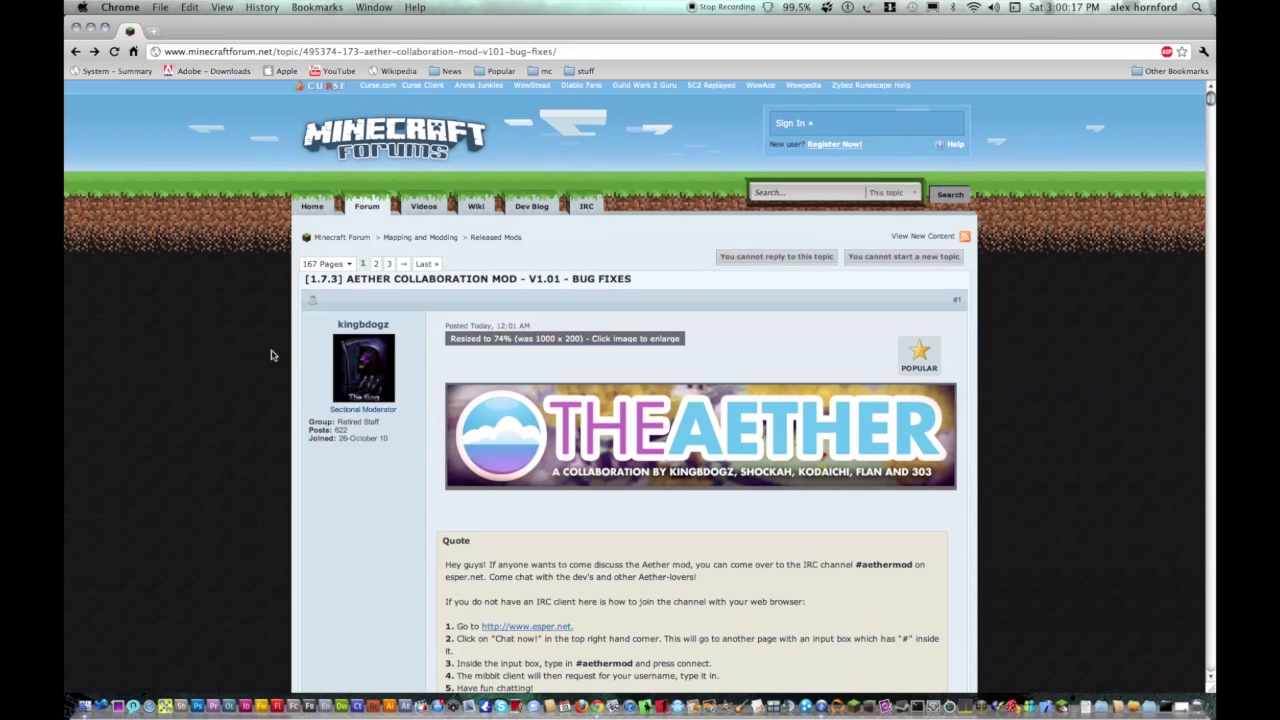
scroll(270, 355, "down", 10)
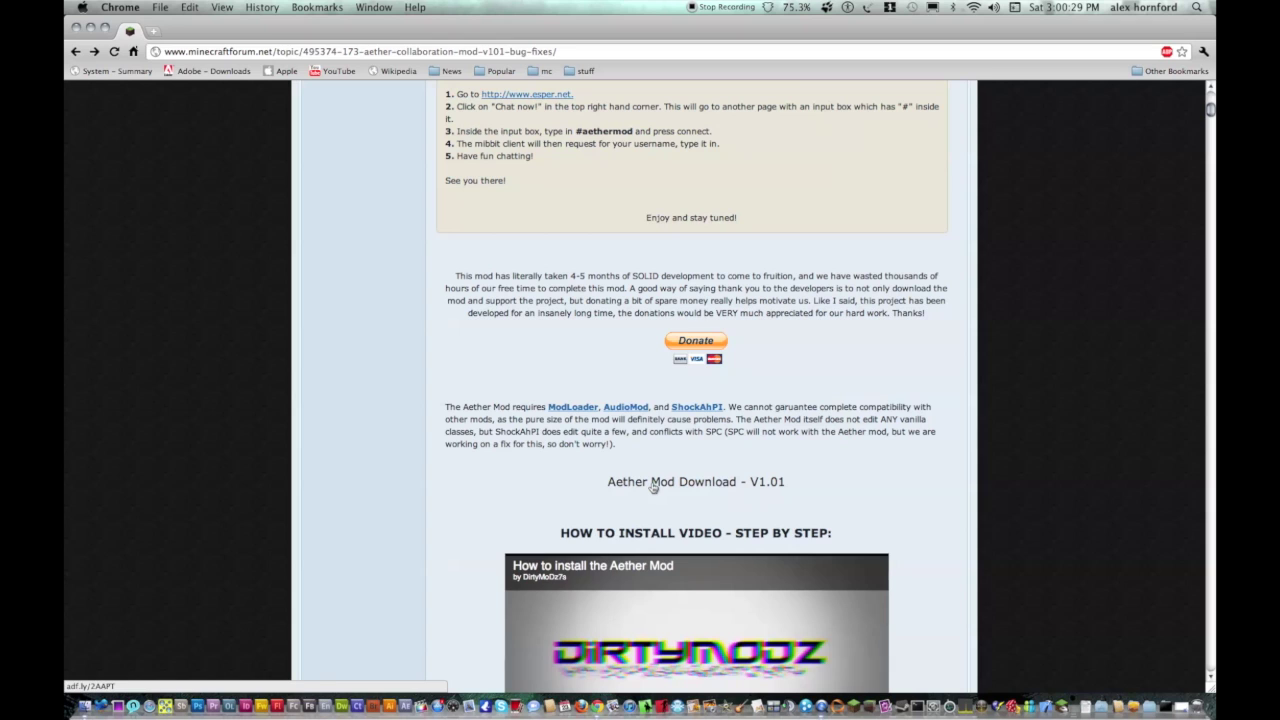
left_click(76, 28)
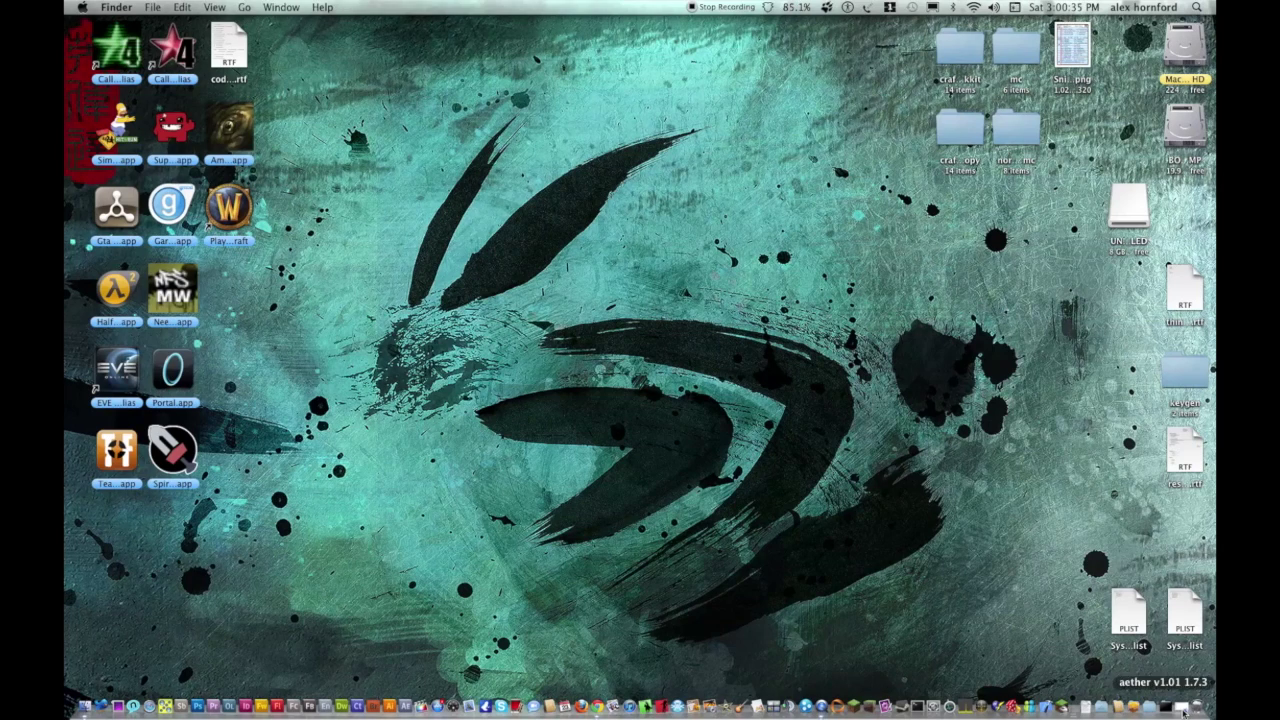
Copy the four mod zip files from the aether v1.01 1.7.3 folder onto the desktop.
left_click(1185, 708)
left_click_drag(251, 68, 876, 186)
left_click_drag(720, 52, 785, 540)
left_click_drag(733, 597, 690, 152)
left_click_drag(221, 524, 177, 17)
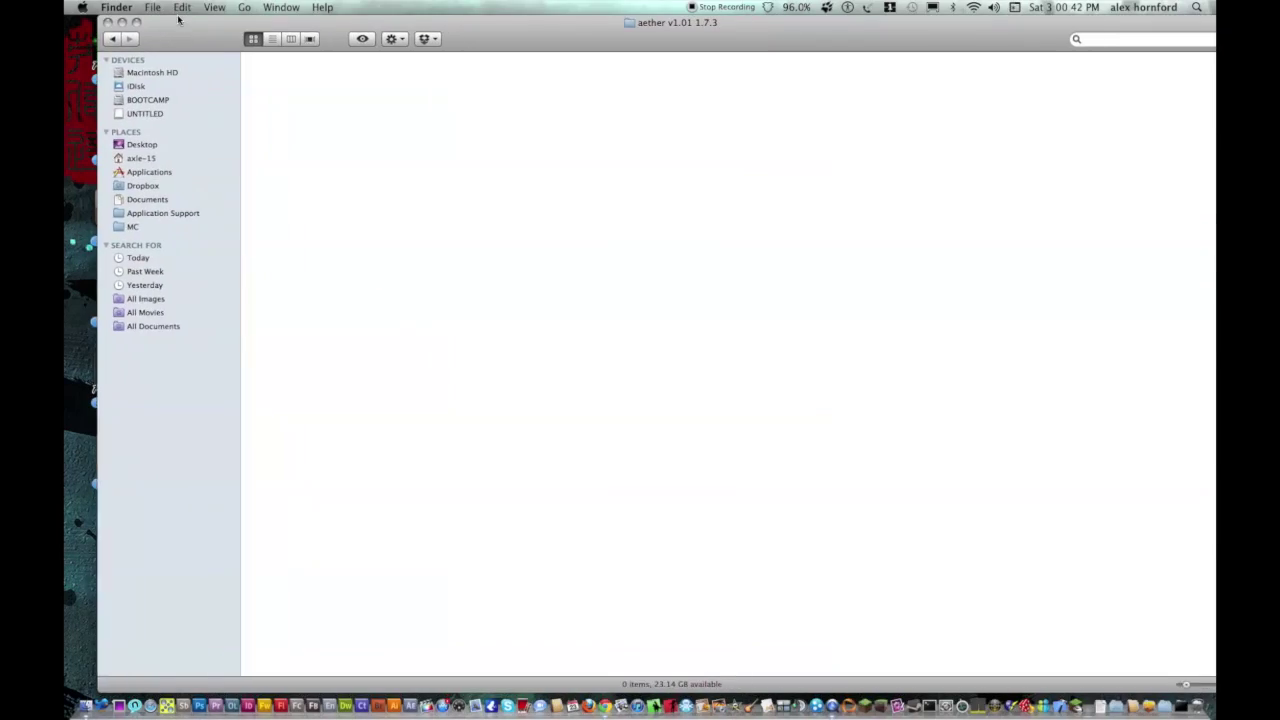
left_click(107, 21)
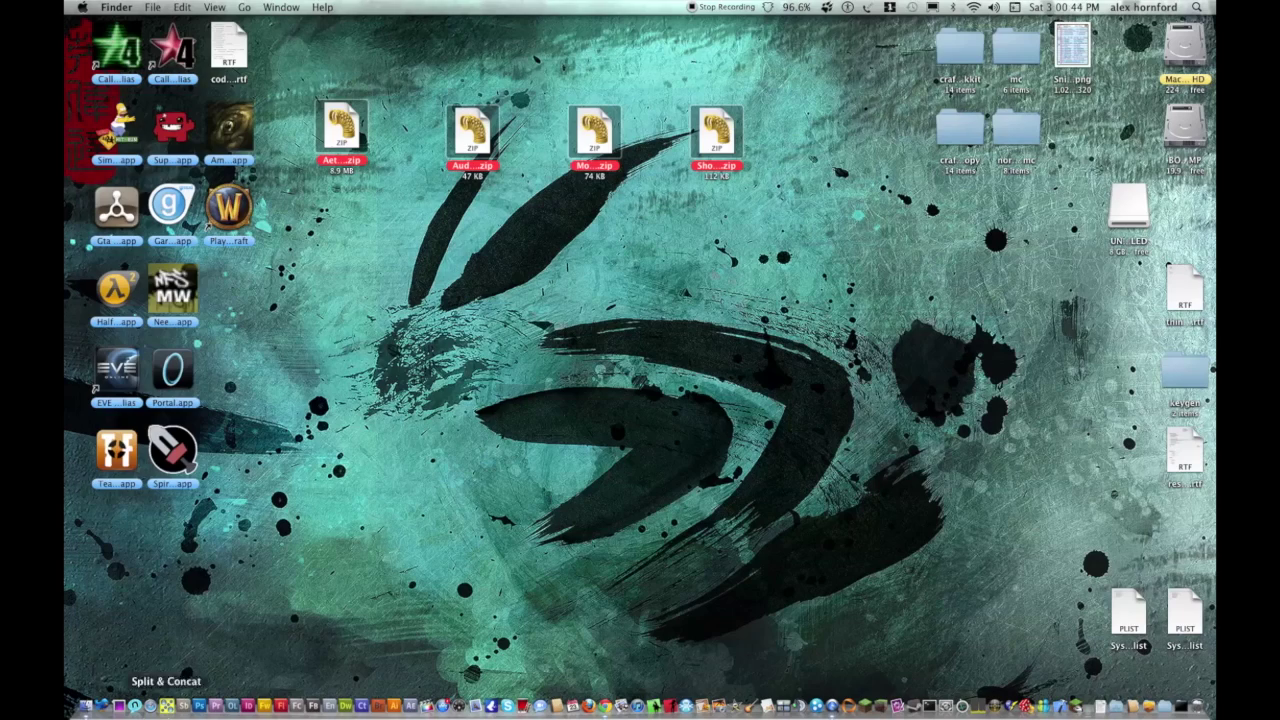
Go from the home folder through Library, Application Support and minecraft into bin.
left_click(83, 708)
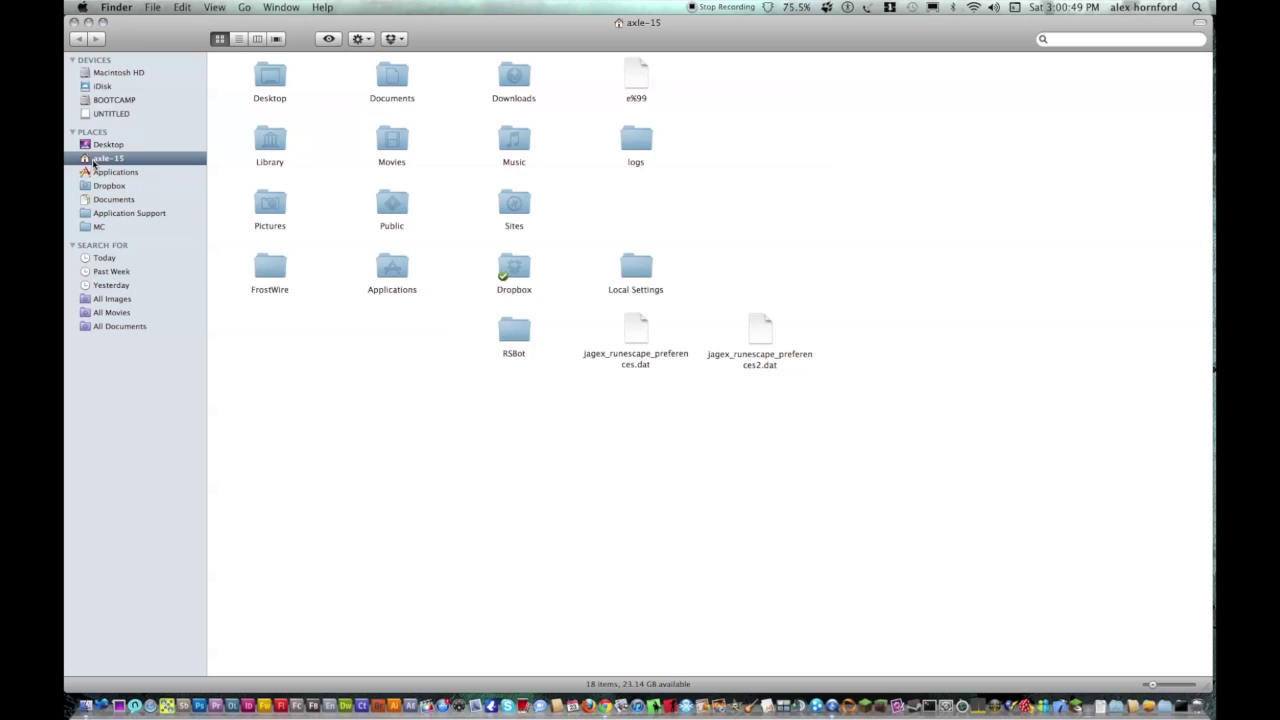
double_click(283, 147)
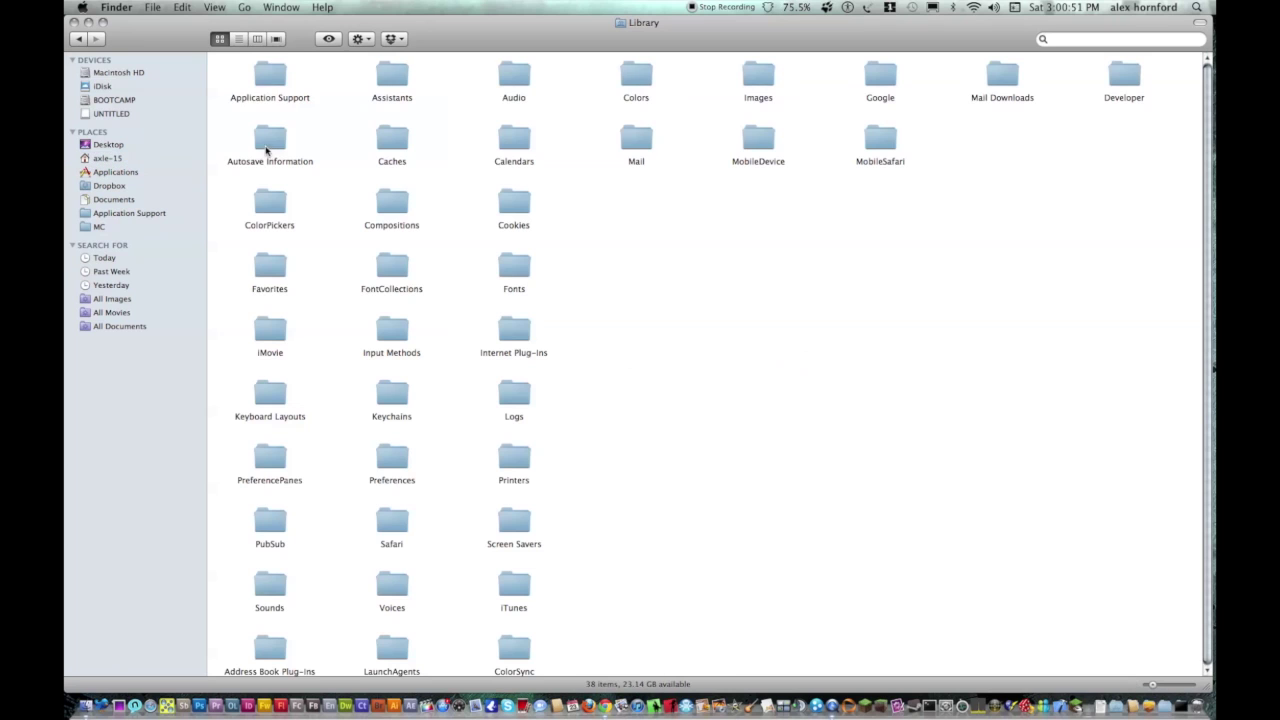
double_click(270, 88)
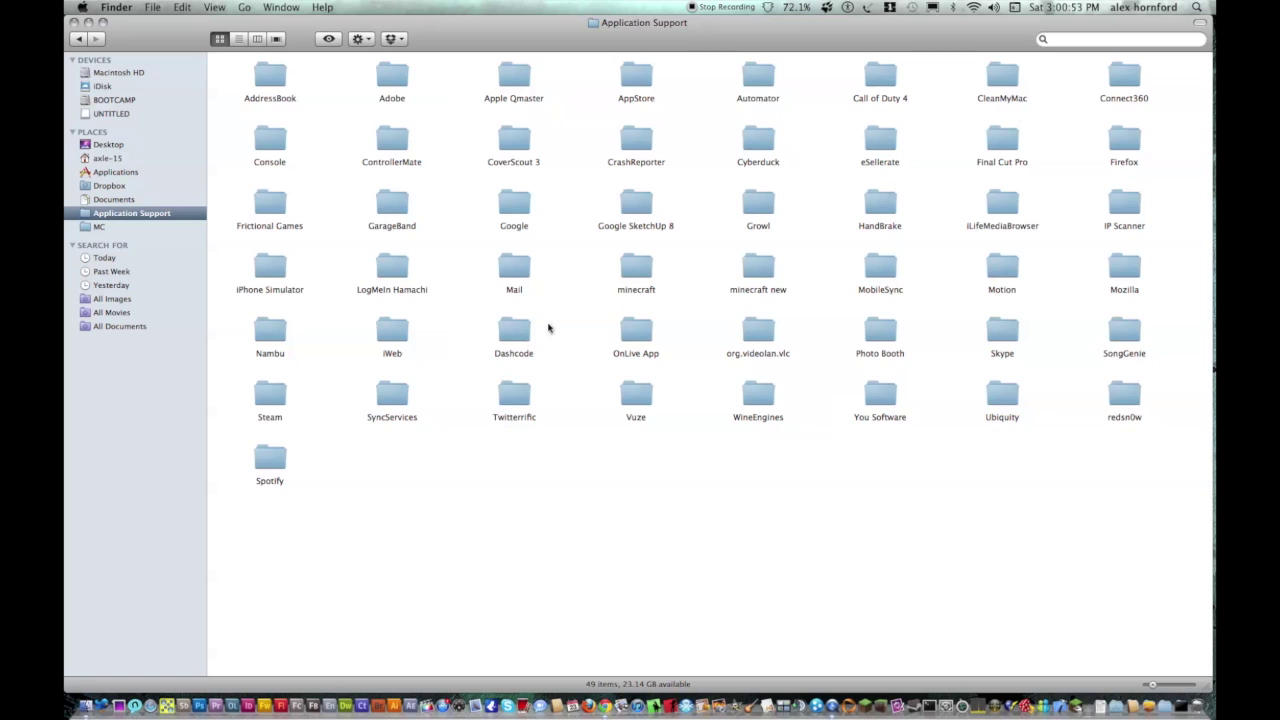
double_click(636, 268)
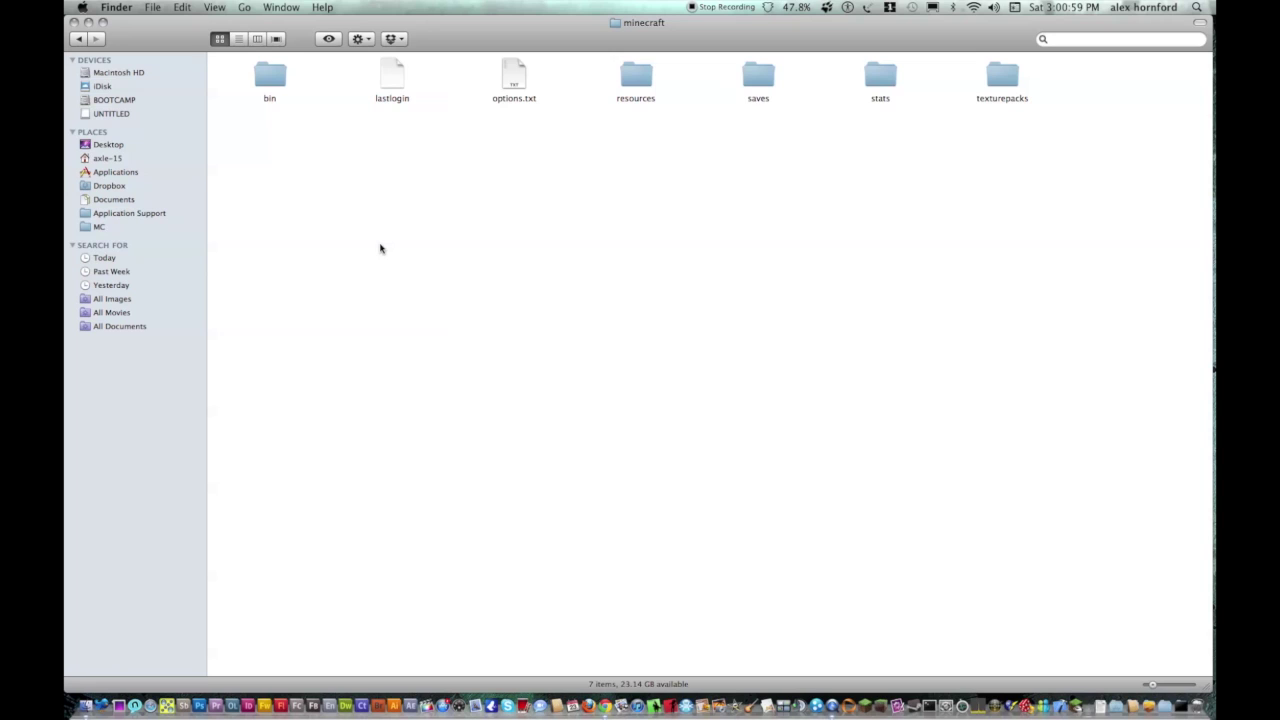
double_click(270, 78)
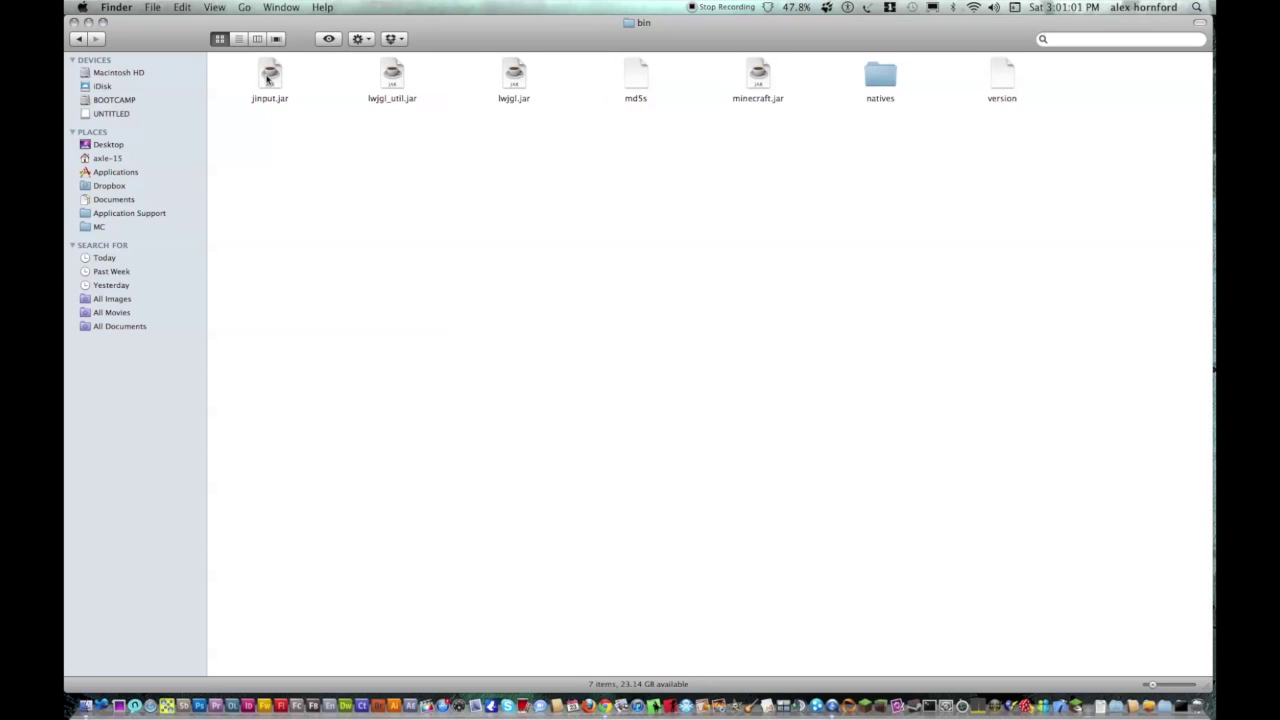
Unpack minecraft.jar with Archive Utility into a minecraft folder.
right_click(762, 78)
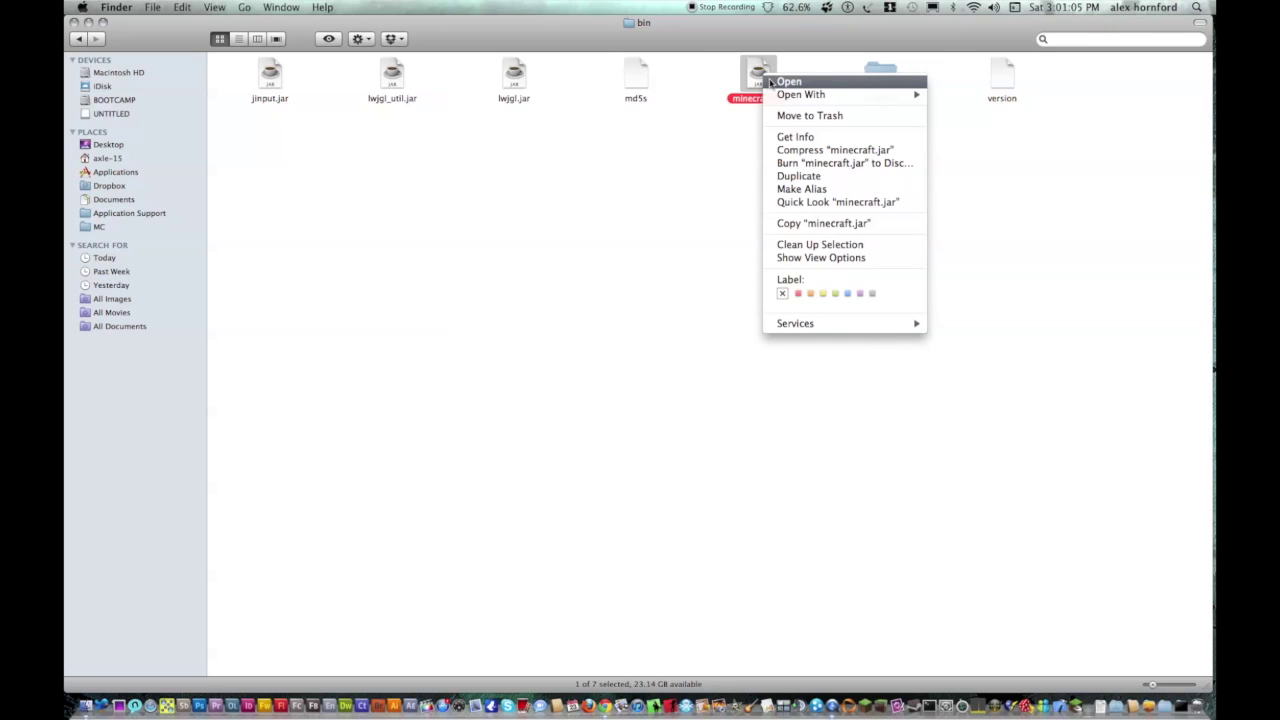
mouse_move(803, 95)
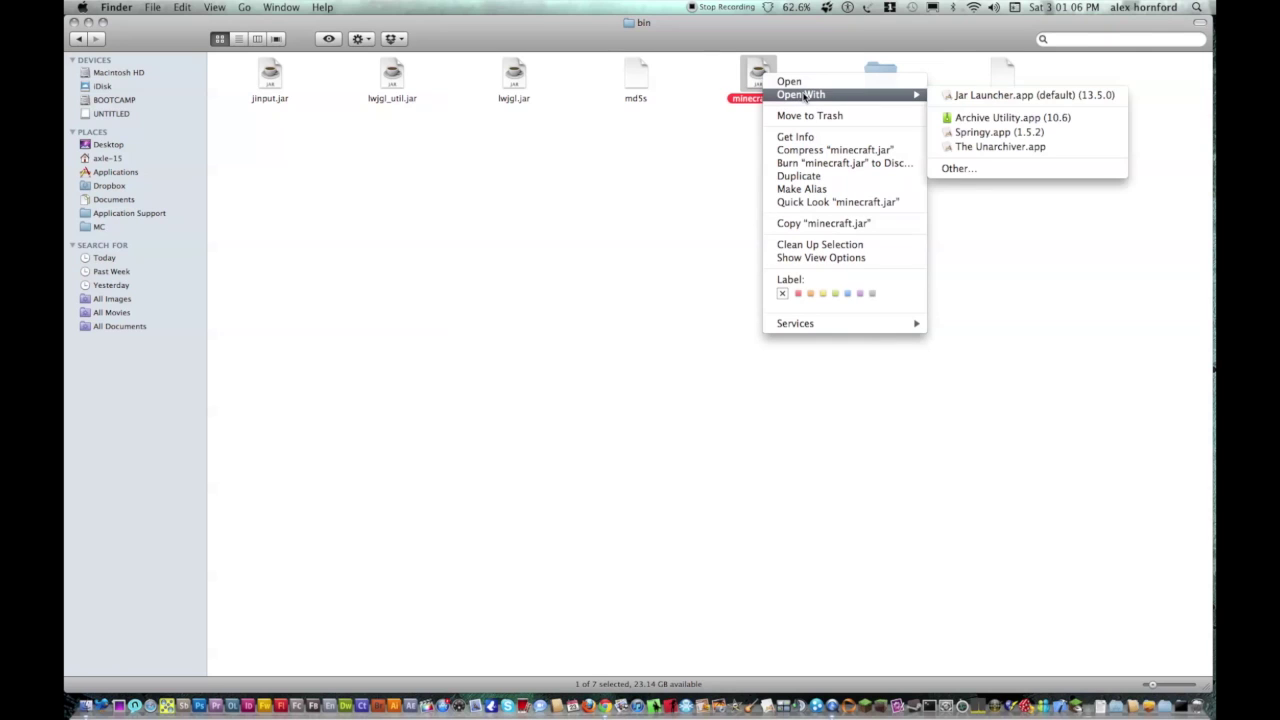
left_click(977, 118)
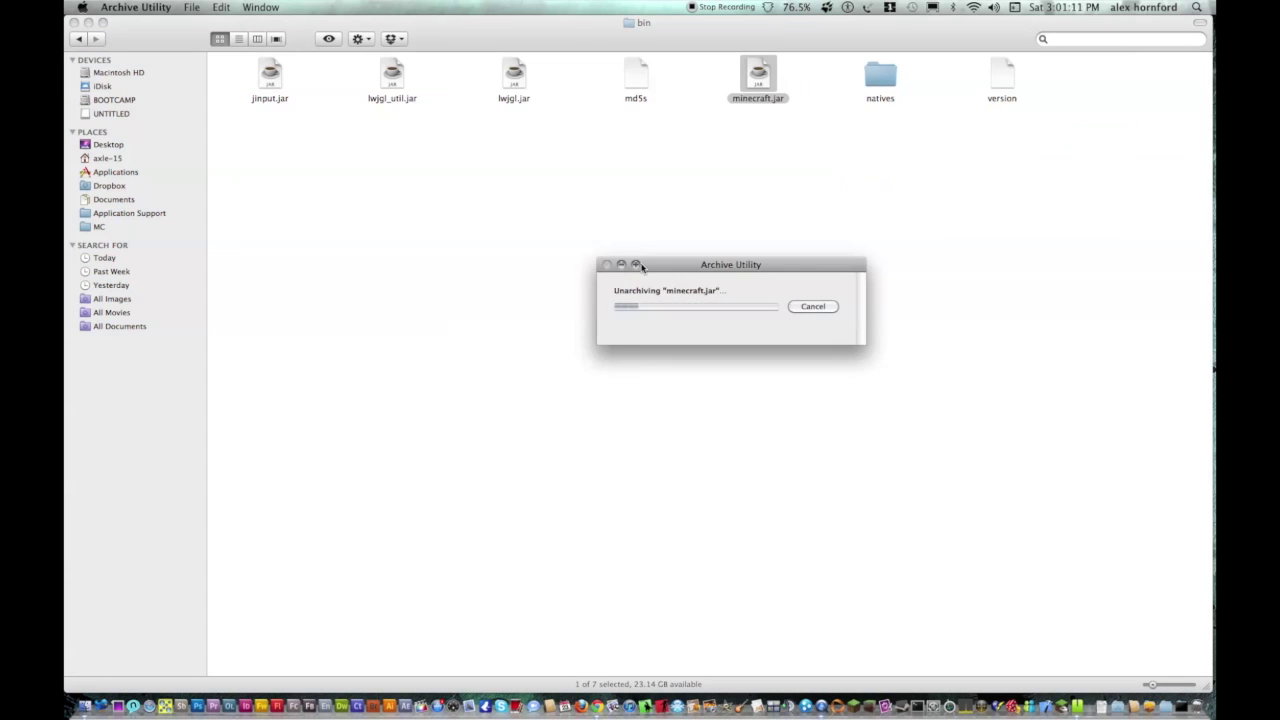
left_click_drag(758, 78, 651, 189)
Rename the original jar to minecraftsfh.jar.
left_click(768, 100)
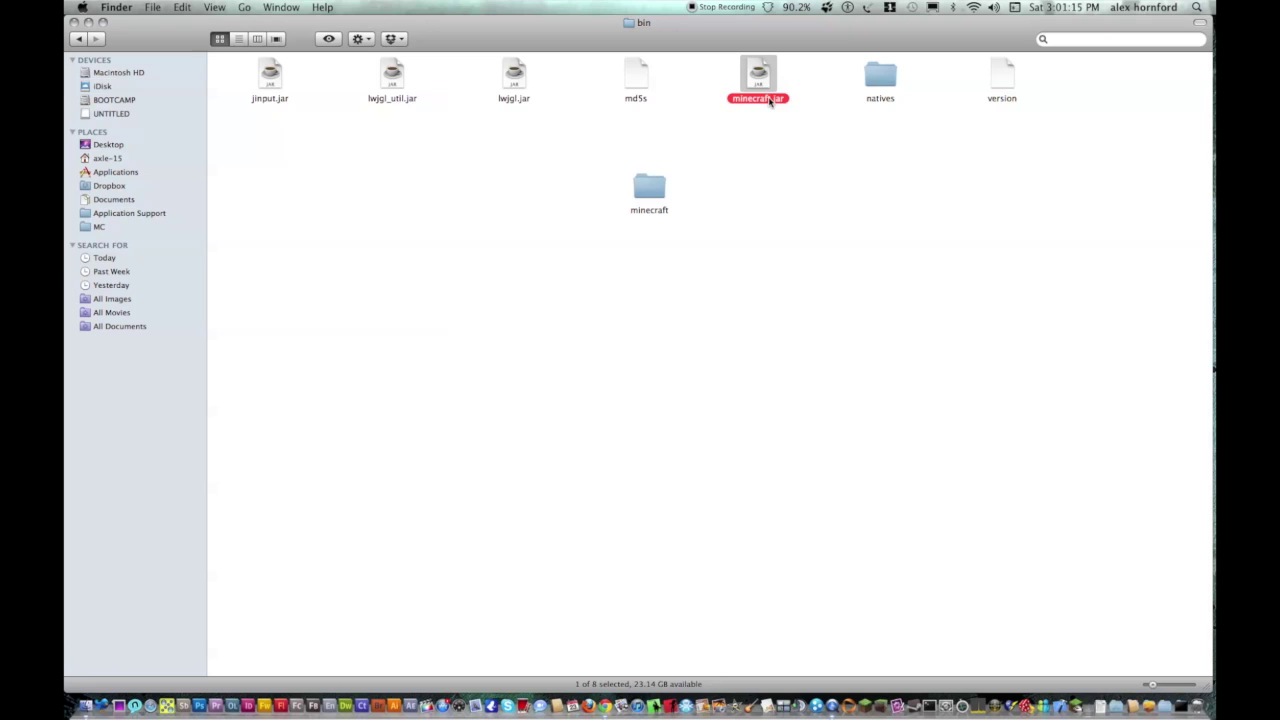
left_click(768, 98)
type("sfh")
key("Return")
left_click_drag(765, 83, 867, 199)
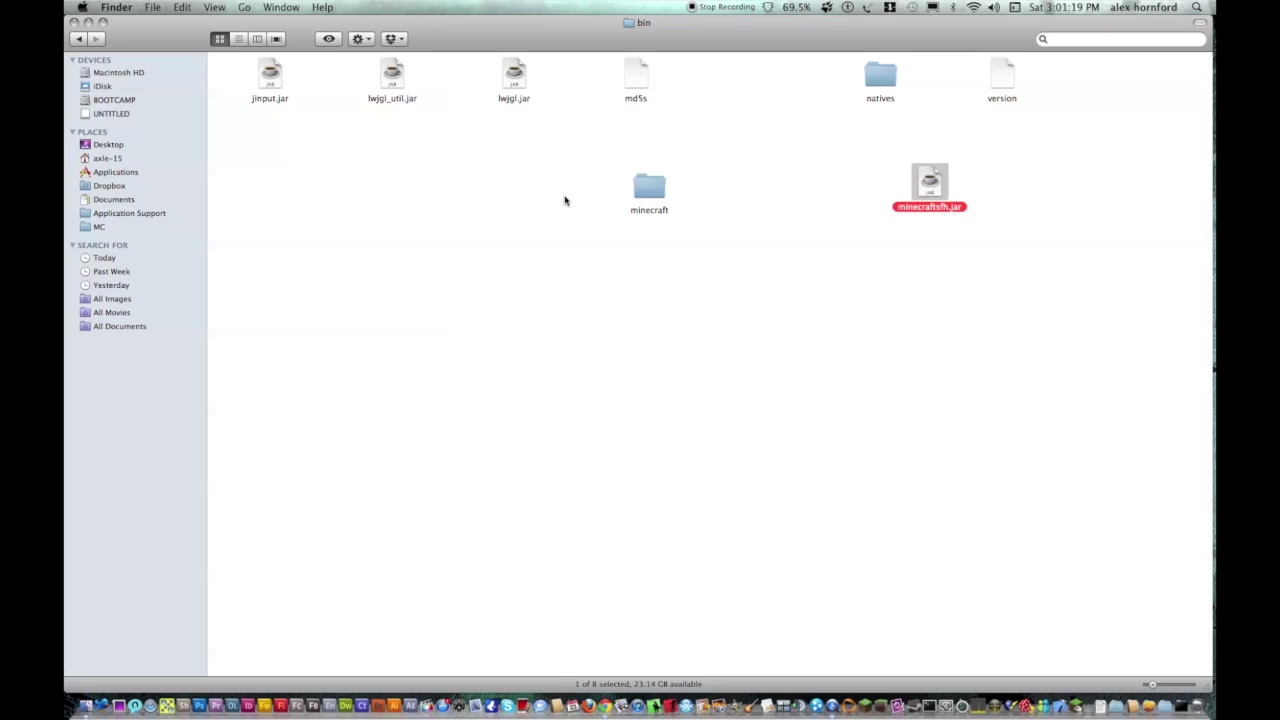
Rename the extracted minecraft folder to minecraft.jar, accepting the .jar extension.
left_click_drag(649, 188, 694, 121)
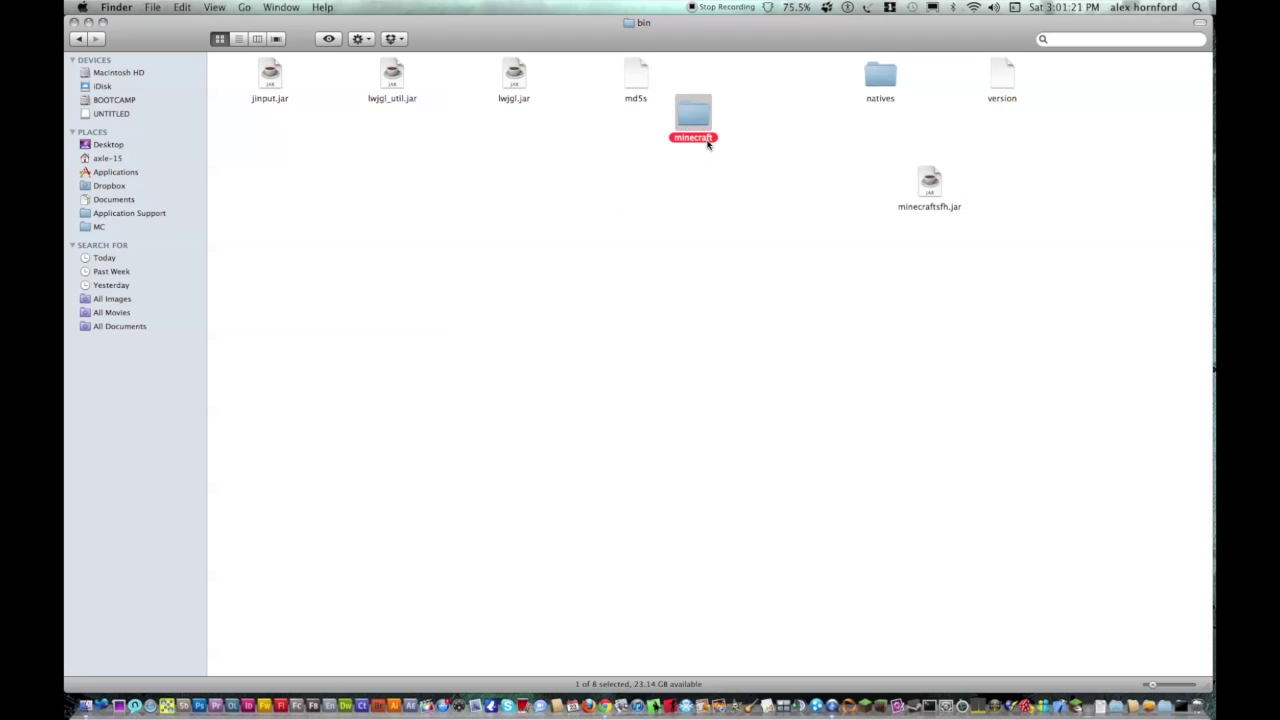
left_click(711, 139)
left_click(714, 140)
type(".jar")
key("Return")
left_click(742, 247)
left_click_drag(689, 115, 601, 250)
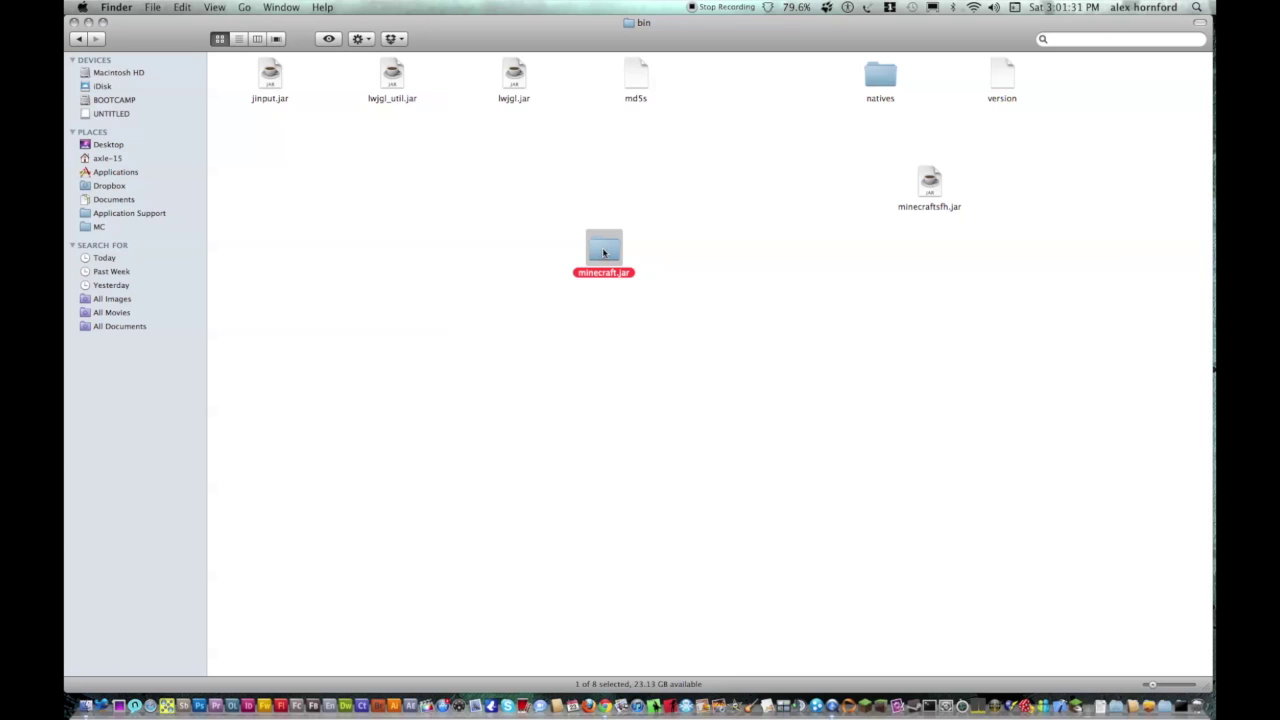
Open the extracted minecraft.jar folder and arrange its contents by kind.
double_click(603, 250)
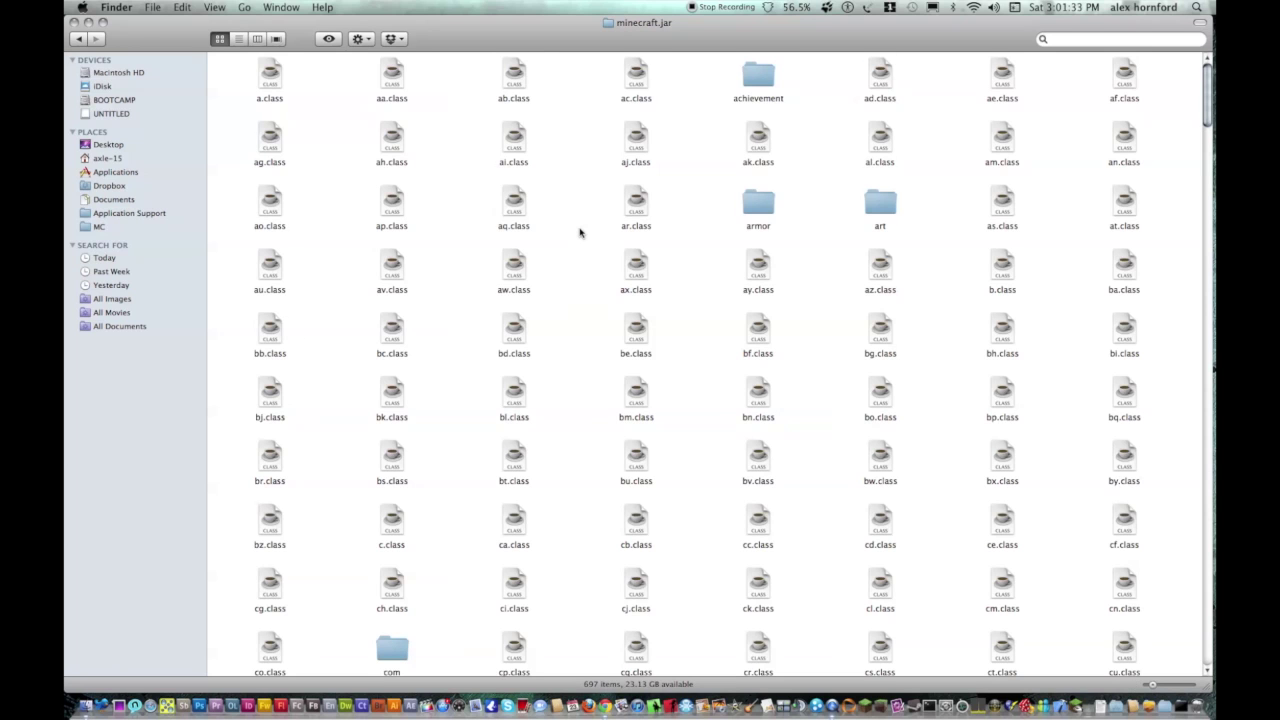
scroll(579, 233, "down", 20)
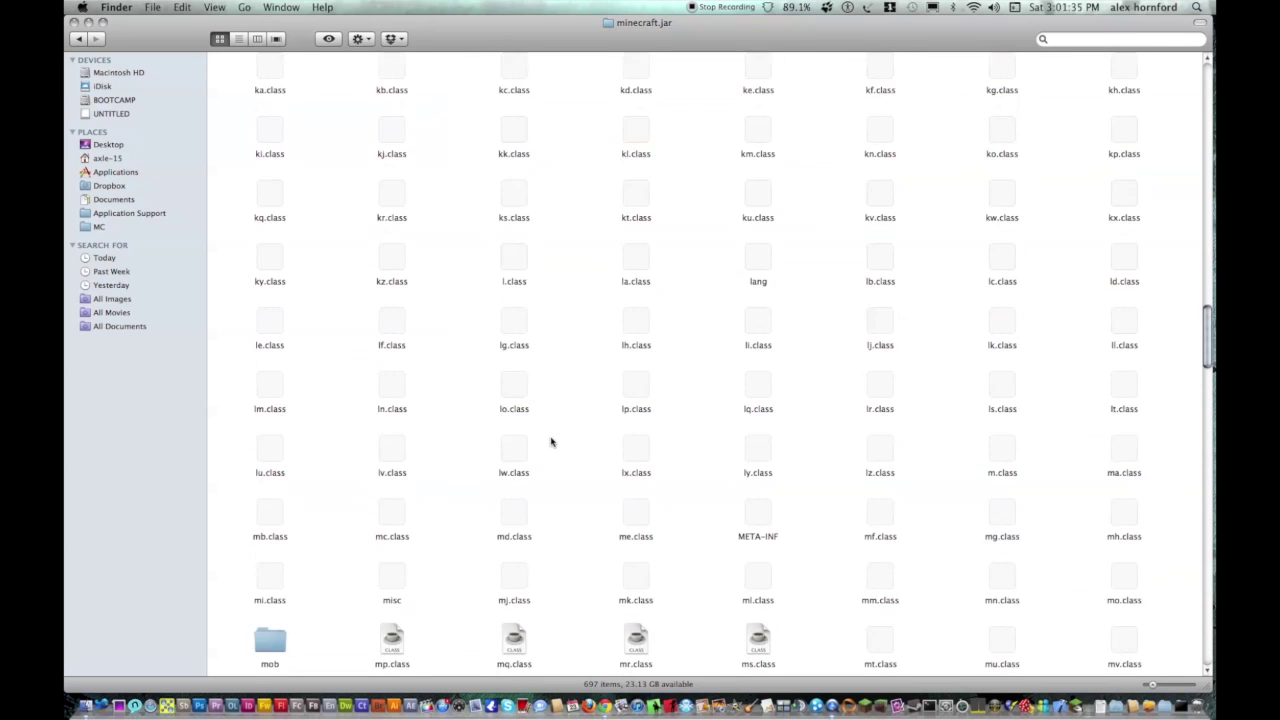
scroll(551, 440, "up", 20)
right_click(556, 201)
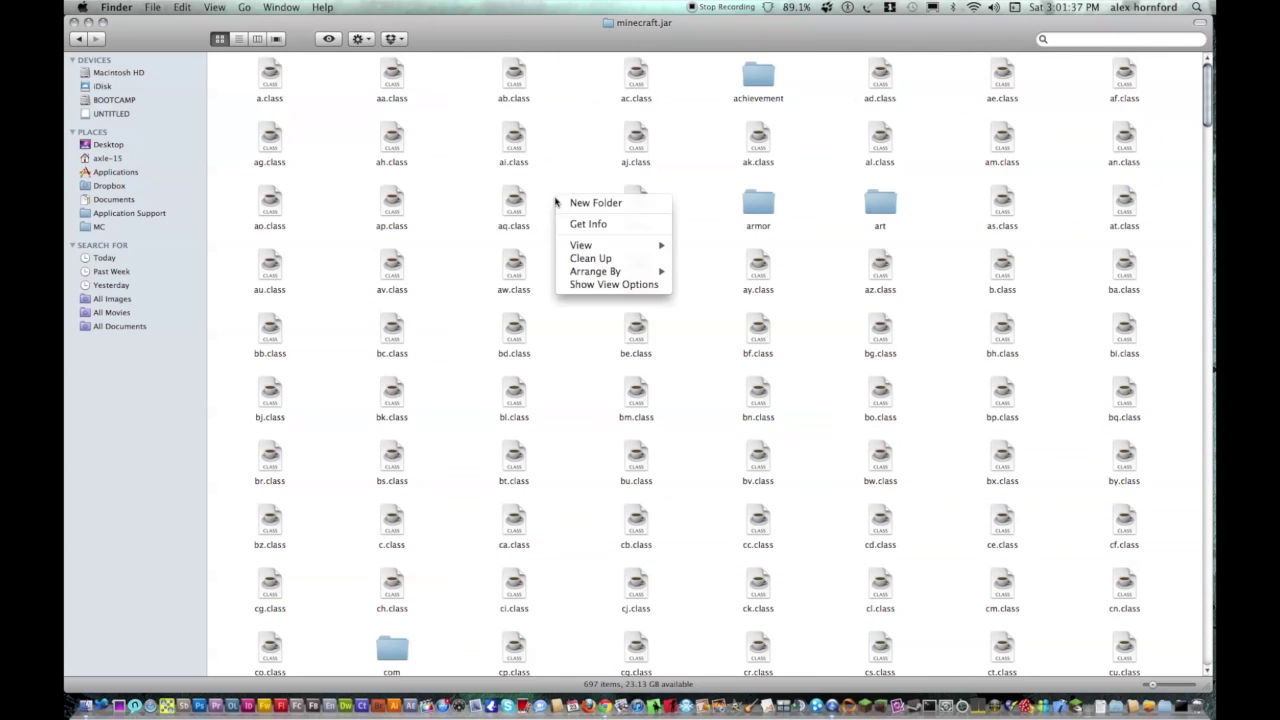
mouse_move(645, 271)
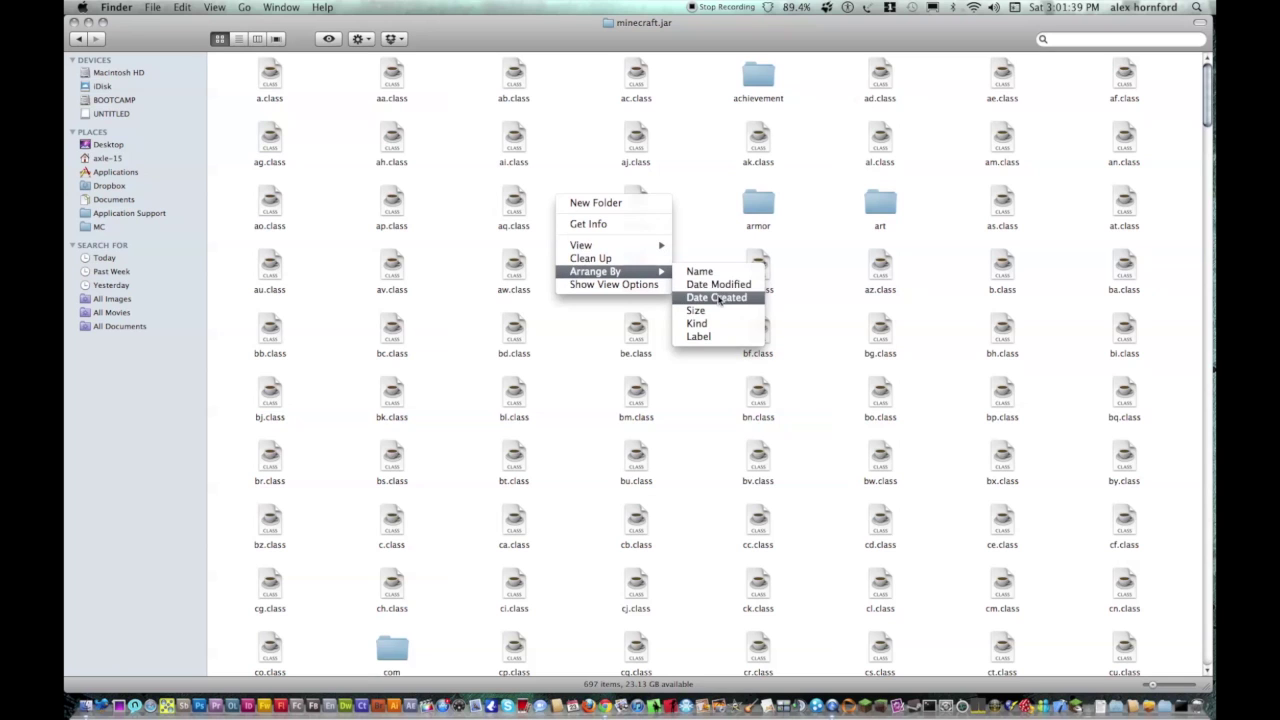
left_click(708, 323)
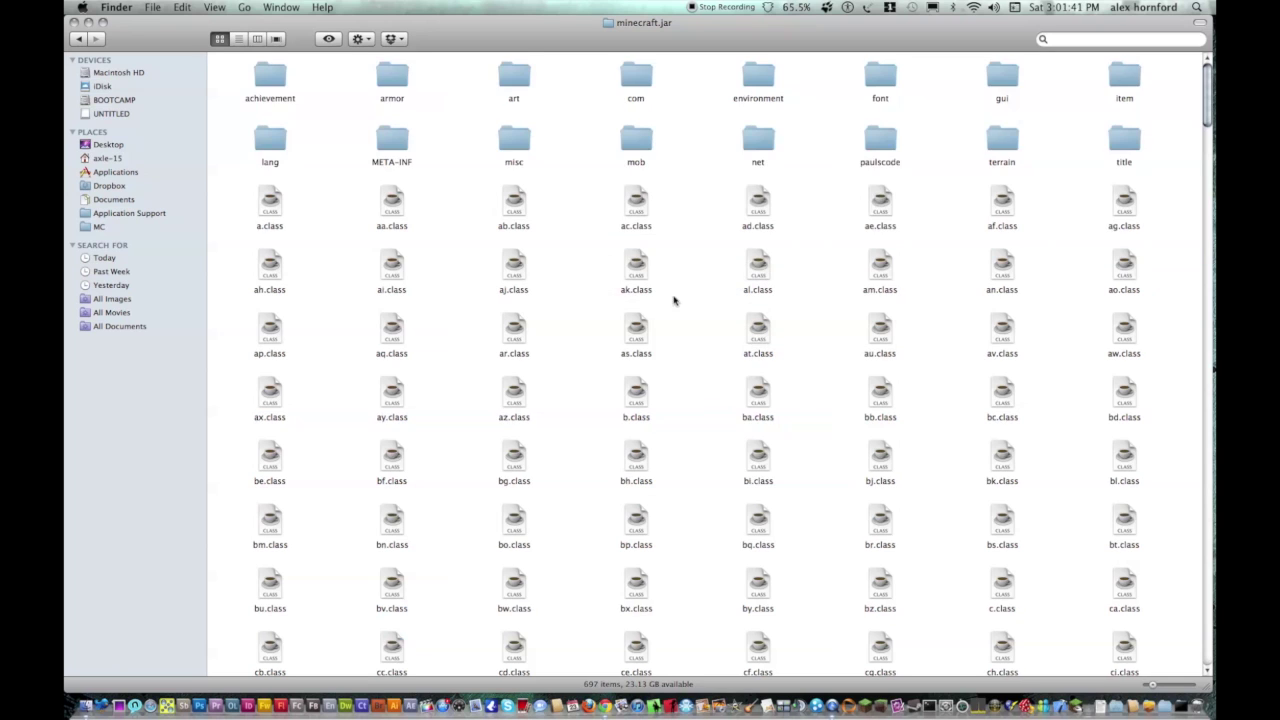
Trash the META-INF folder, re-arrange by kind, and move the window down.
right_click(394, 139)
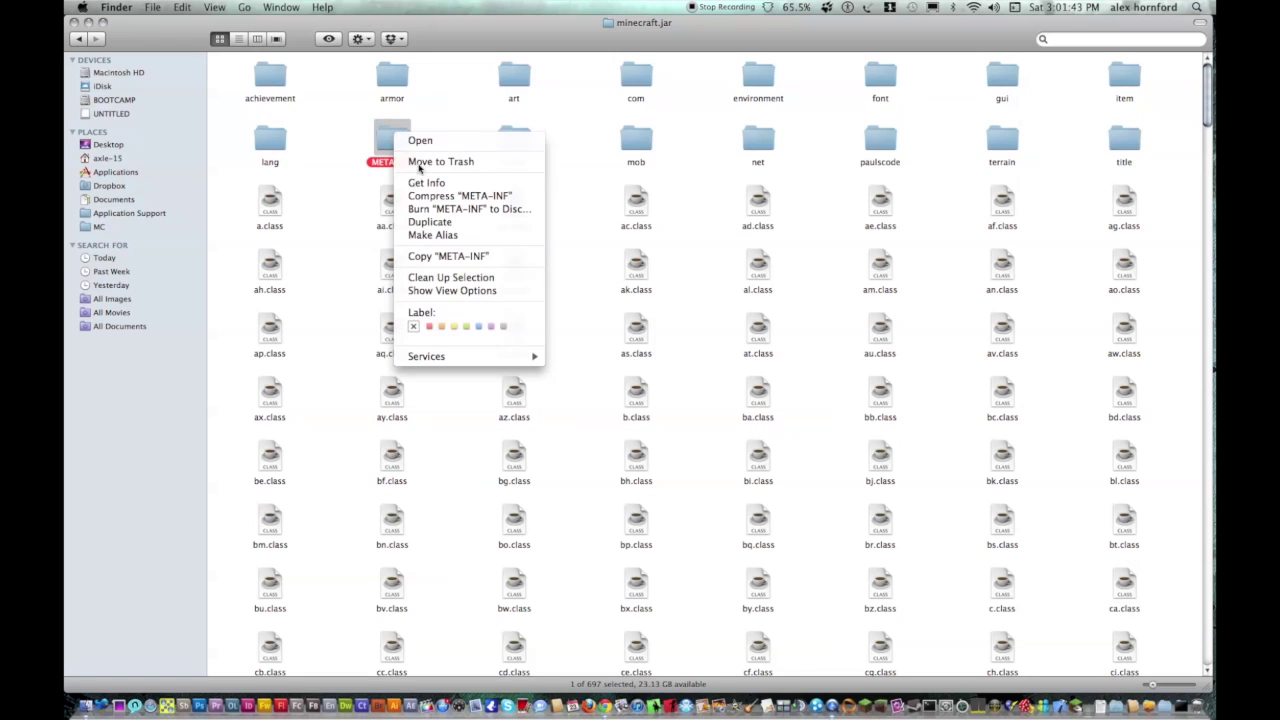
left_click(440, 160)
right_click(438, 124)
mouse_move(480, 199)
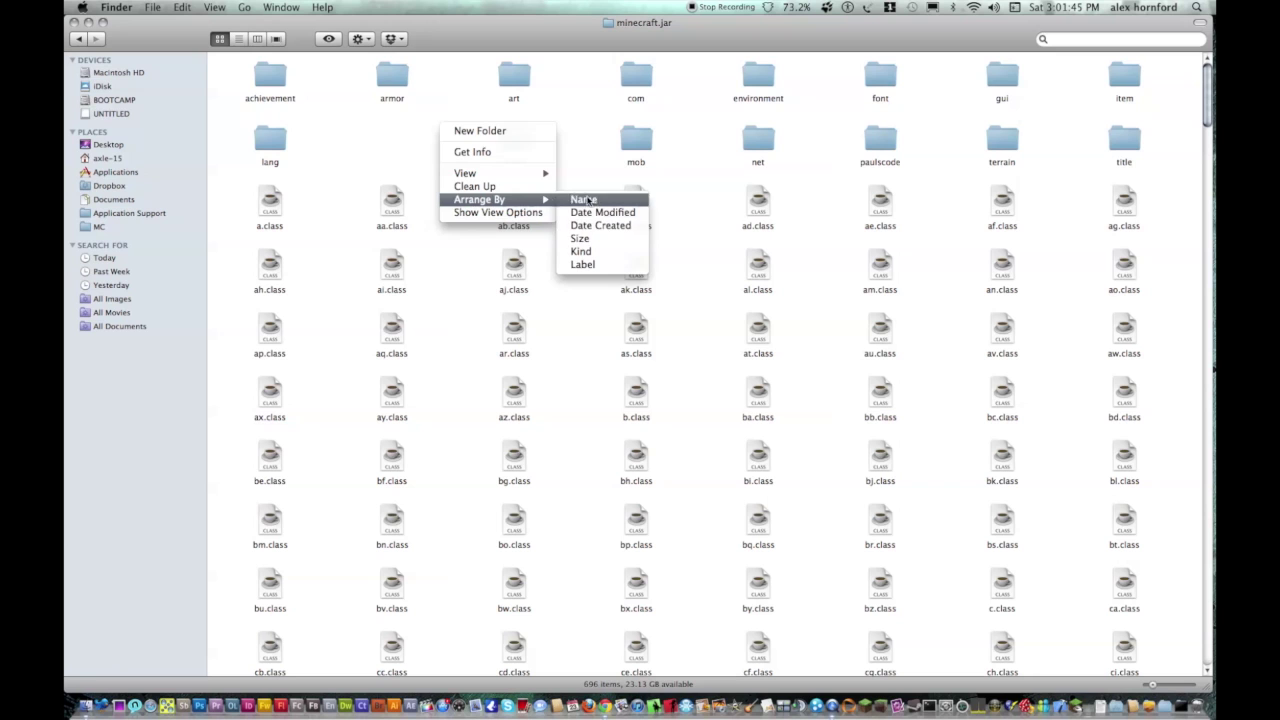
left_click(595, 251)
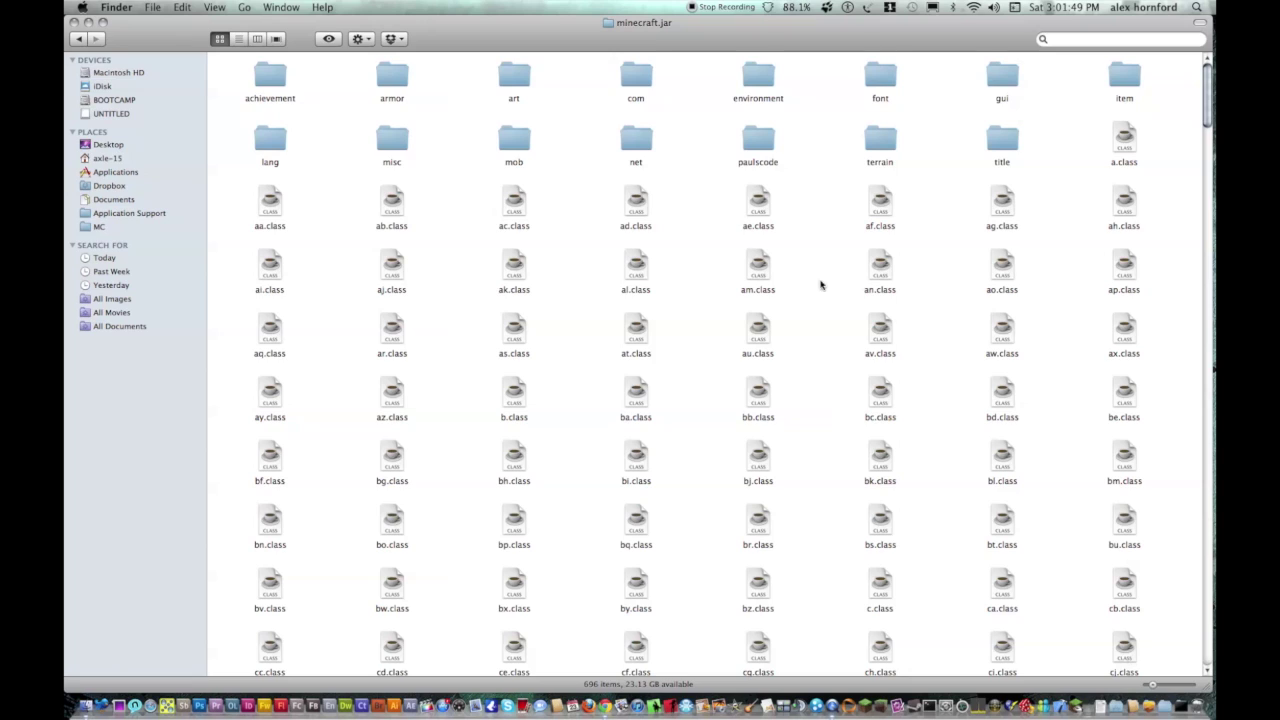
left_click_drag(627, 33, 644, 341)
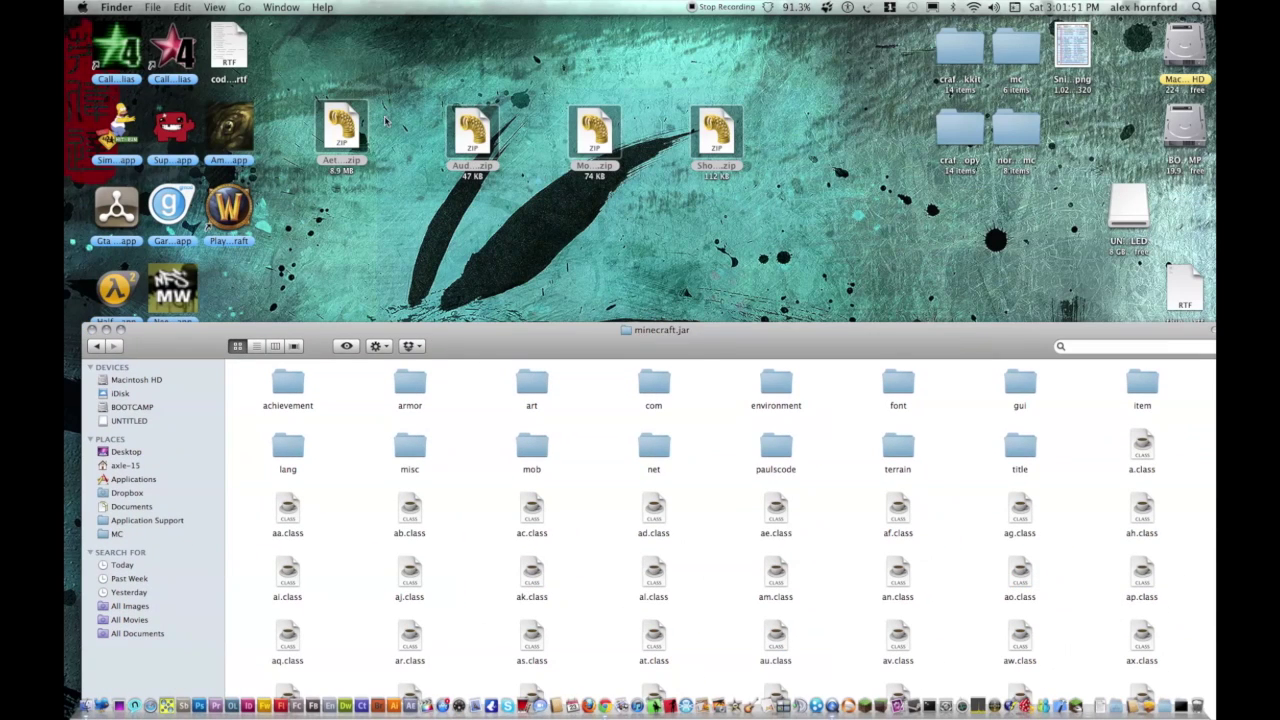
Select the four mod zip archives on the desktop and extract them all with Archive Utility.
left_click(543, 200)
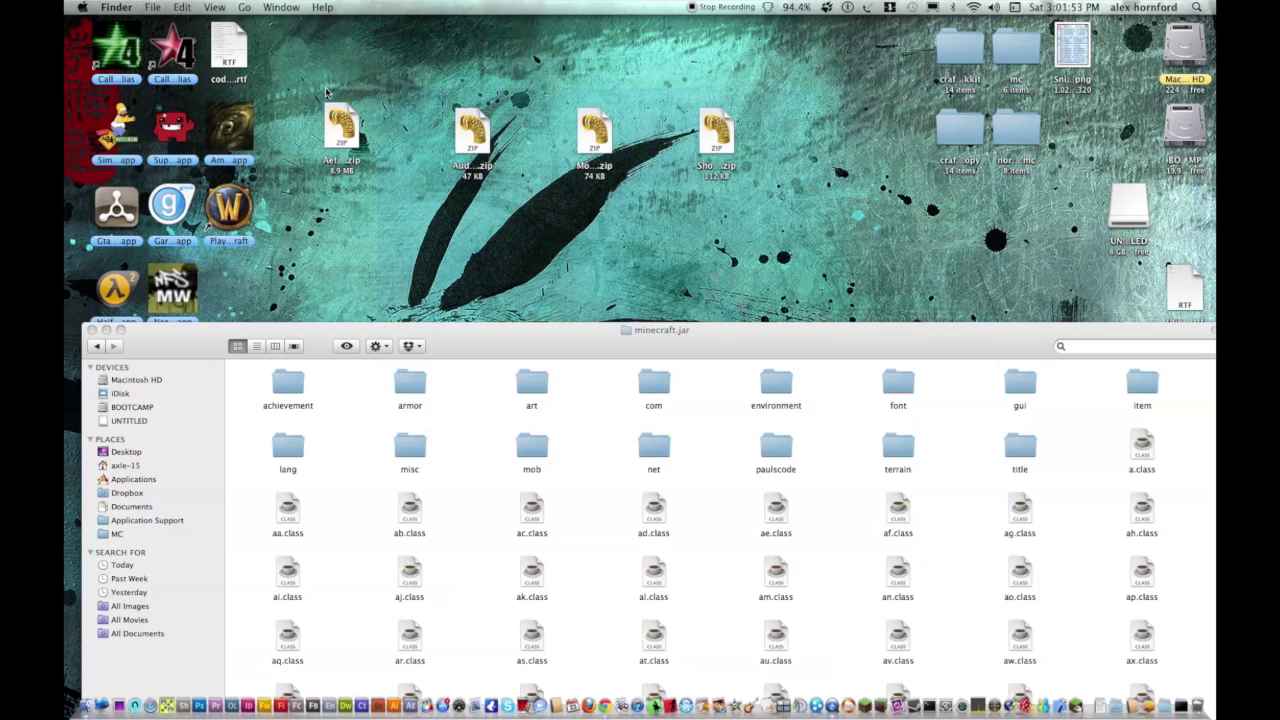
left_click_drag(320, 88, 744, 172)
right_click(731, 143)
mouse_move(733, 162)
key("Escape")
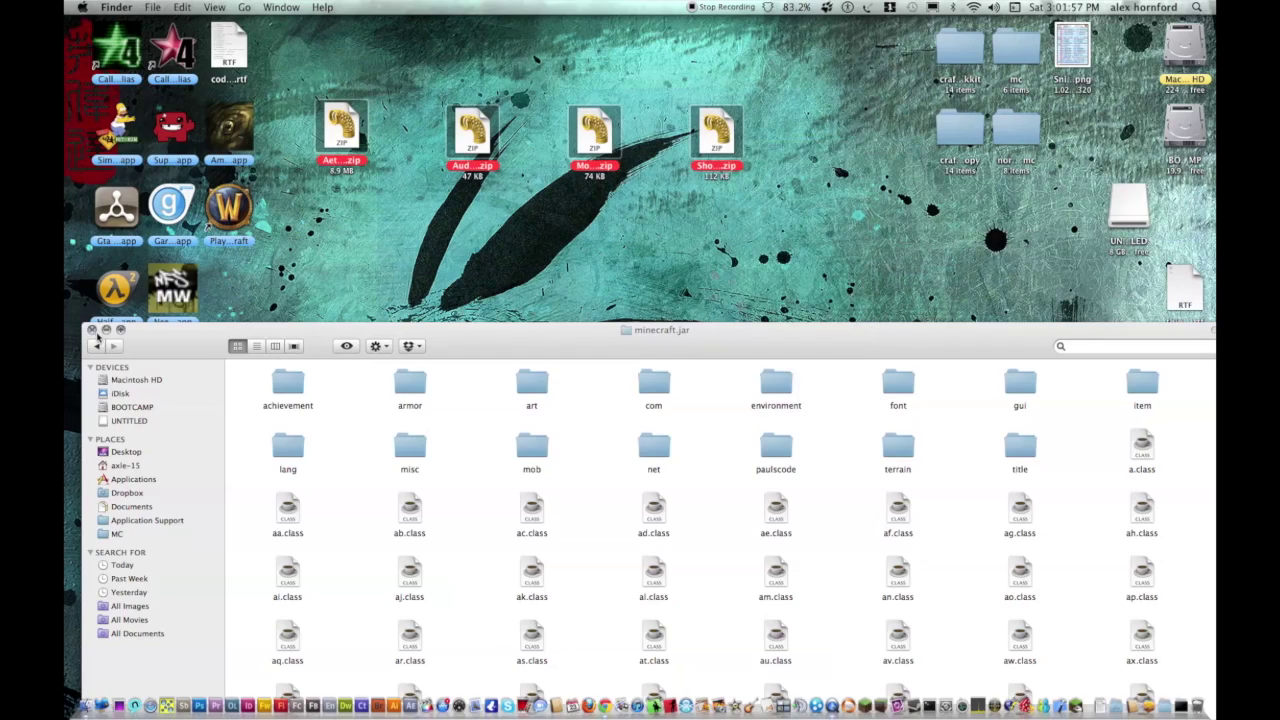
left_click(106, 331)
right_click(355, 124)
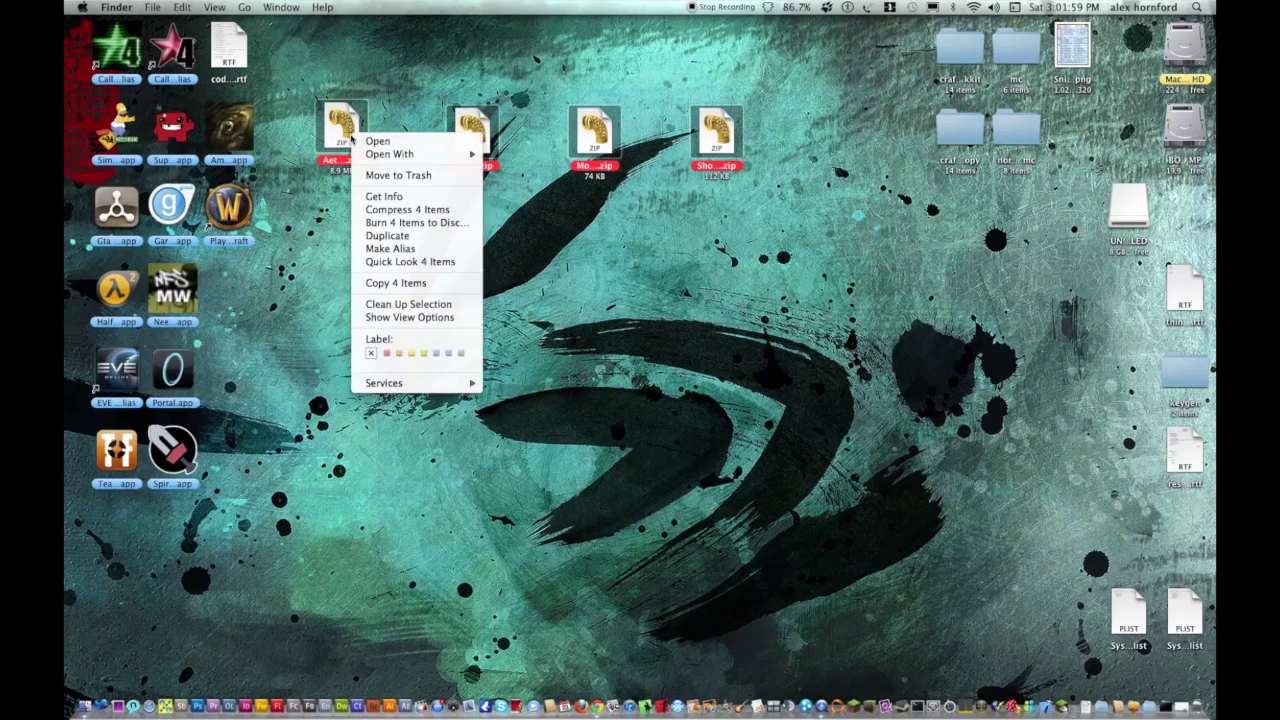
mouse_move(386, 158)
left_click(538, 177)
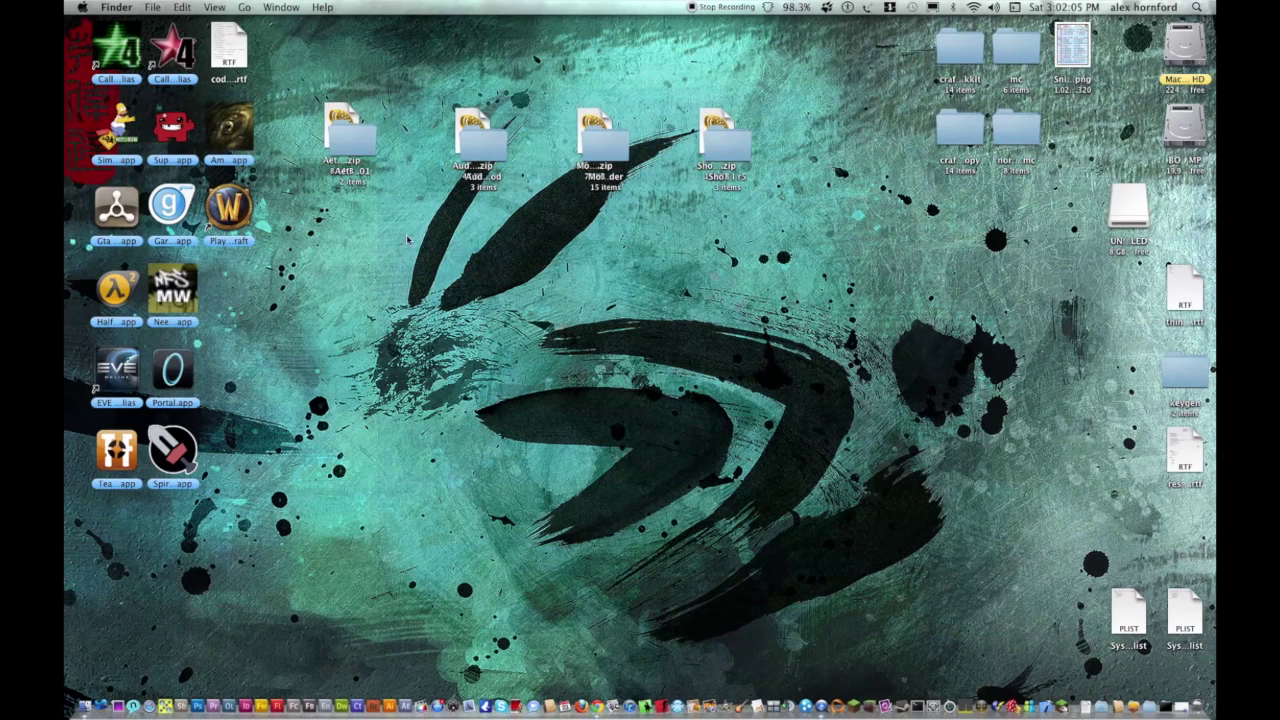
Move each of the four extracted folders just below its zip.
left_click_drag(368, 145, 359, 215)
left_click_drag(478, 145, 462, 293)
left_click_drag(600, 148, 617, 298)
left_click_drag(724, 148, 732, 298)
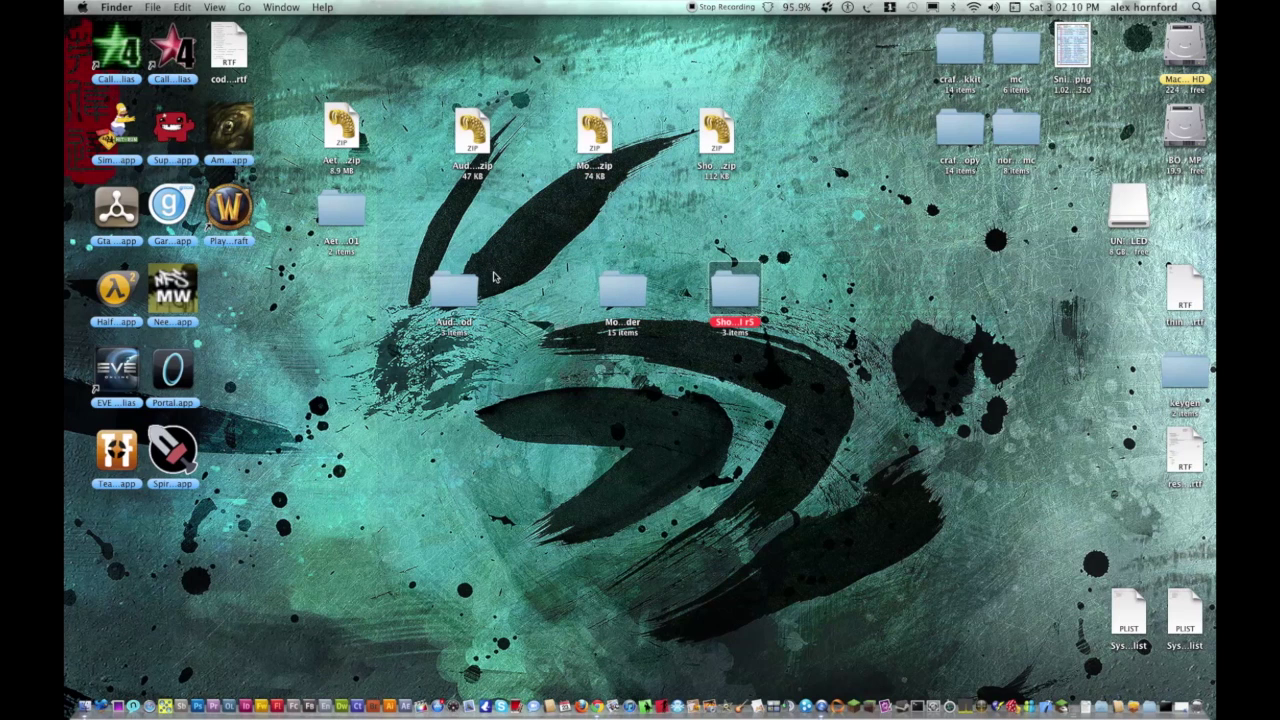
Open the ModLoader folder and copy all 15 class files.
double_click(623, 293)
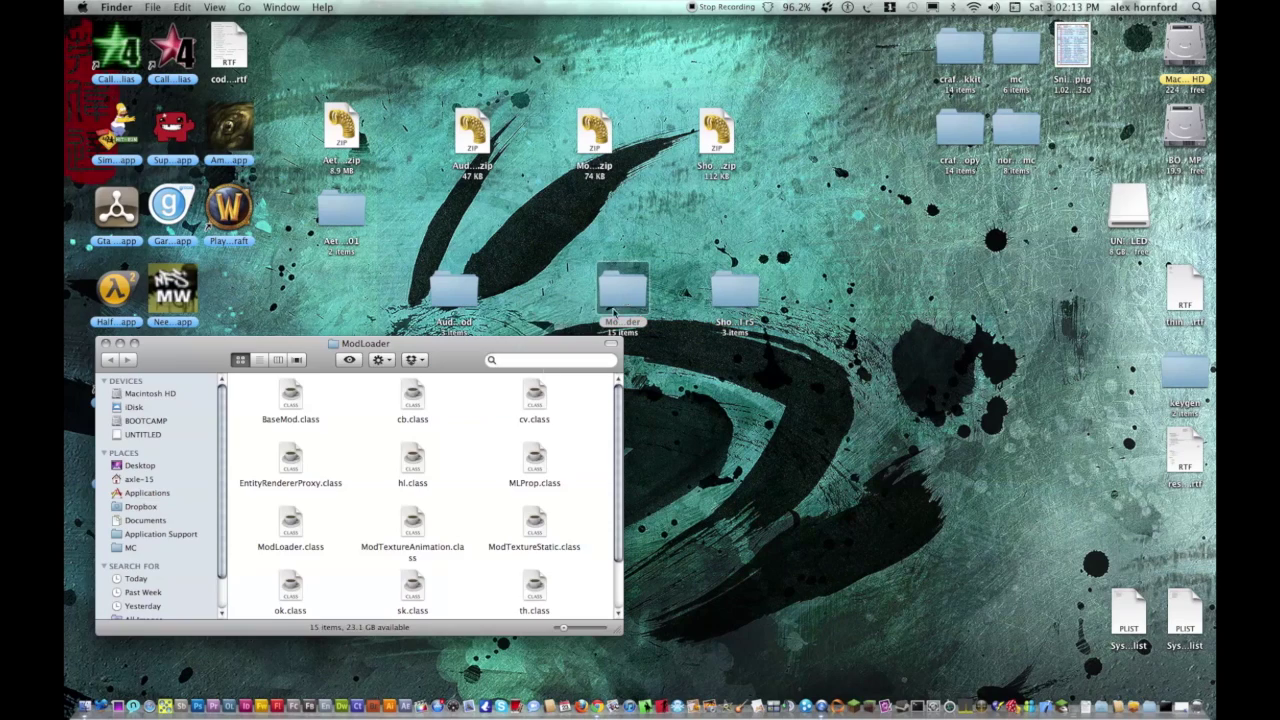
left_click_drag(454, 358, 536, 37)
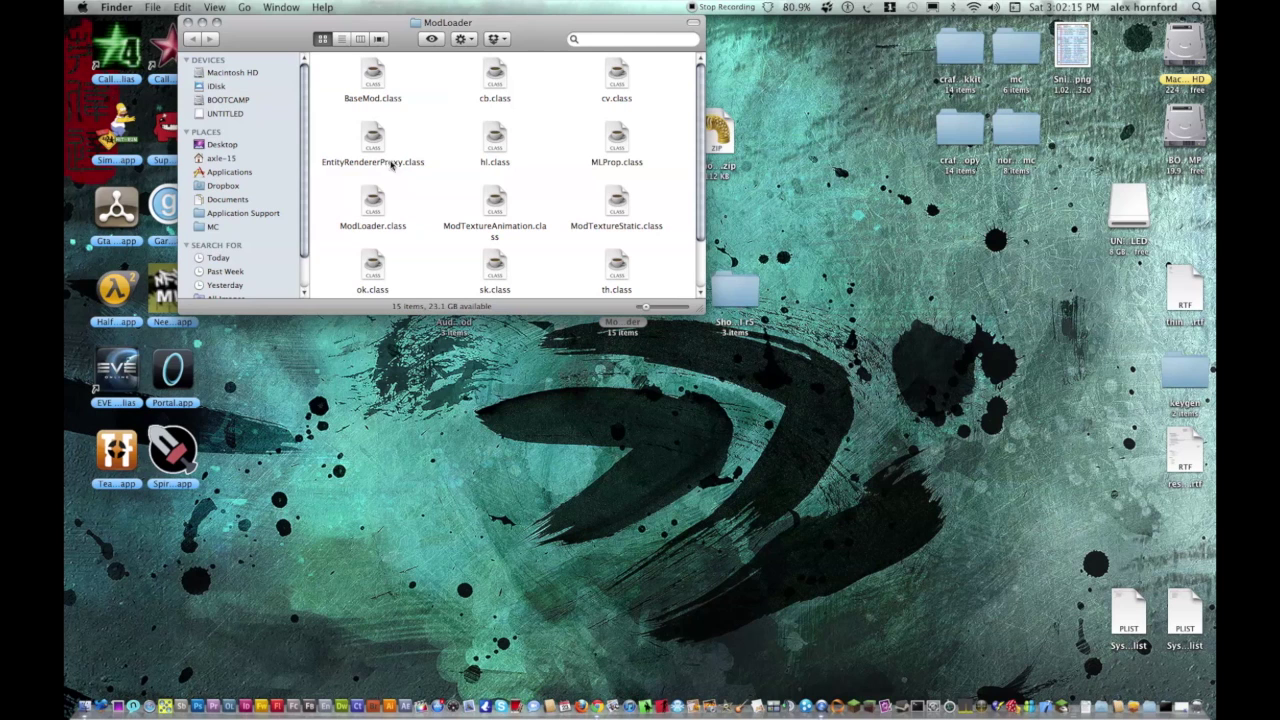
left_click_drag(701, 318, 746, 466)
left_click_drag(694, 403, 376, 88)
right_click(624, 328)
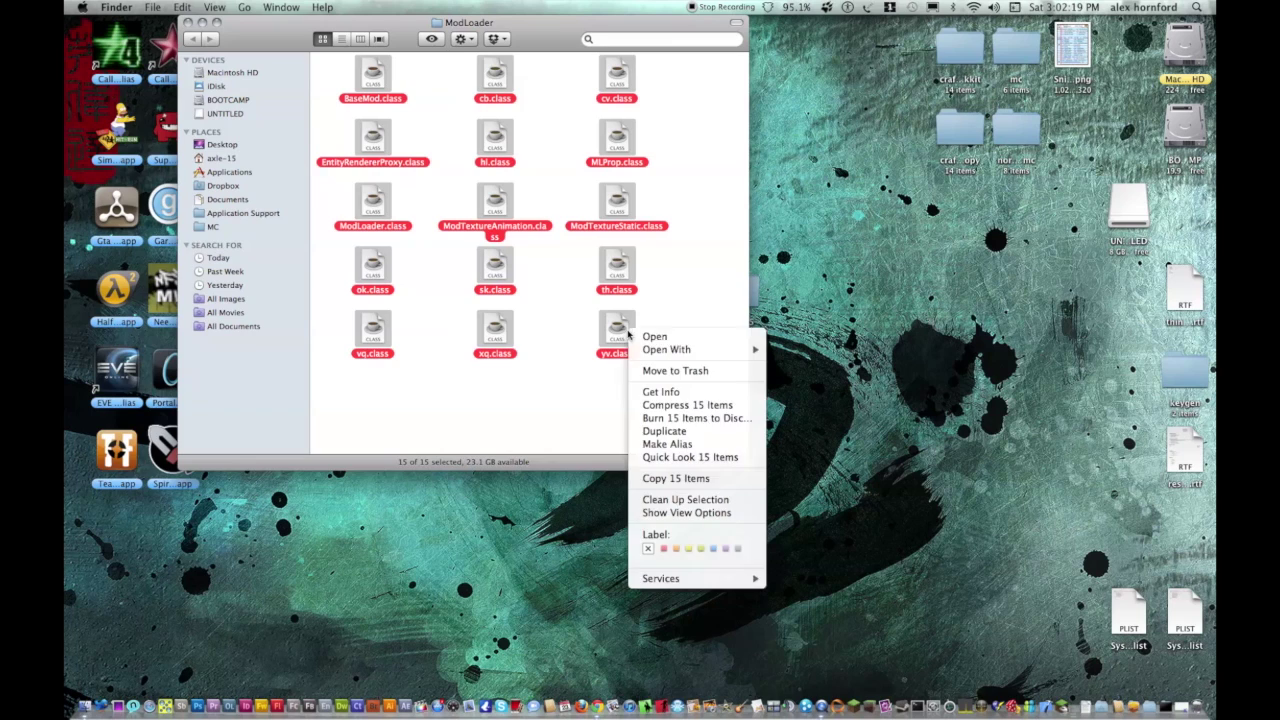
left_click(670, 477)
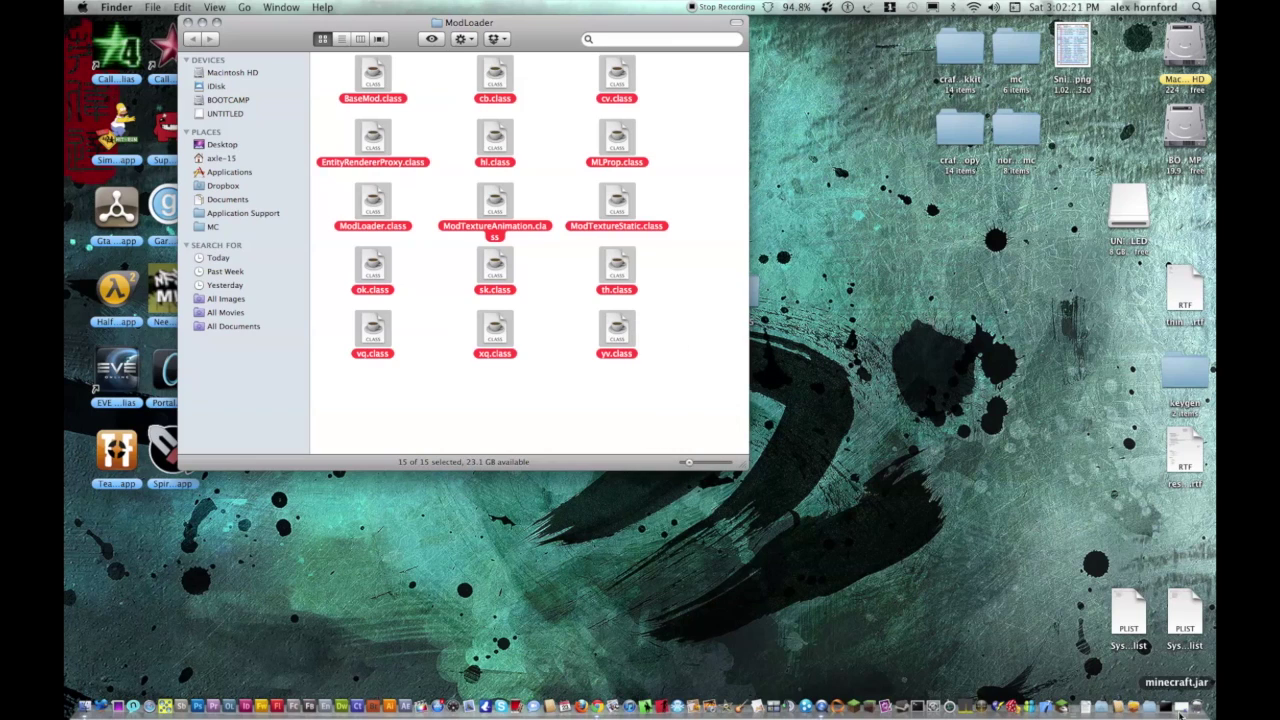
Paste the files into minecraft.jar, replacing all duplicates, then put the Finder windows away.
left_click(1182, 706)
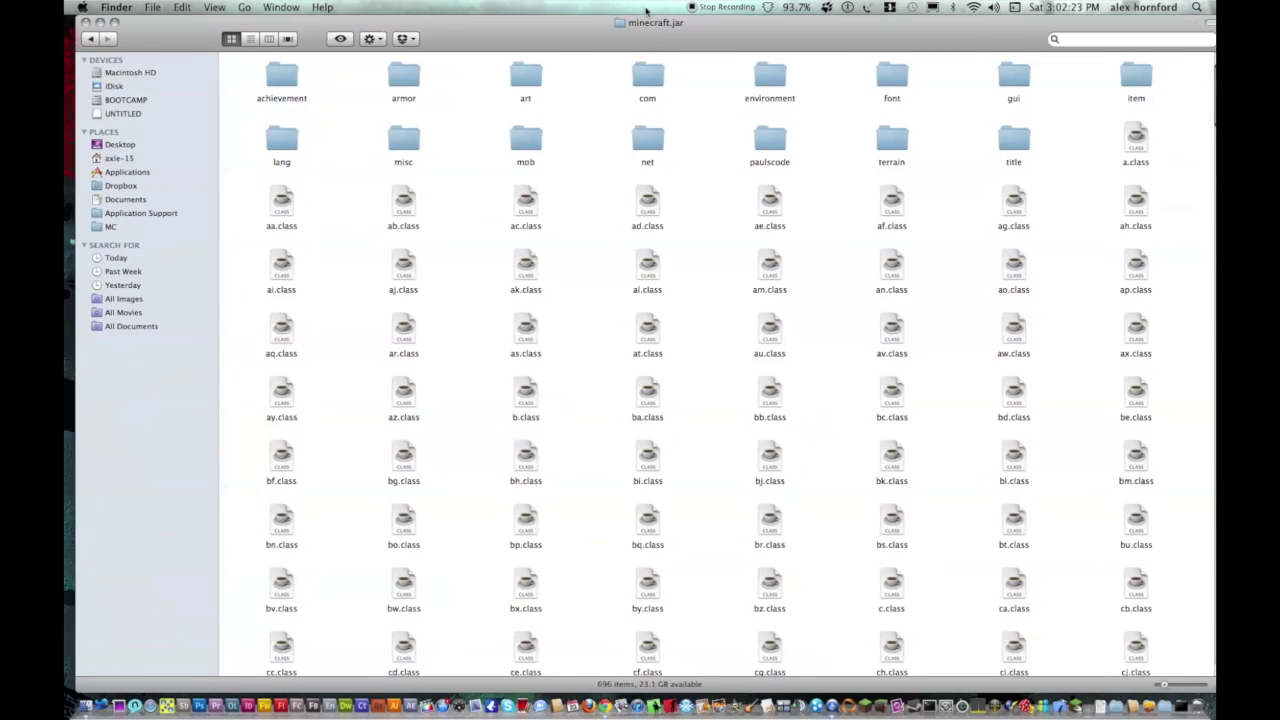
right_click(583, 237)
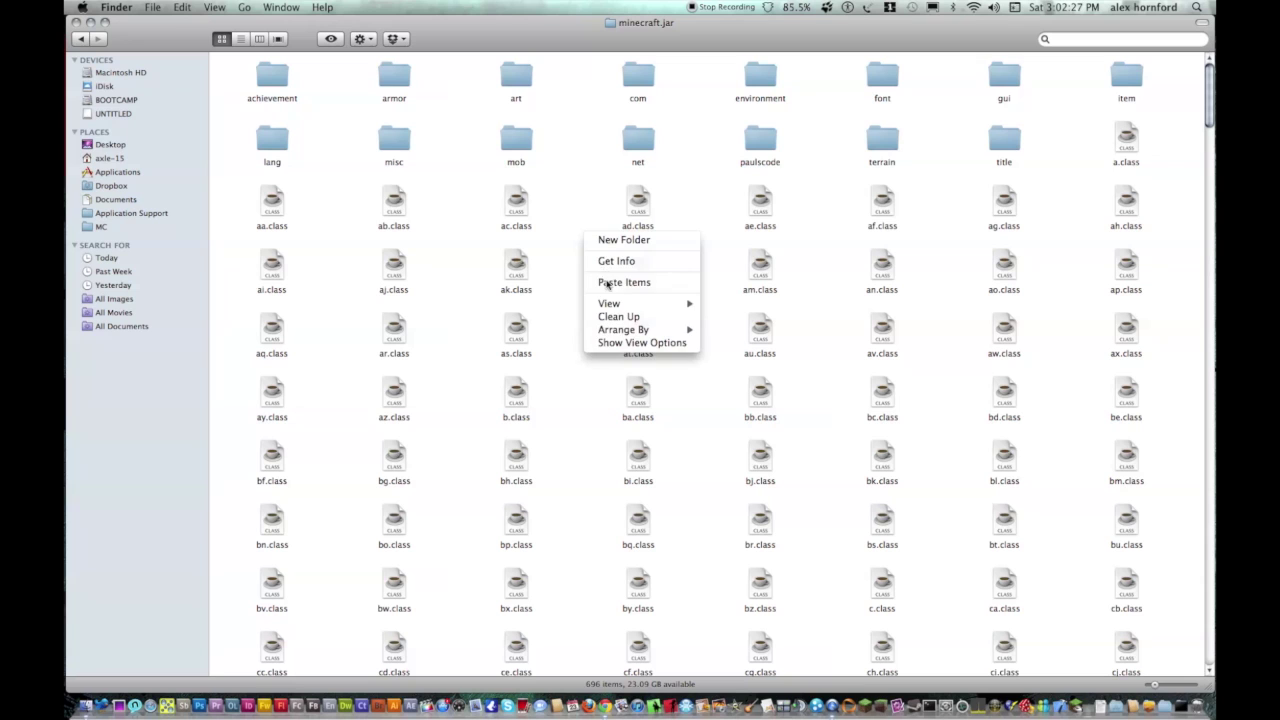
left_click(608, 282)
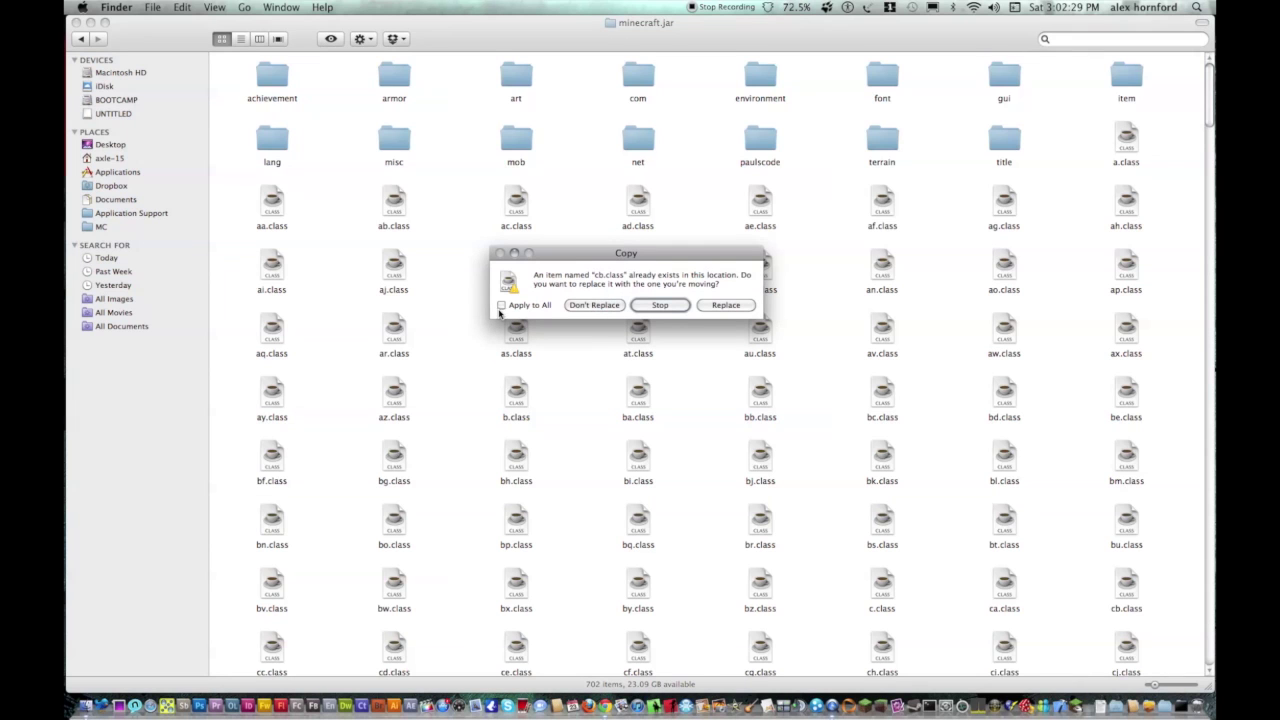
left_click(714, 305)
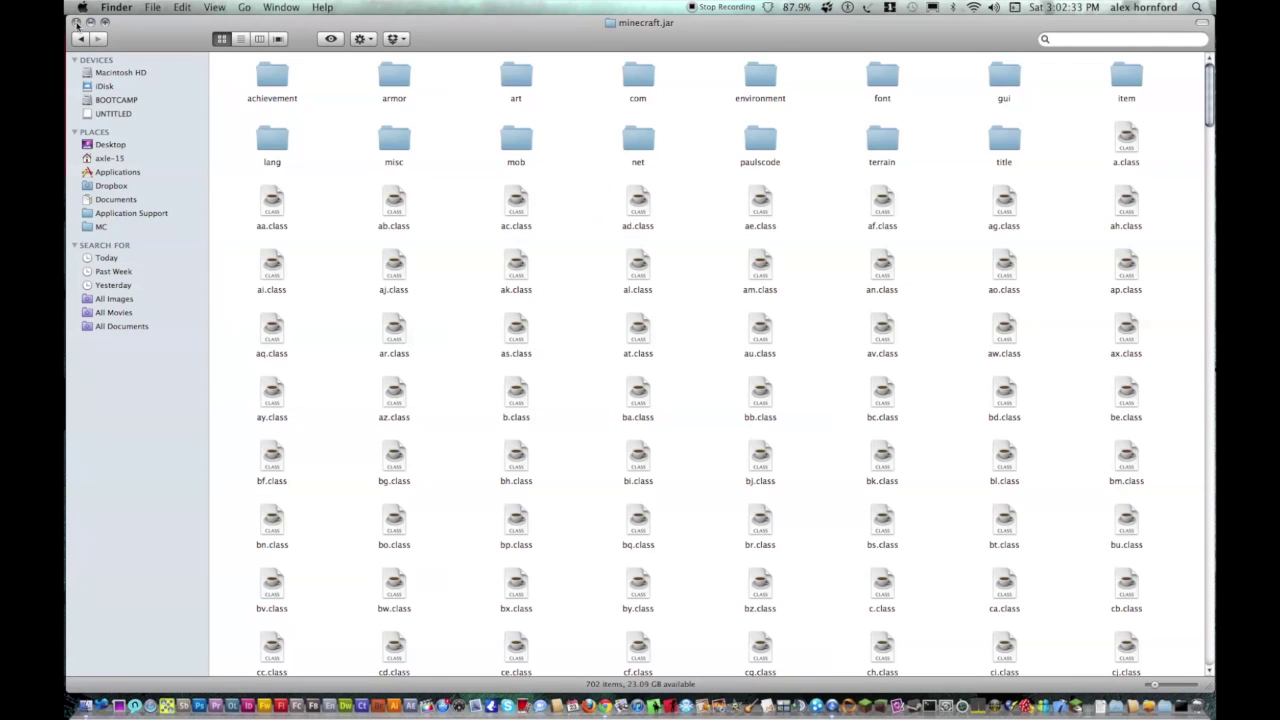
left_click(90, 21)
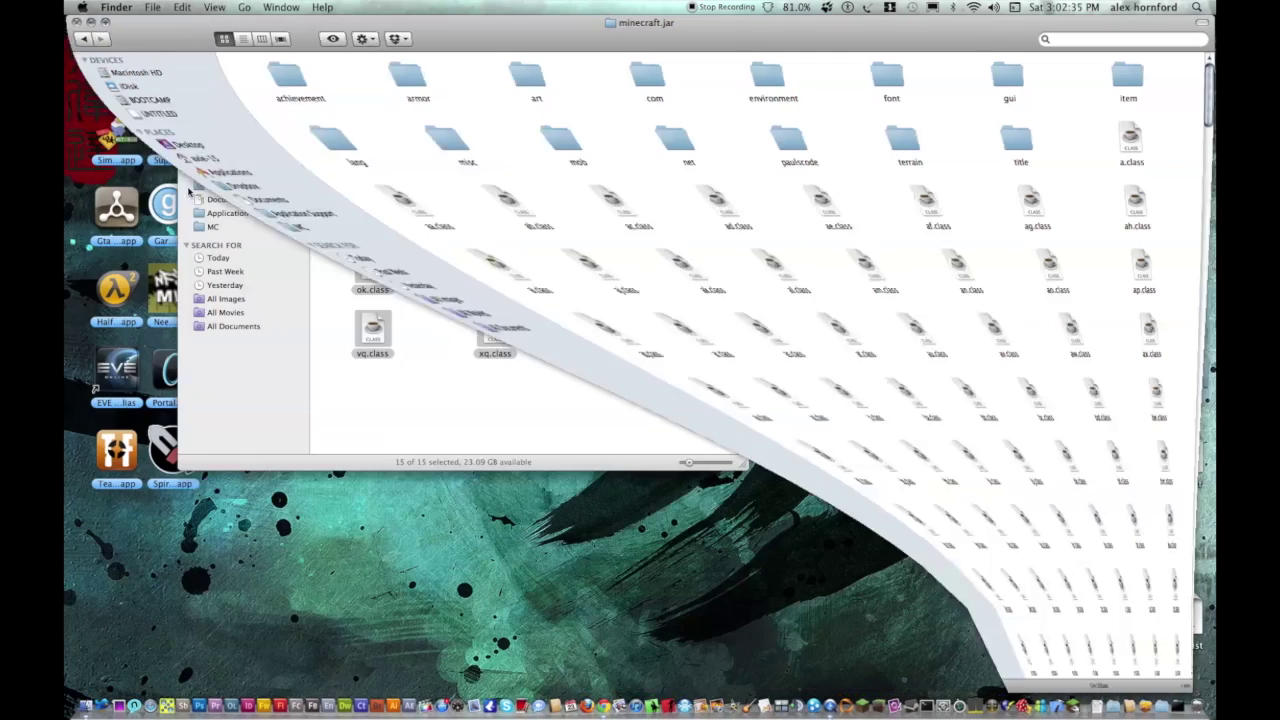
left_click(228, 199)
left_click(186, 21)
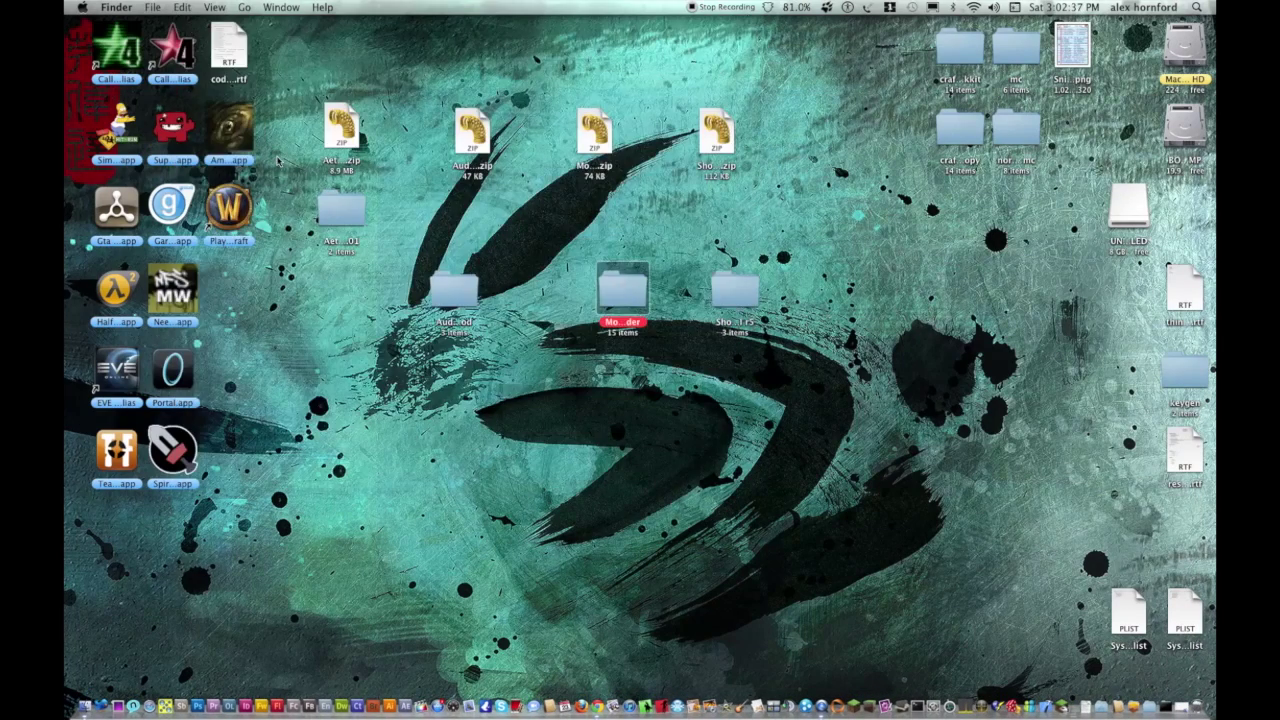
Copy yo.class from the AudioMod folder into minecraft.jar, replacing the existing one.
double_click(462, 298)
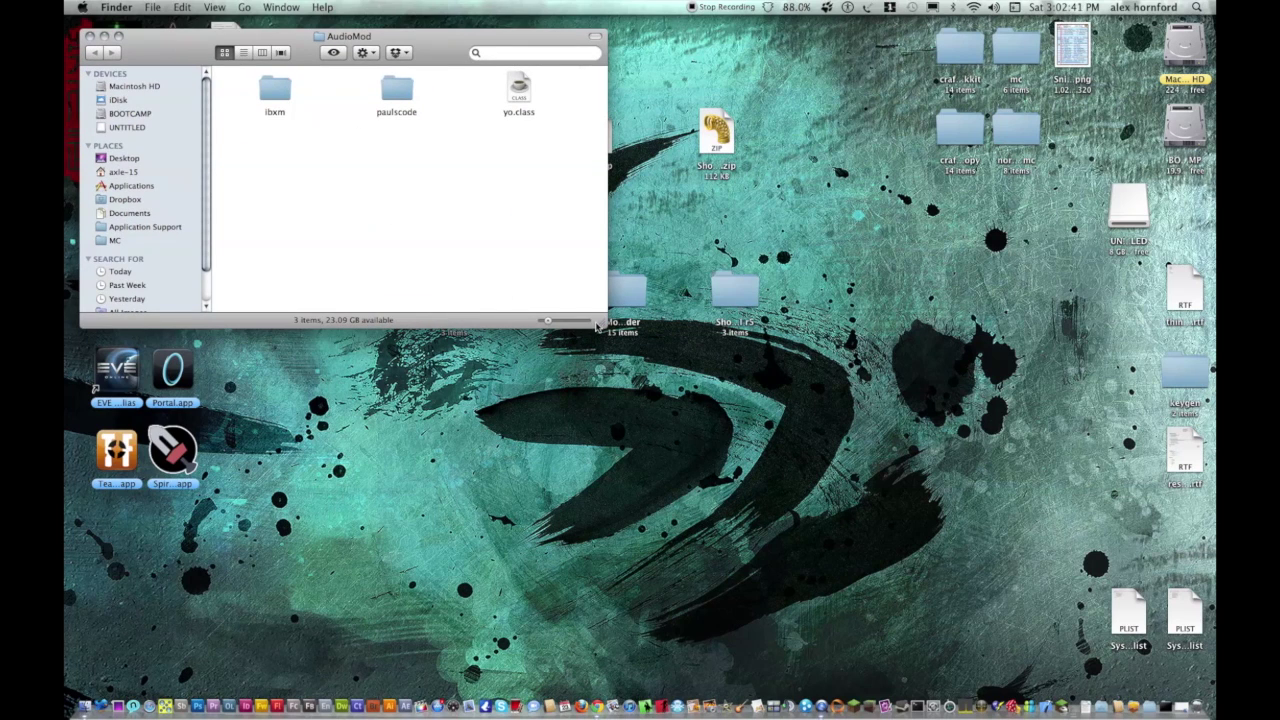
left_click_drag(600, 320, 738, 510)
left_click(519, 90)
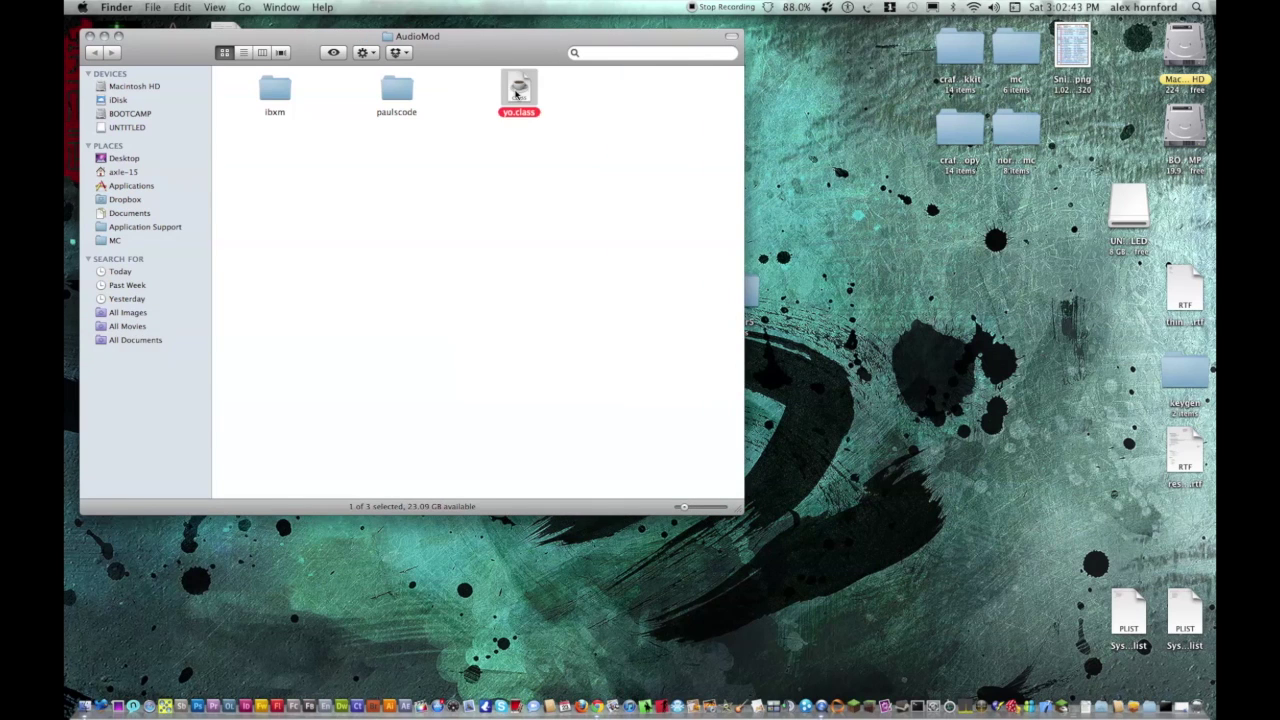
left_click_drag(323, 227, 325, 226)
left_click_drag(285, 95, 424, 233)
left_click(322, 220)
right_click(339, 226)
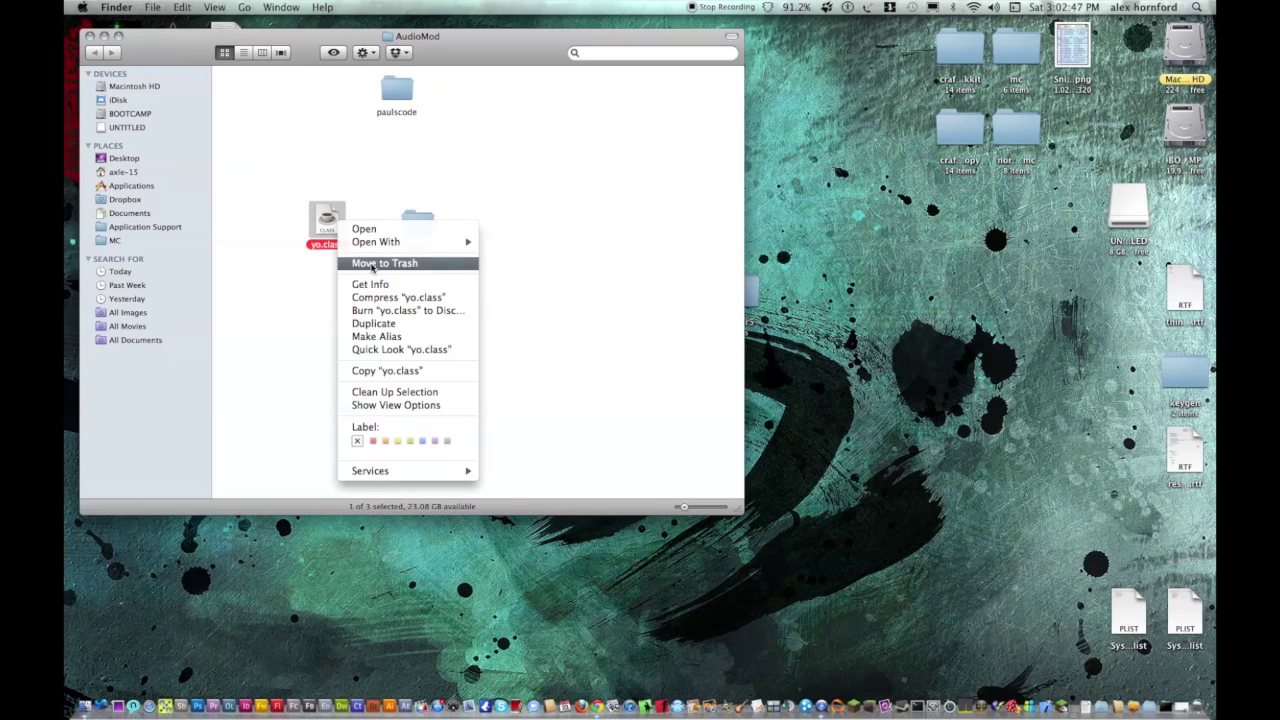
left_click(385, 370)
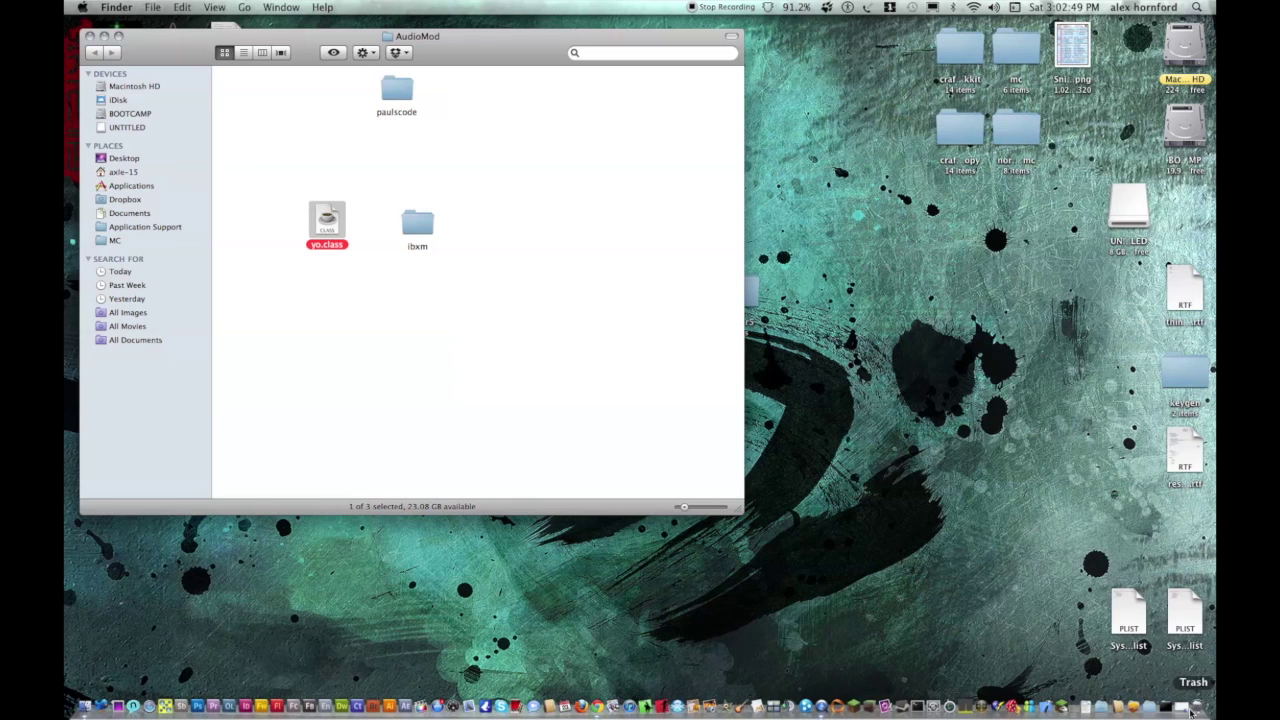
left_click(1188, 707)
right_click(590, 318)
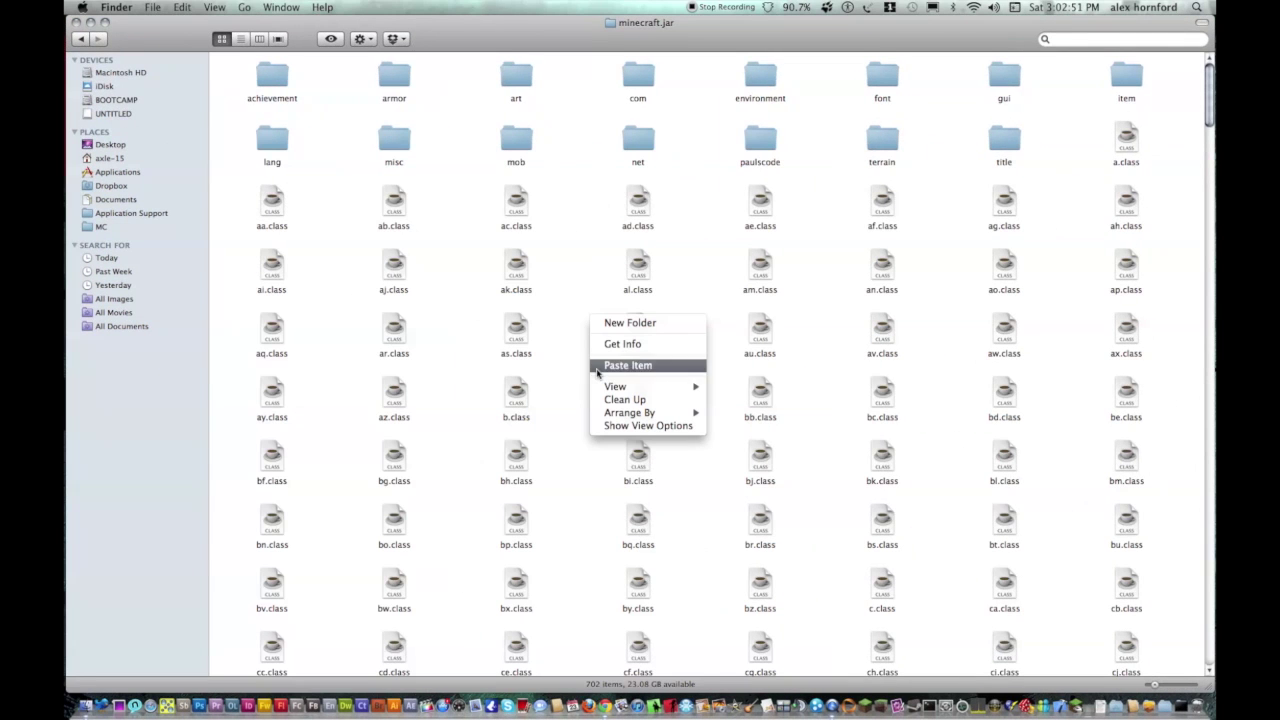
left_click(607, 366)
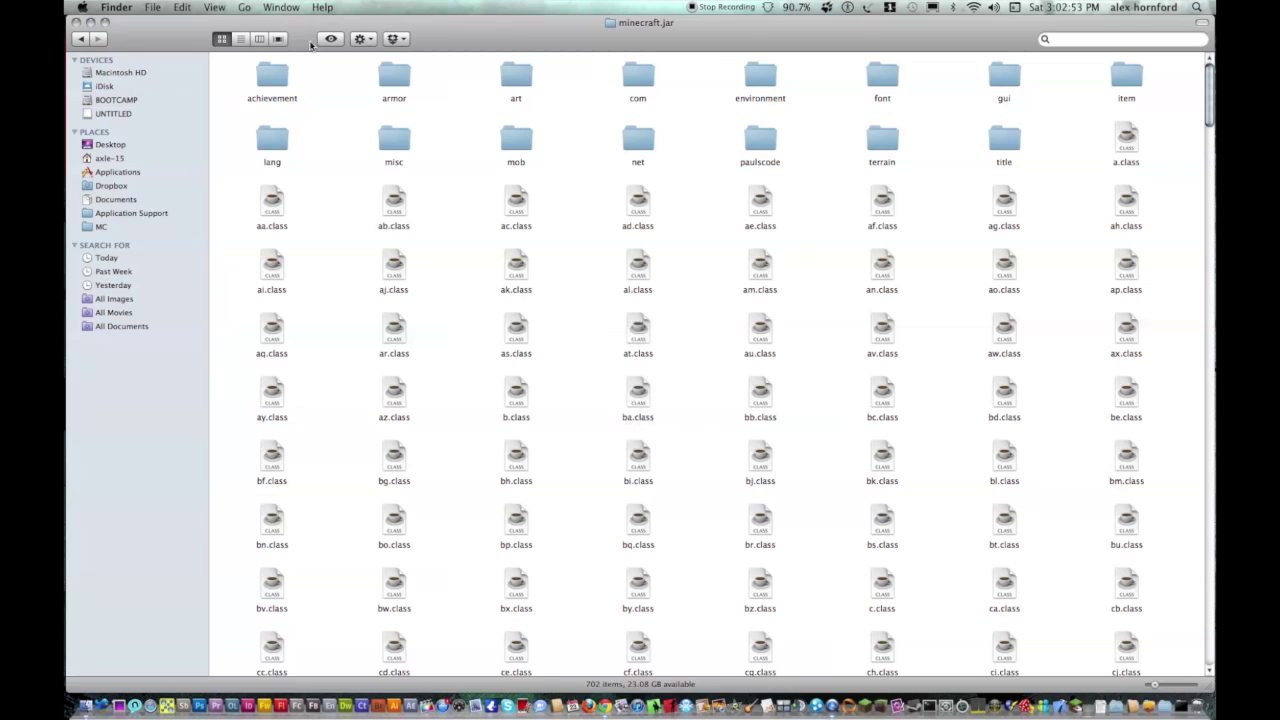
left_click(742, 313)
Copy AudioMod's ibxm folder into minecraft.jar.
key("F9")
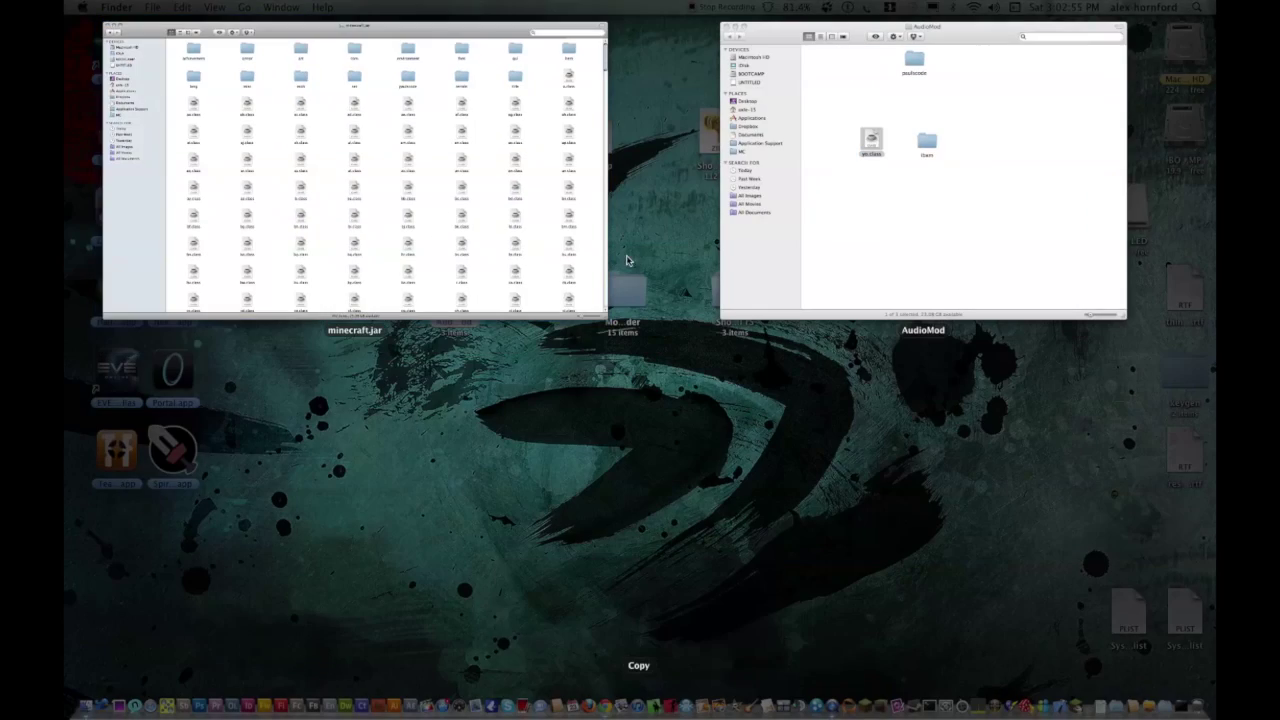
left_click(757, 197)
right_click(420, 225)
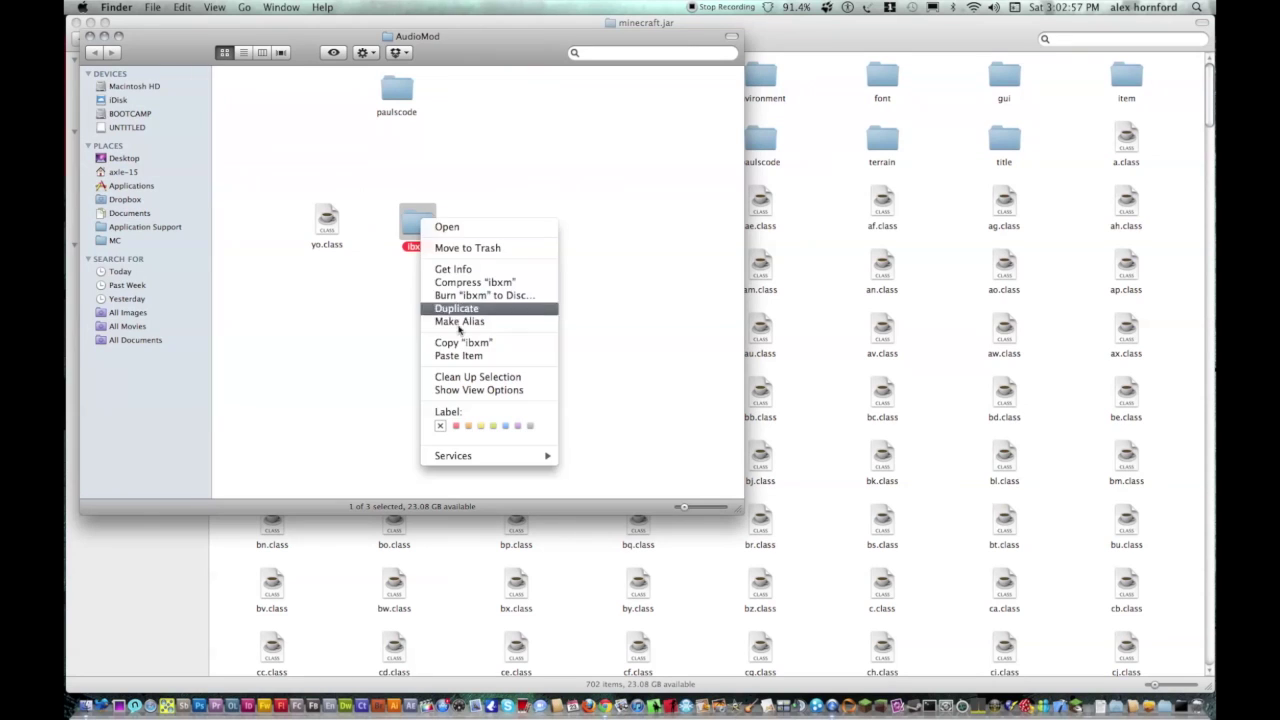
left_click(463, 342)
left_click(819, 360)
right_click(819, 360)
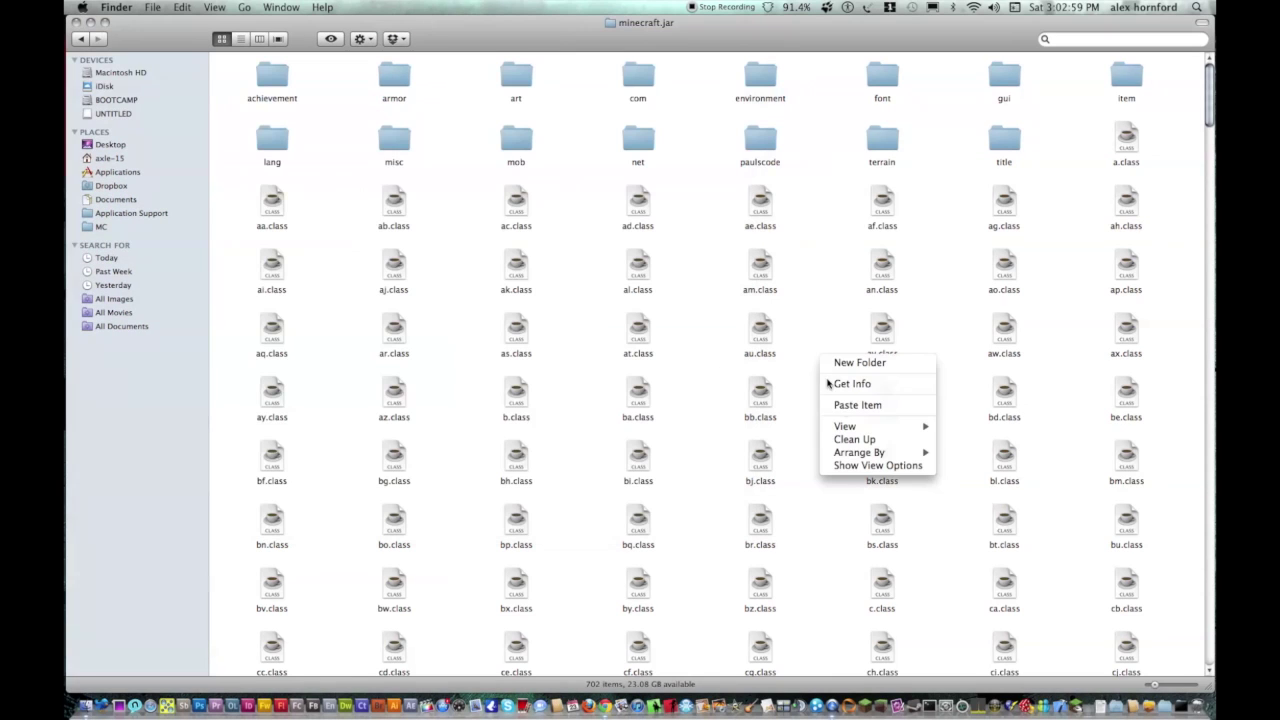
left_click(846, 406)
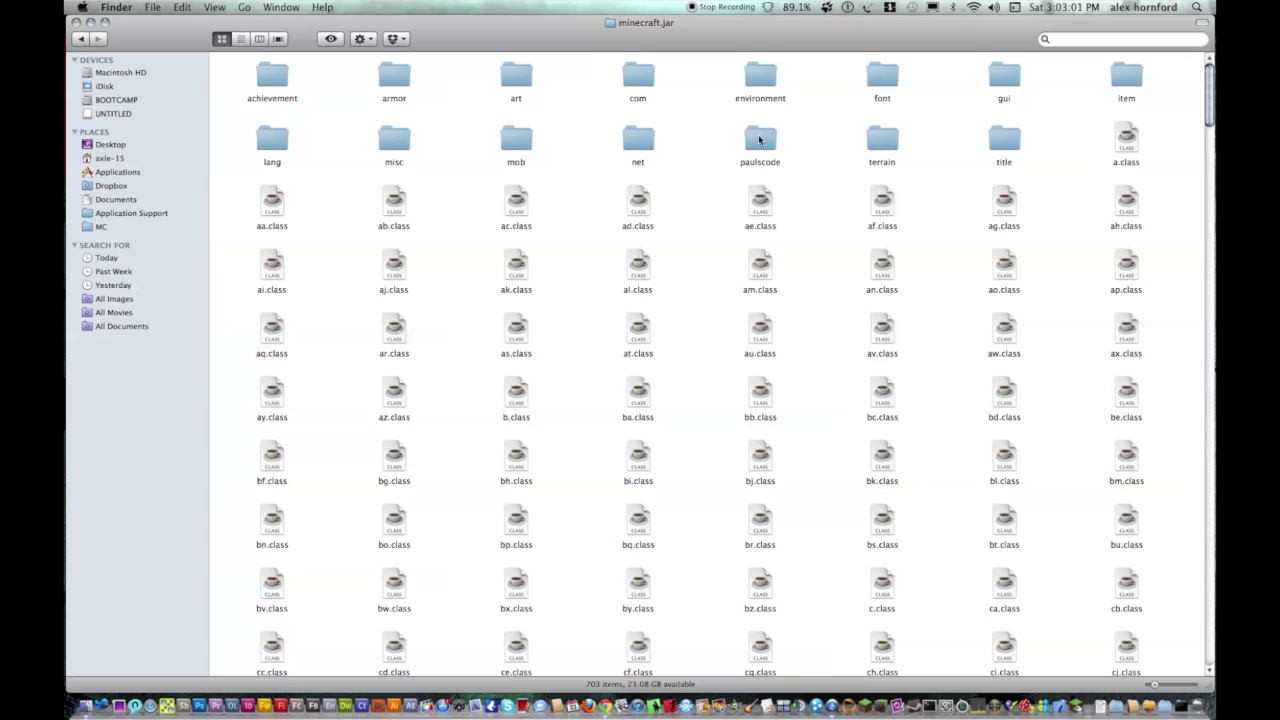
Open paulscode > sound > codecs in both minecraft.jar and the AudioMod folder.
double_click(759, 140)
double_click(272, 80)
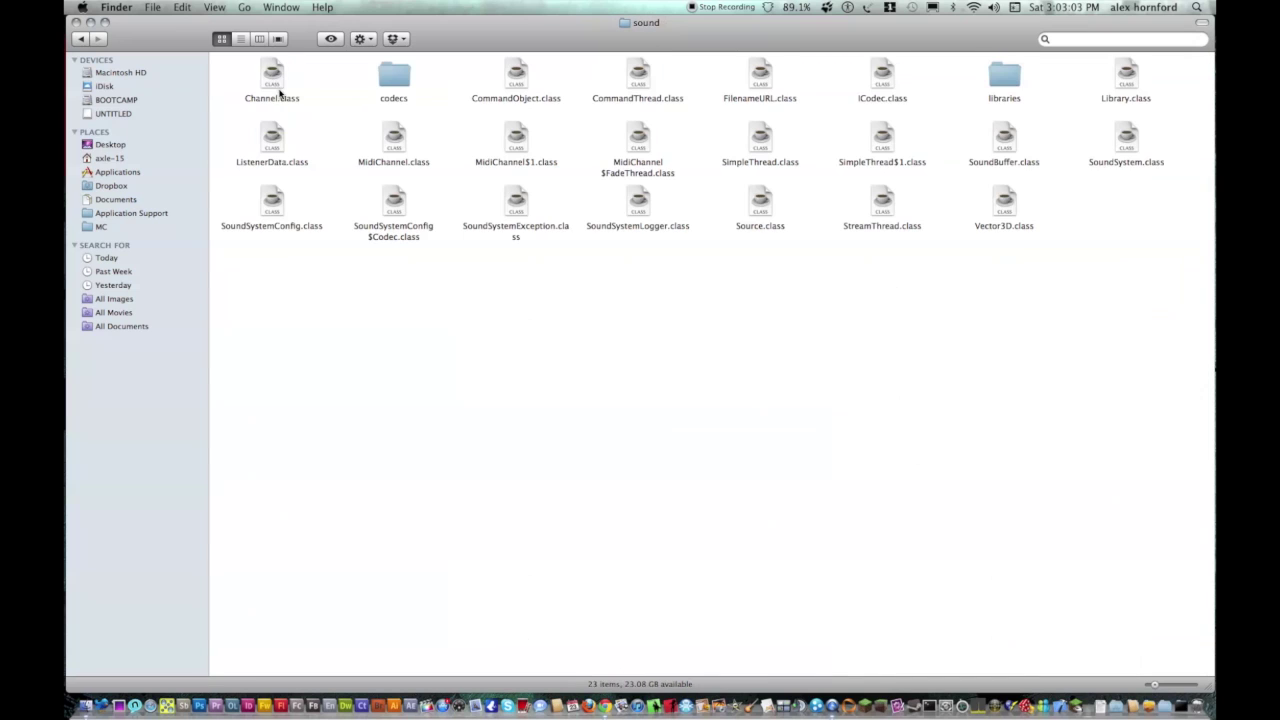
double_click(391, 80)
key("F10")
left_click(523, 400)
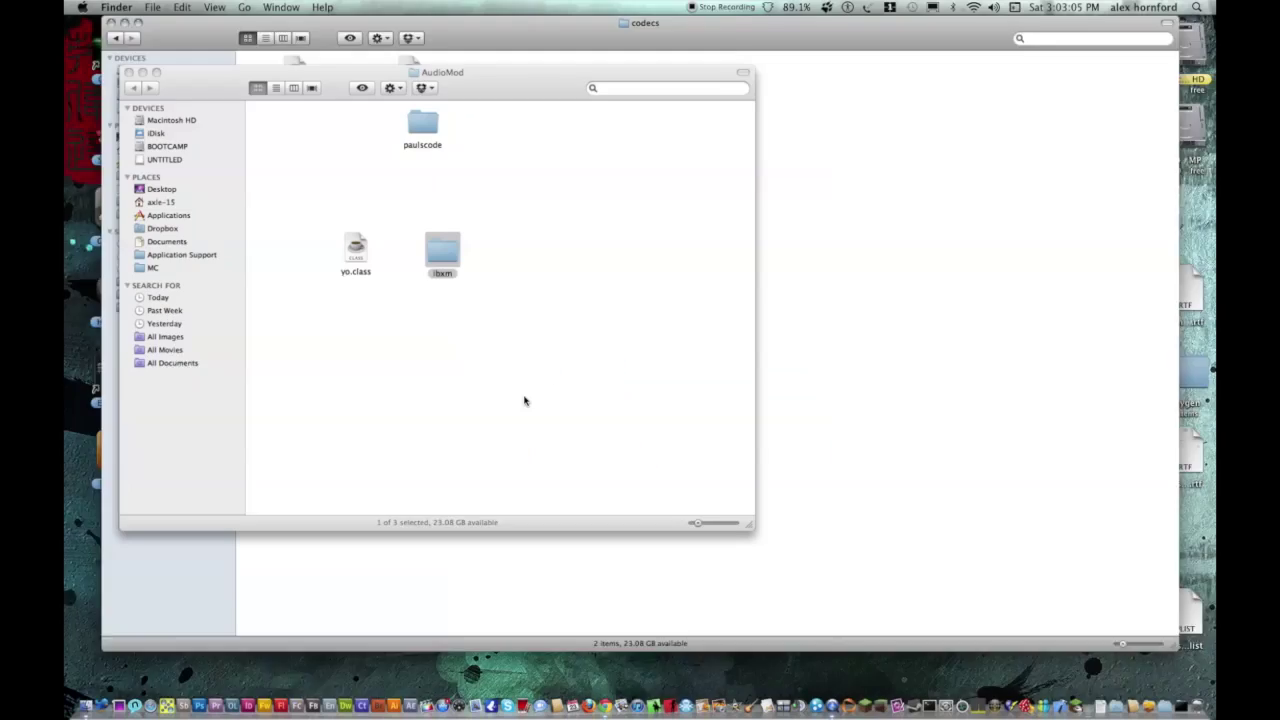
double_click(399, 101)
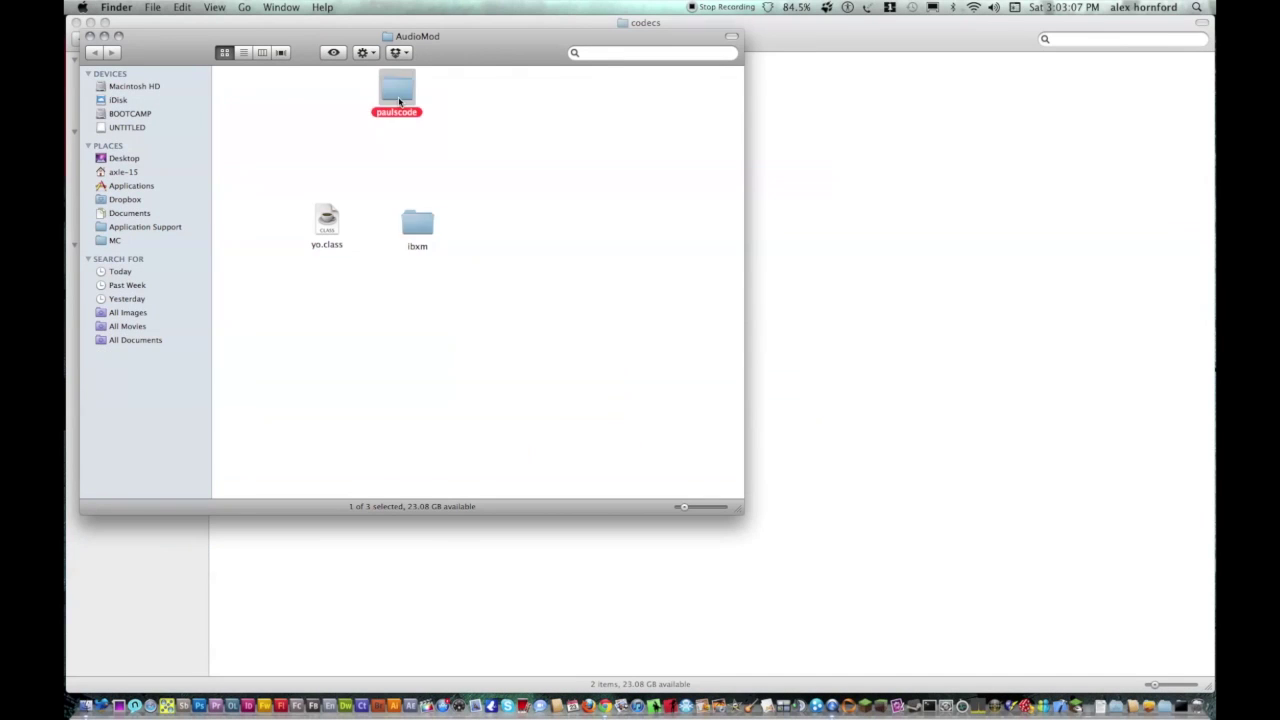
double_click(276, 95)
double_click(277, 95)
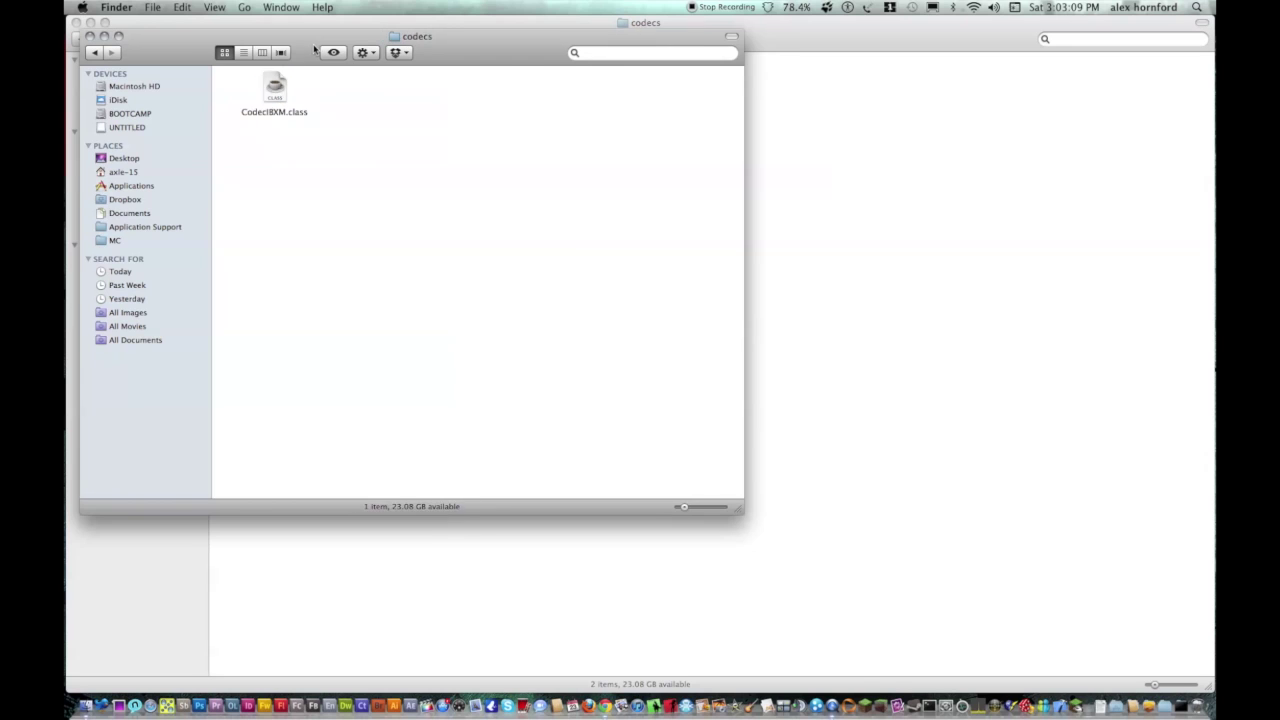
left_click_drag(311, 52, 452, 257)
Copy CodecIBXM.class into minecraft.jar's codecs folder.
right_click(416, 297)
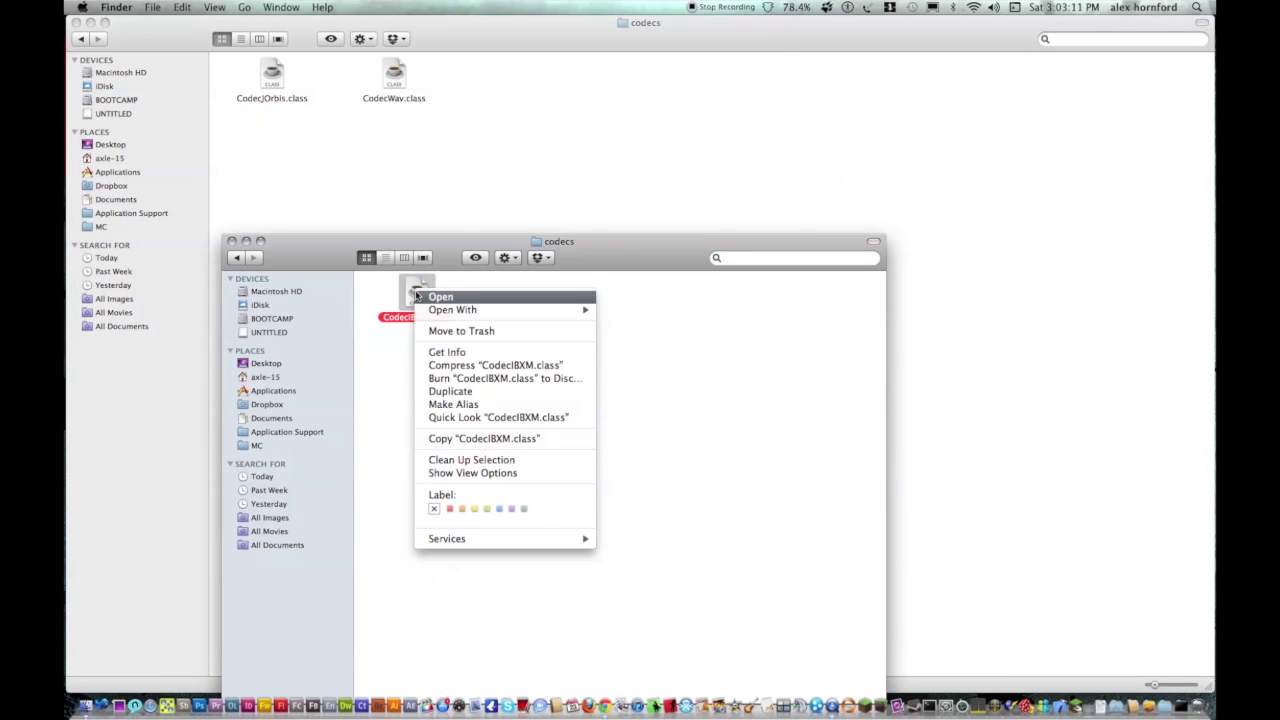
left_click(462, 438)
right_click(466, 92)
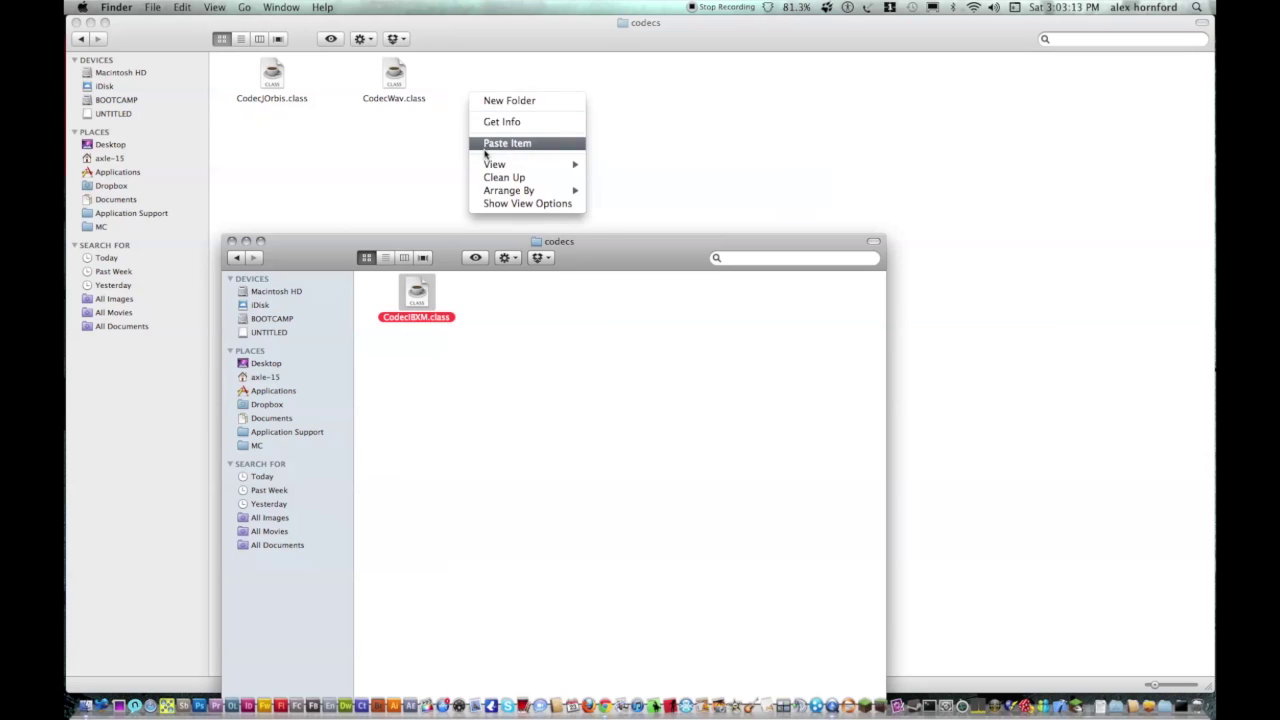
left_click(488, 134)
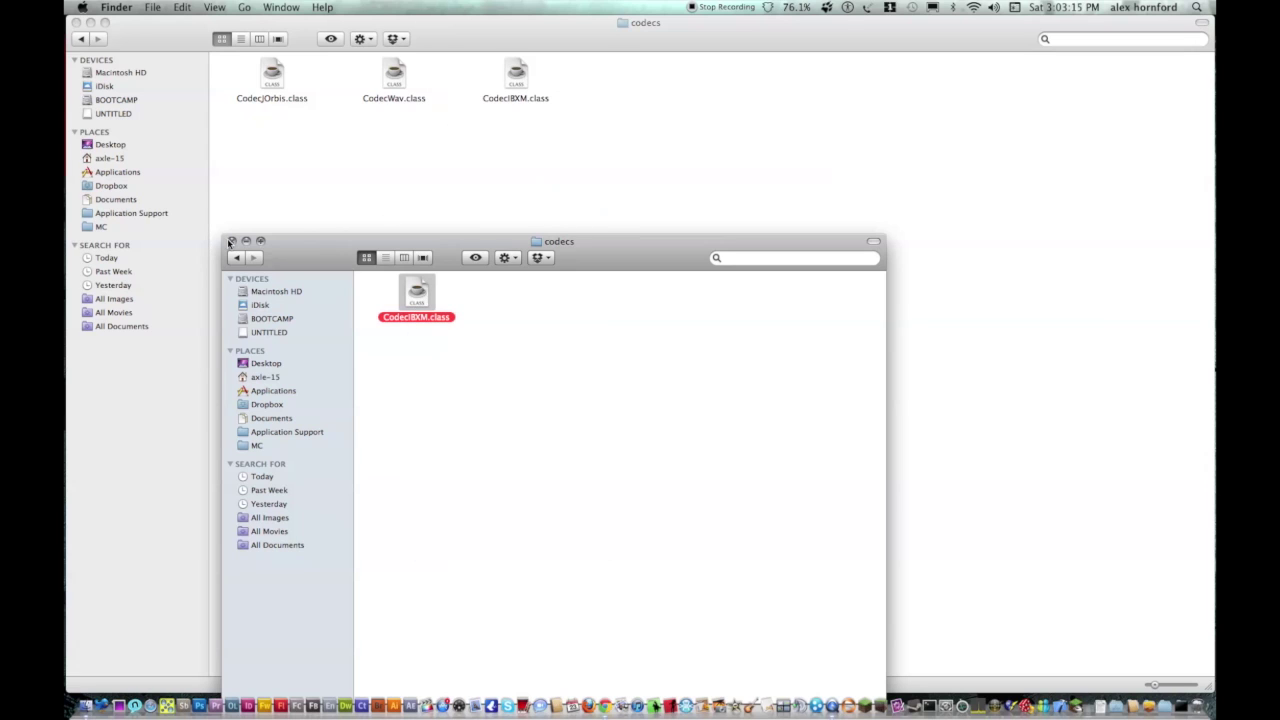
Close the AudioMod codecs window, return to the minecraft.jar root, and minimize it.
left_click(232, 242)
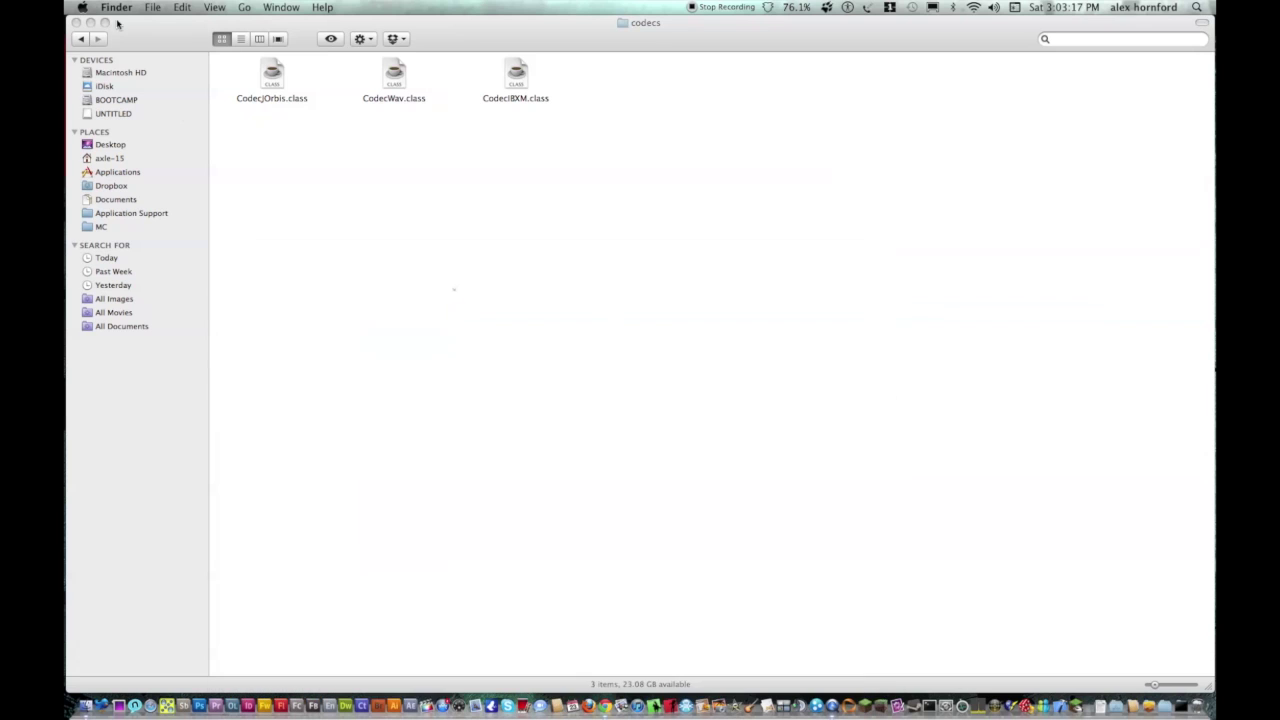
left_click(80, 39)
left_click(80, 39)
left_click(80, 39)
left_click(80, 39)
left_click(80, 39)
left_click(94, 40)
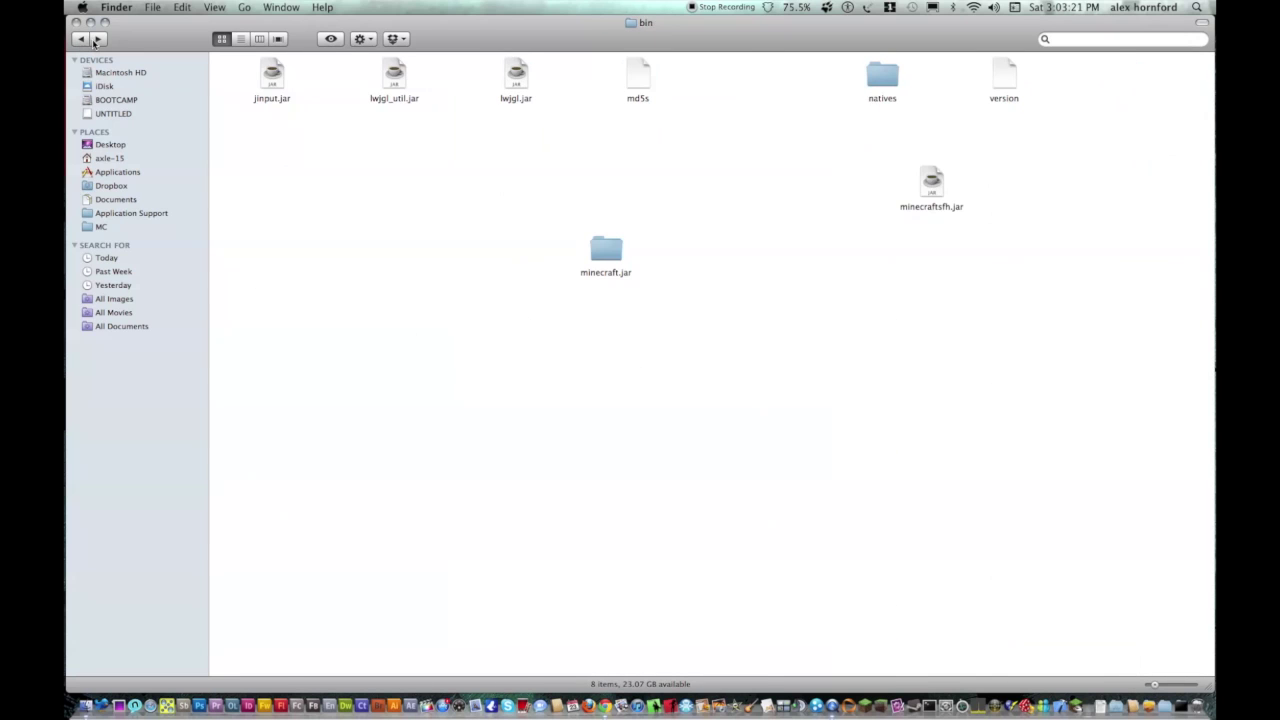
left_click(96, 40)
left_click(90, 22)
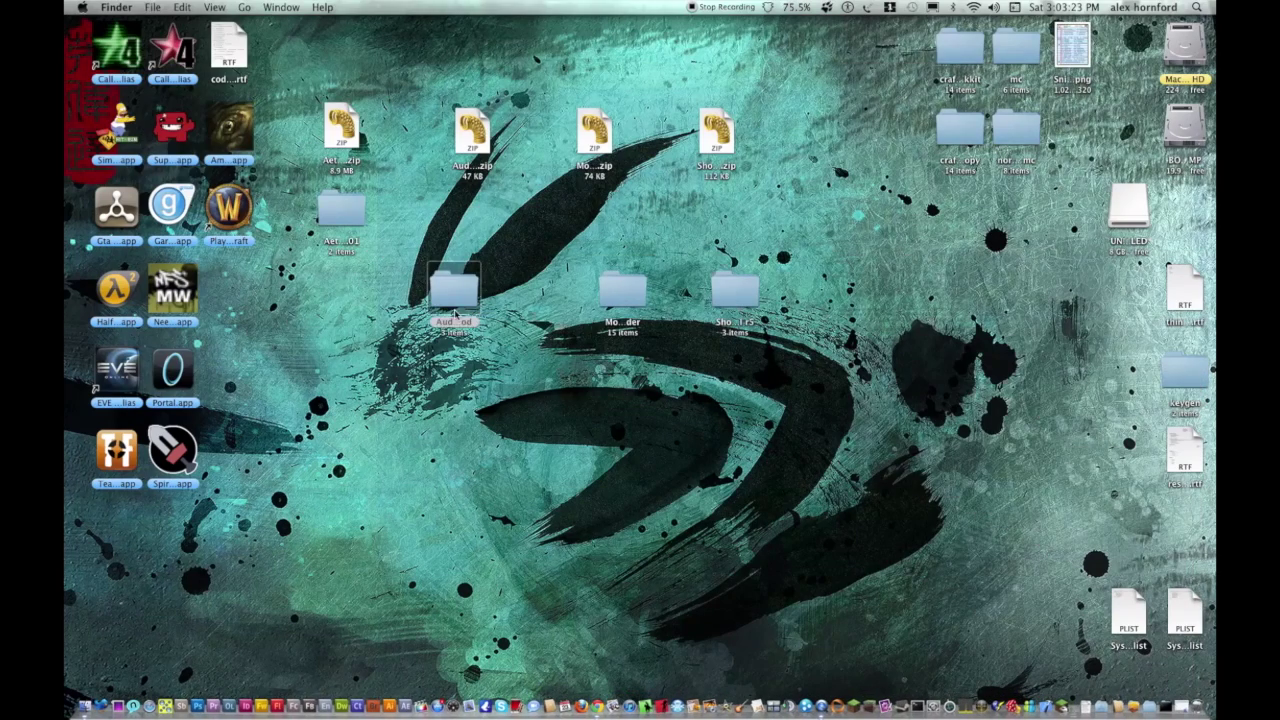
Log in through the launcher to test the modded jar, then shift the AudioMod folder right.
left_click_drag(428, 274, 622, 457)
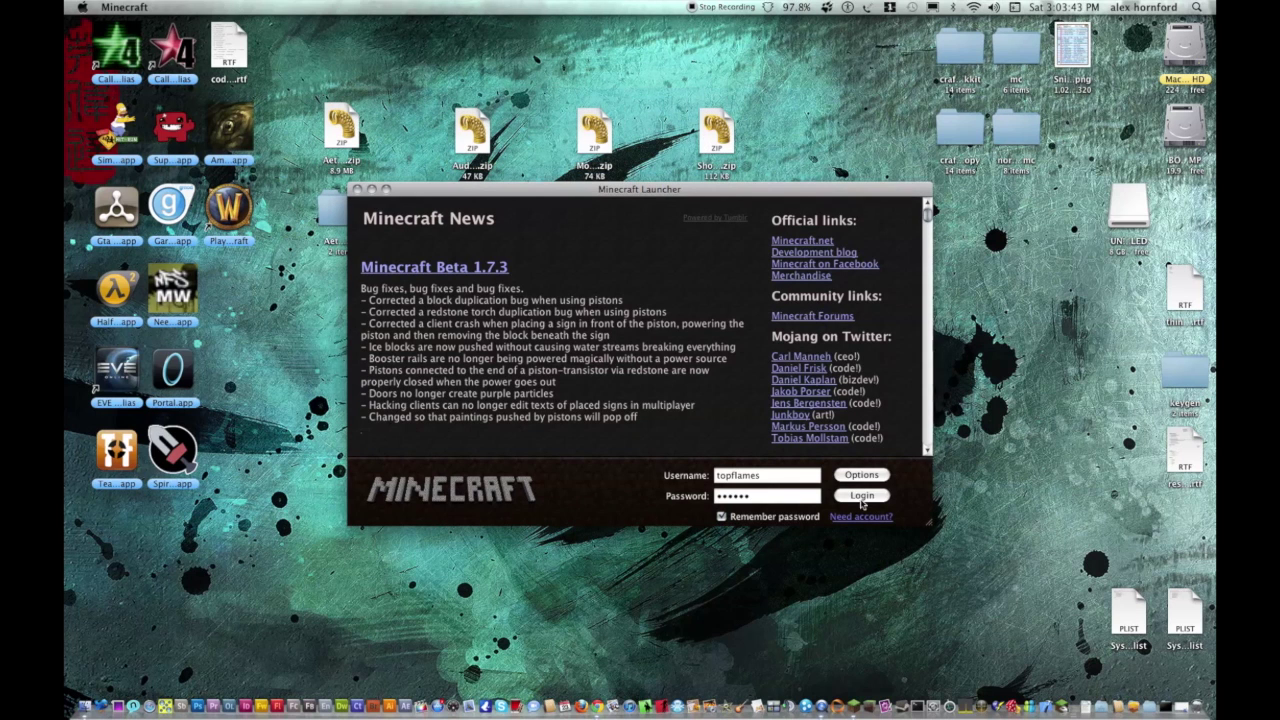
left_click(862, 497)
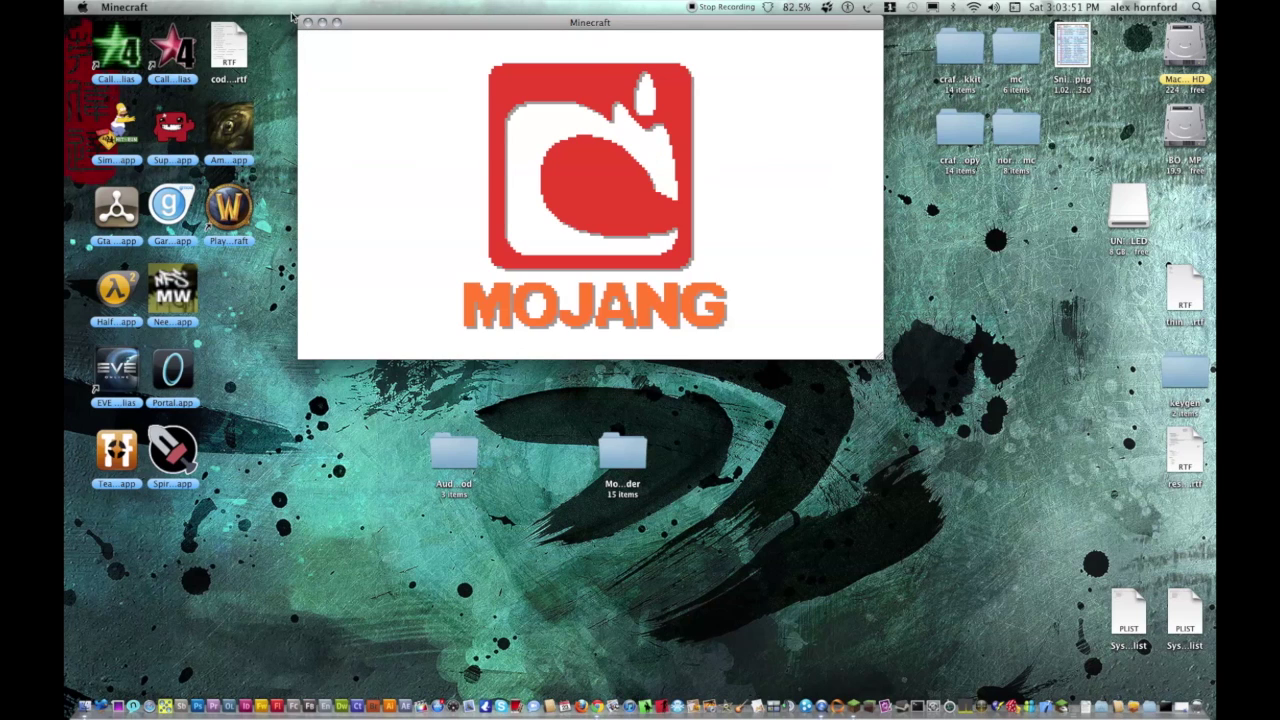
left_click(347, 407)
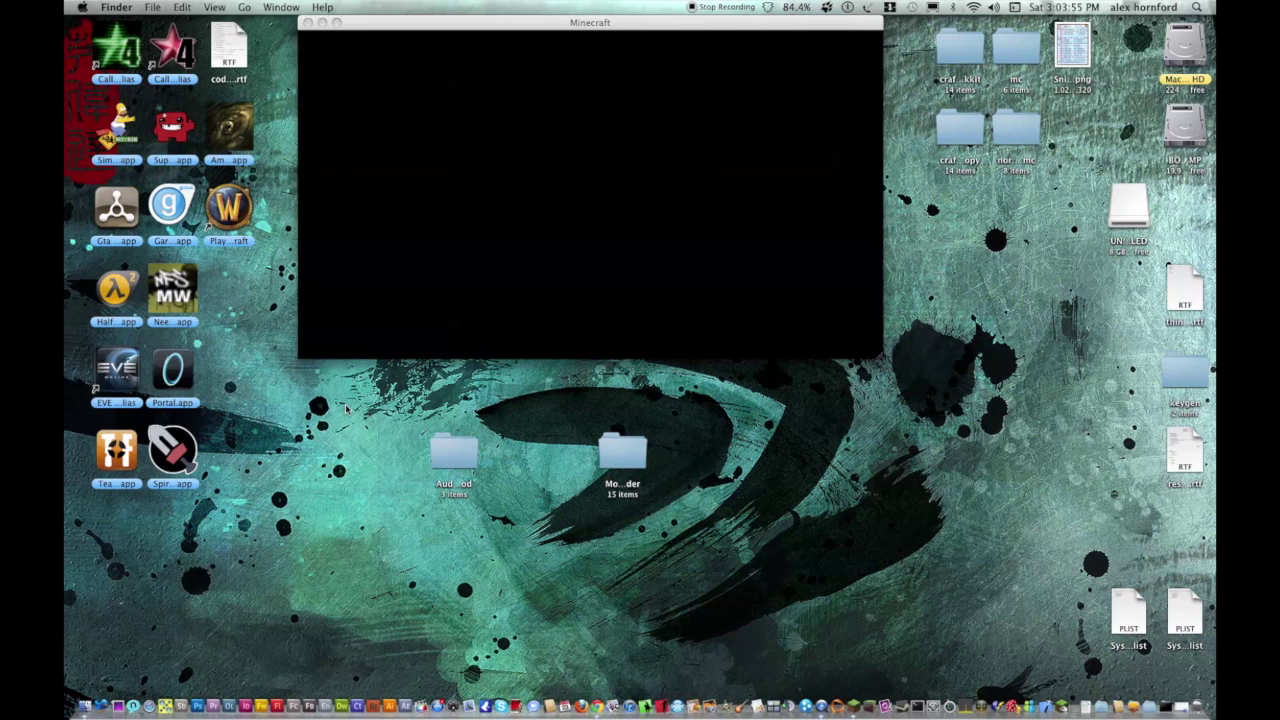
left_click_drag(452, 452, 565, 452)
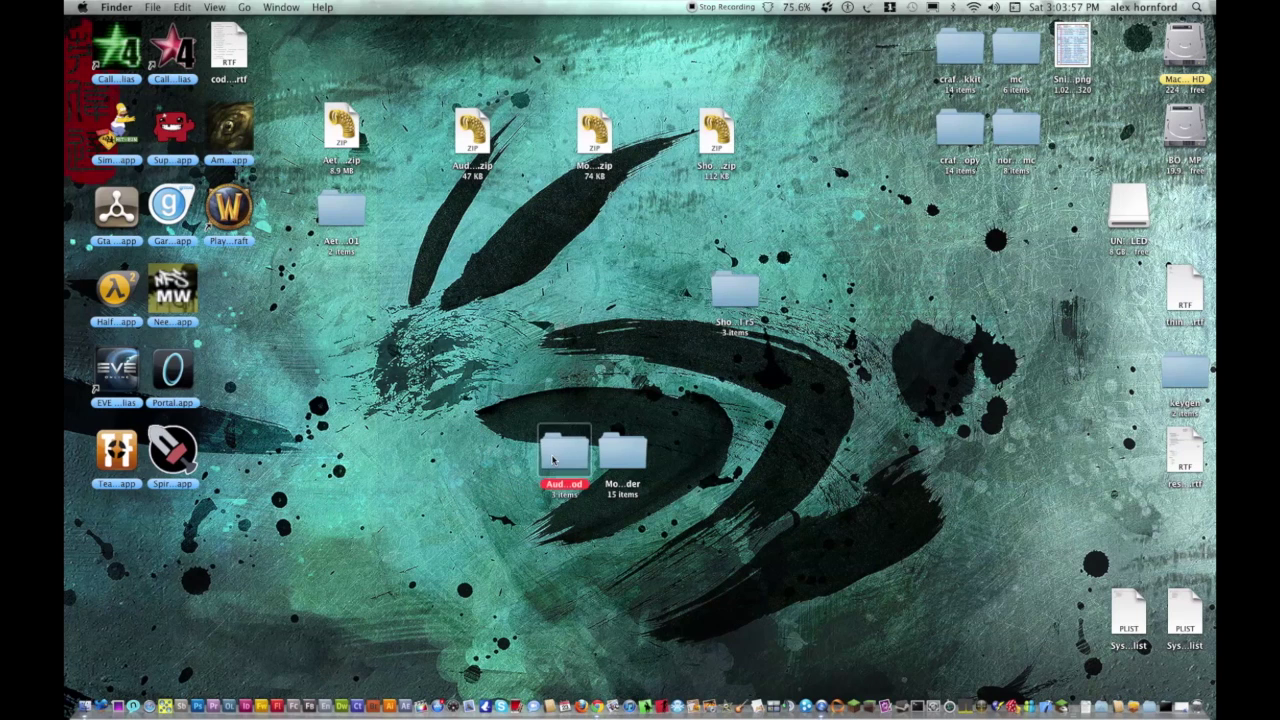
Open ShockAhPI r5 > bin and copy all 32 class files.
left_click(497, 421)
left_click_drag(752, 297, 395, 470)
double_click(397, 462)
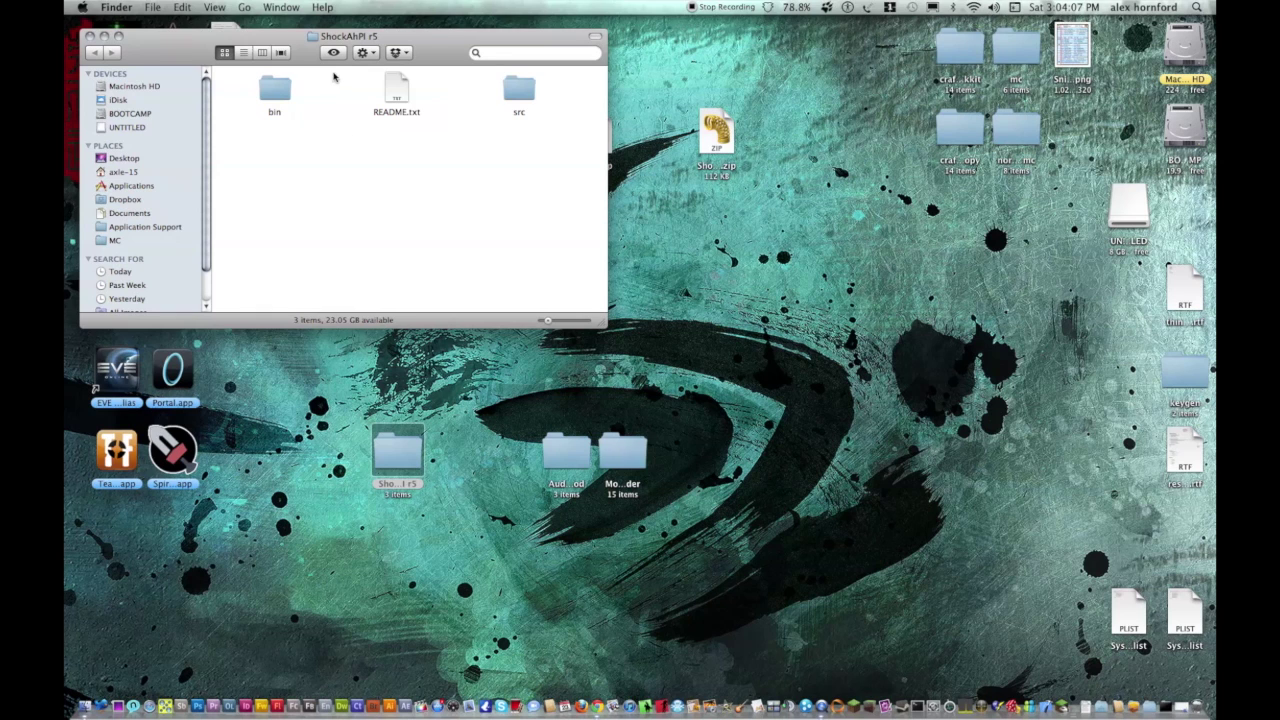
left_click_drag(603, 328, 757, 446)
double_click(277, 92)
left_click_drag(245, 93, 698, 562)
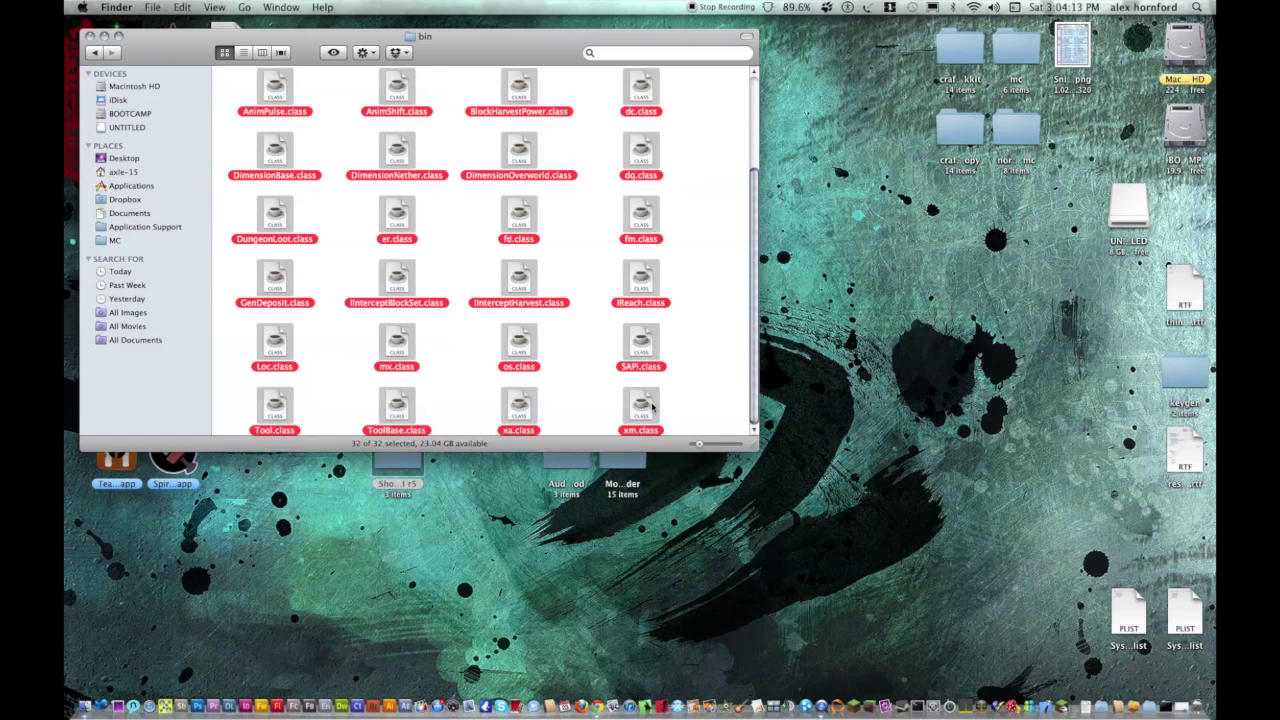
right_click(652, 405)
left_click(685, 549)
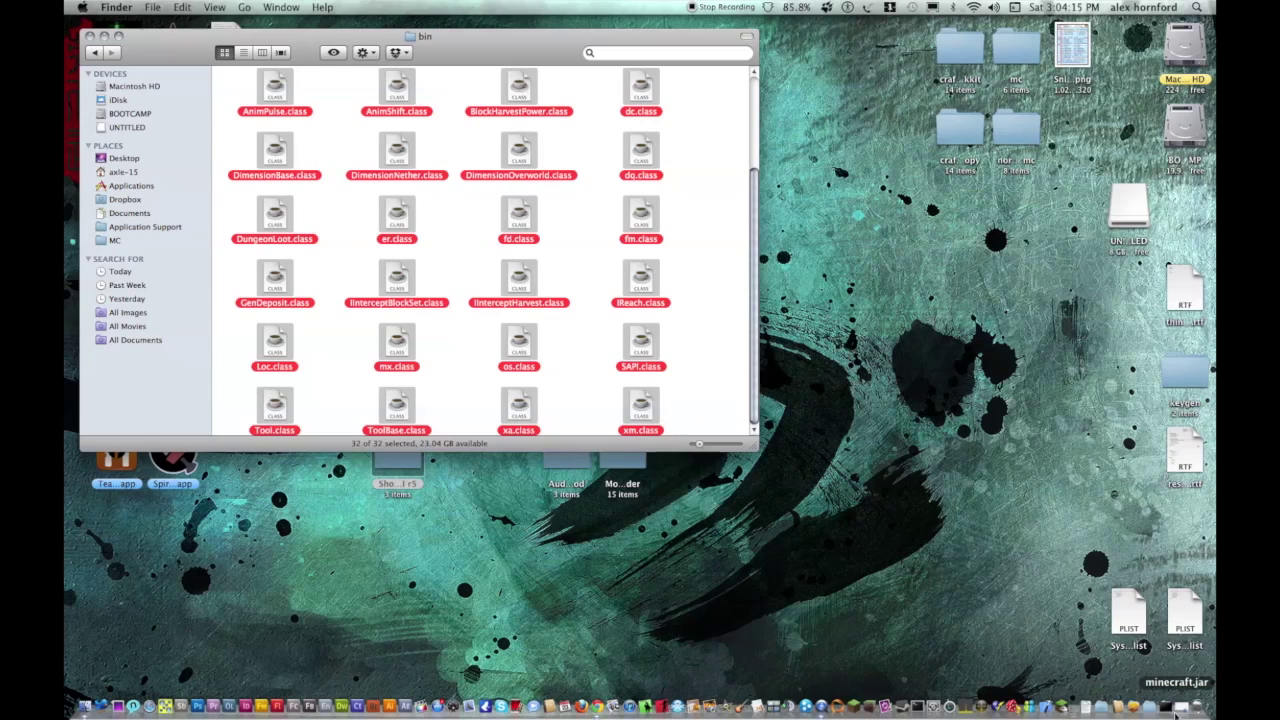
Paste them into minecraft.jar with Apply to All > Replace, then close the windows.
left_click(1182, 705)
right_click(690, 363)
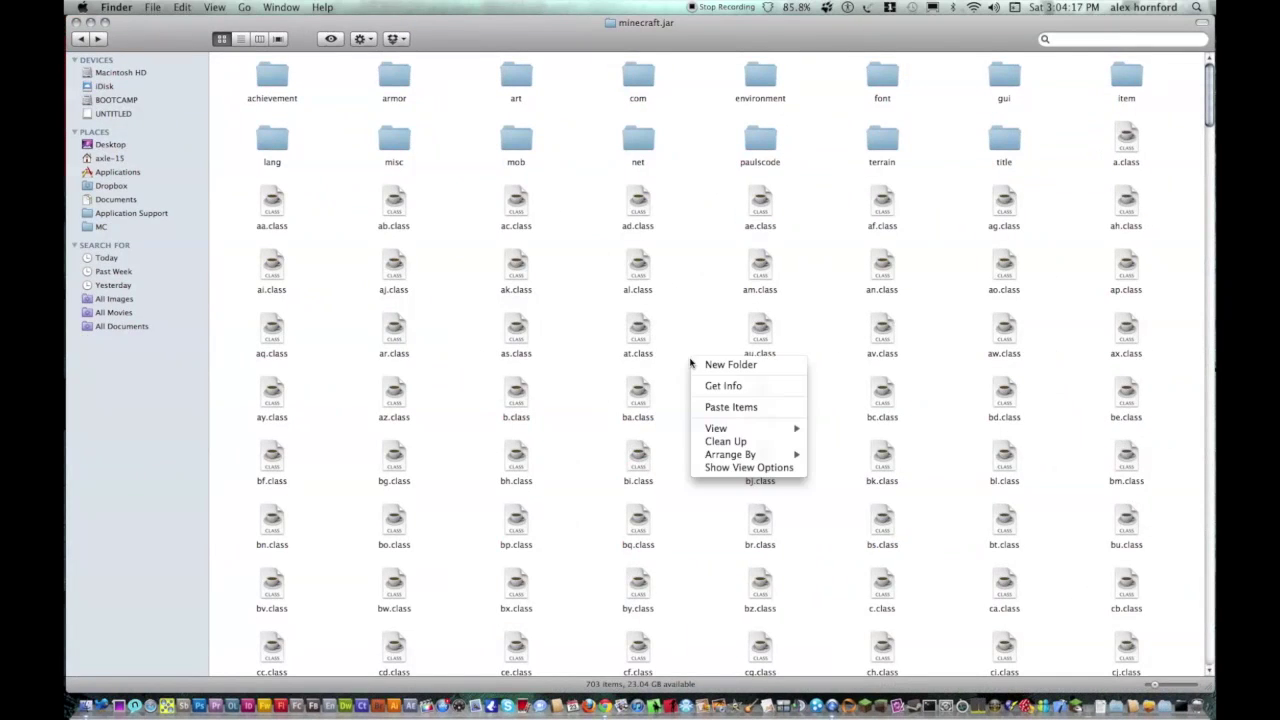
left_click(708, 406)
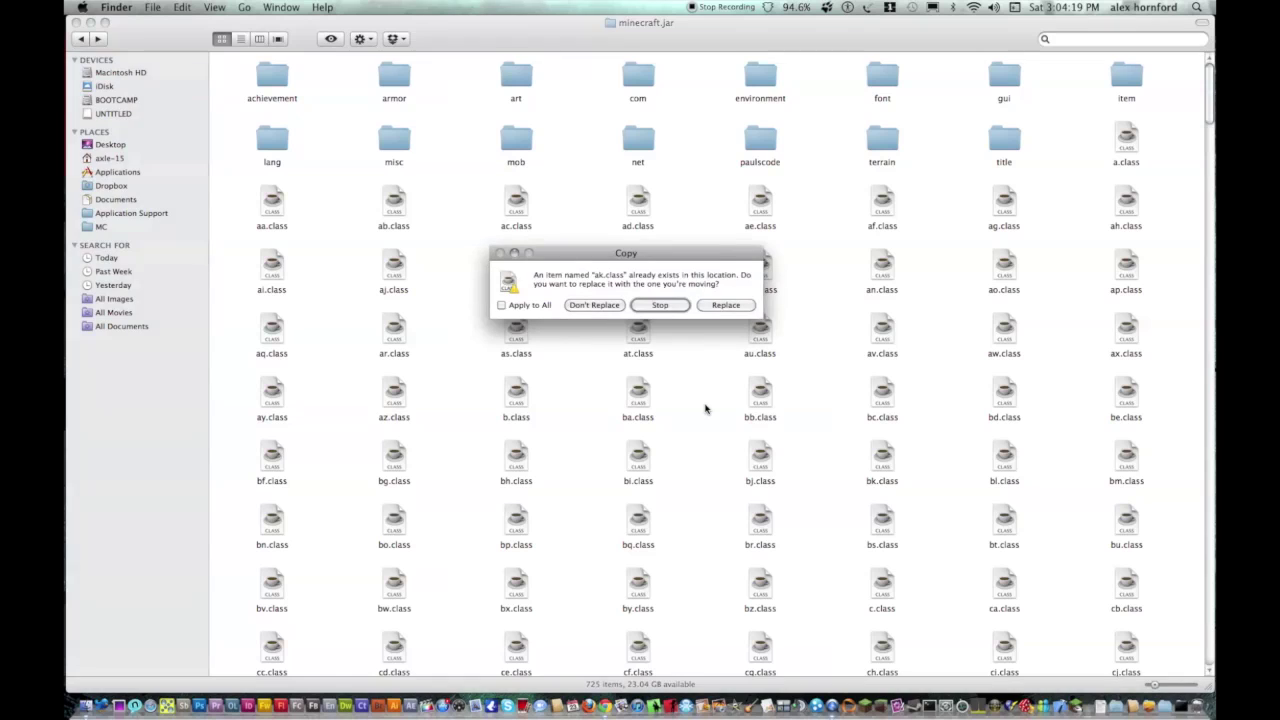
left_click(502, 306)
left_click(726, 306)
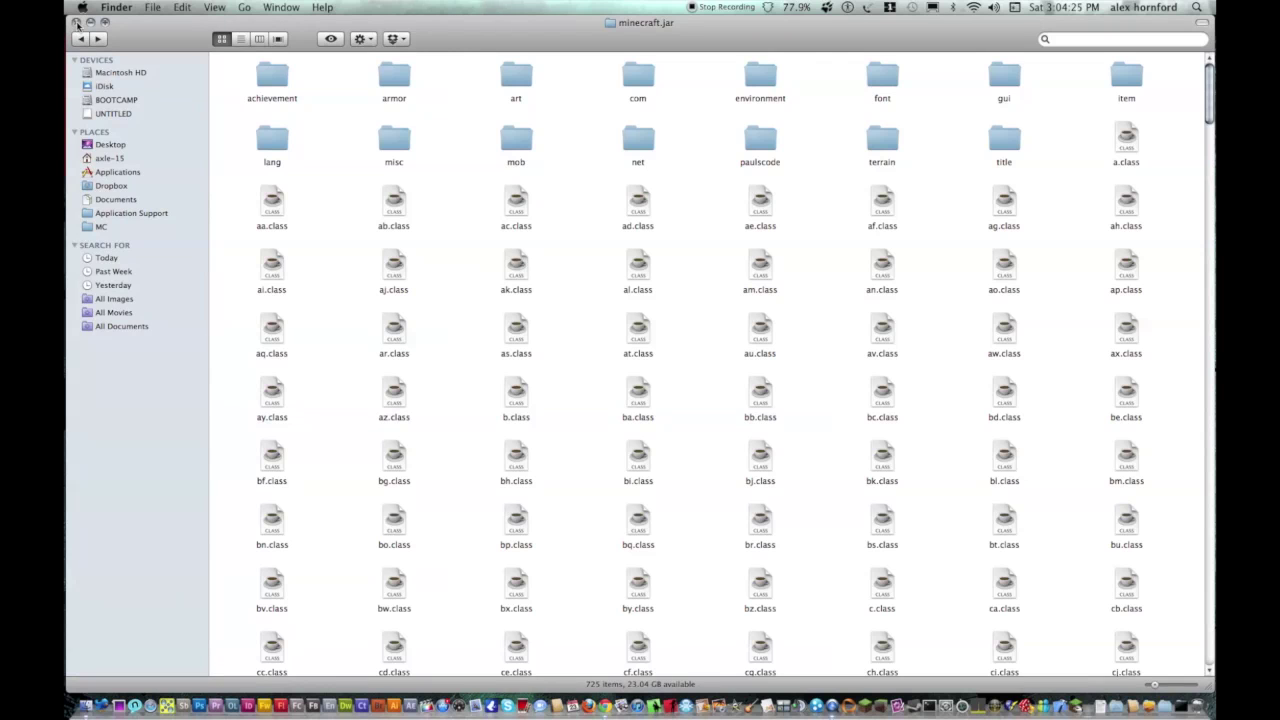
left_click(90, 22)
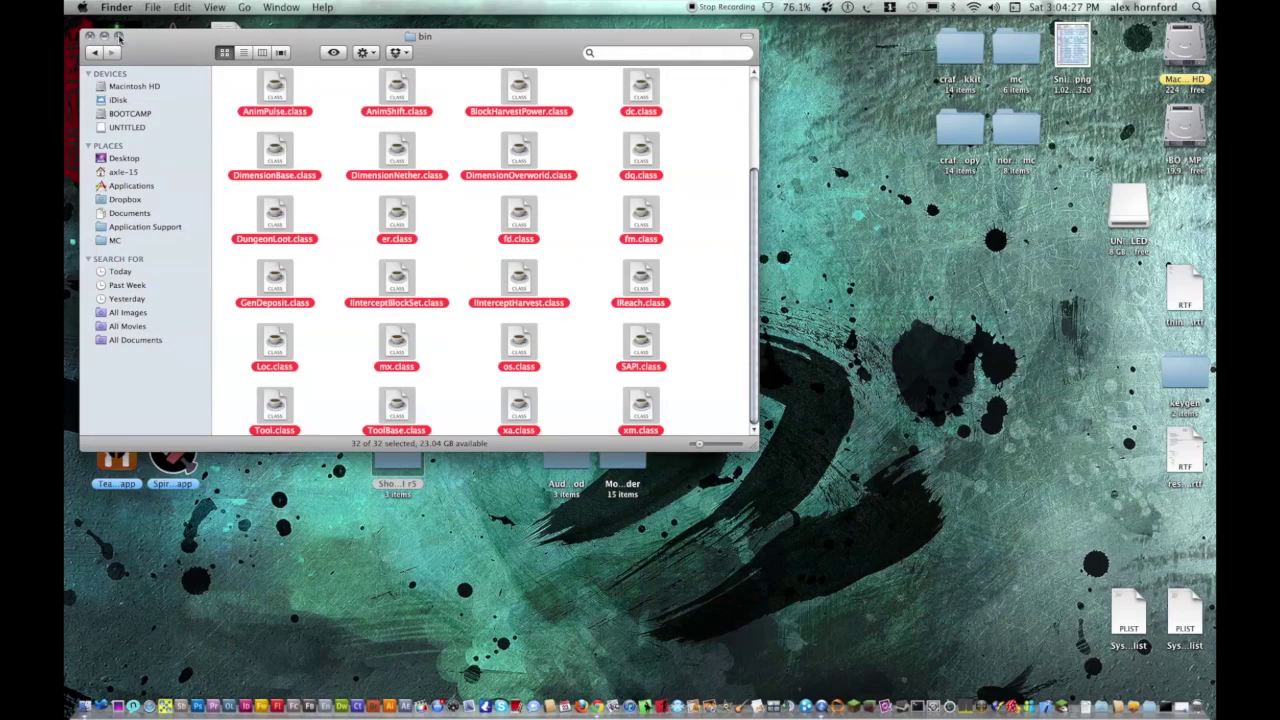
key("super+alt+a")
left_click(88, 36)
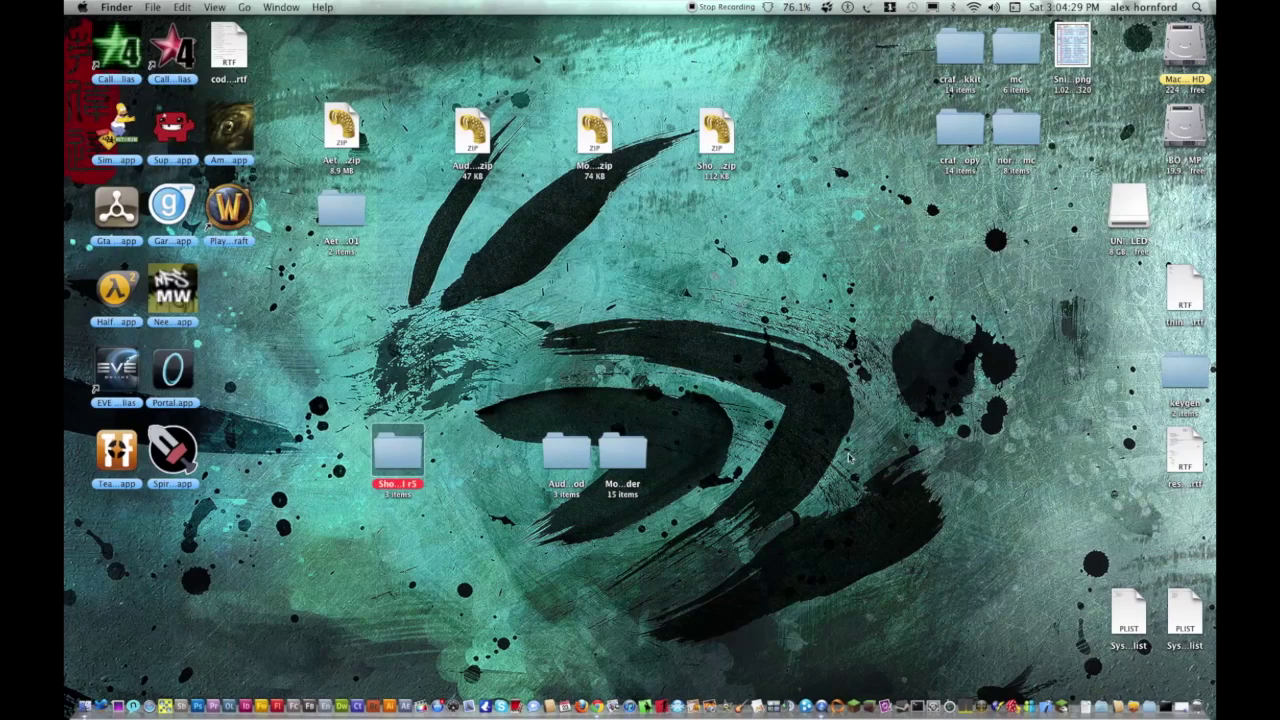
Log in to test the game with ShockAhPI, close it, then open the Aether 1.7.3 v1.01 folder.
left_click(860, 708)
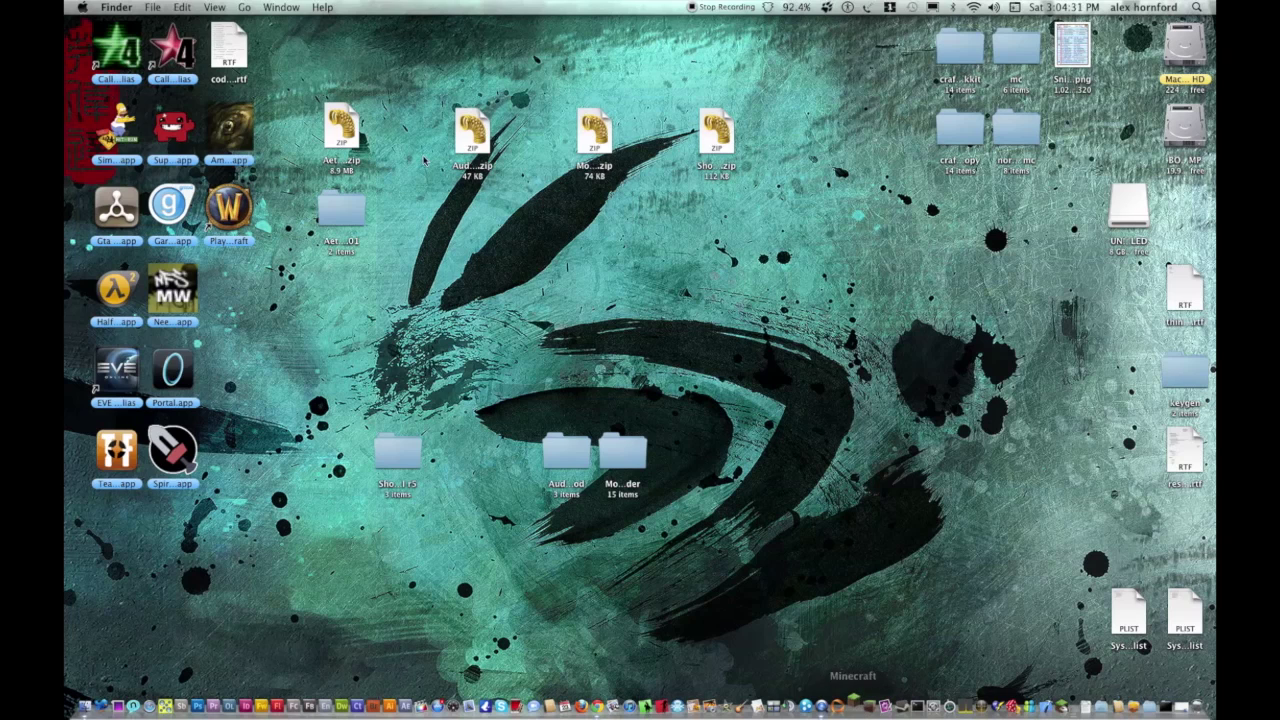
left_click_drag(415, 445, 691, 436)
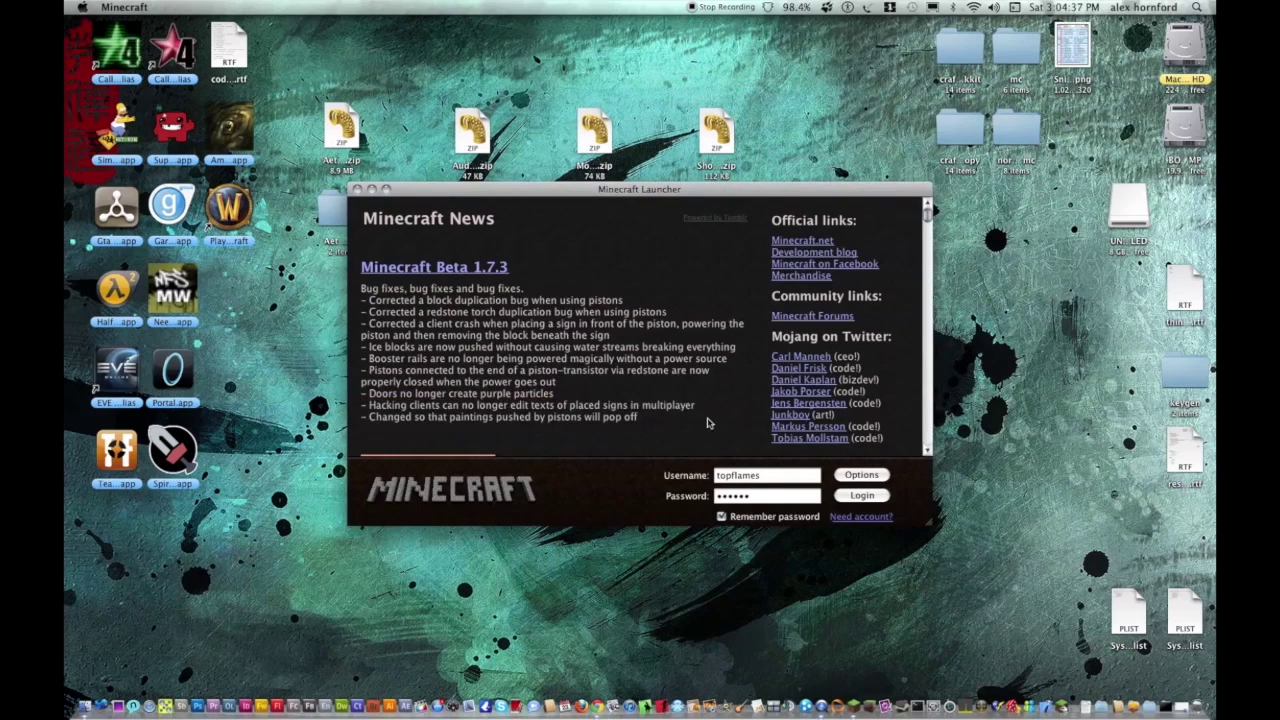
left_click(858, 495)
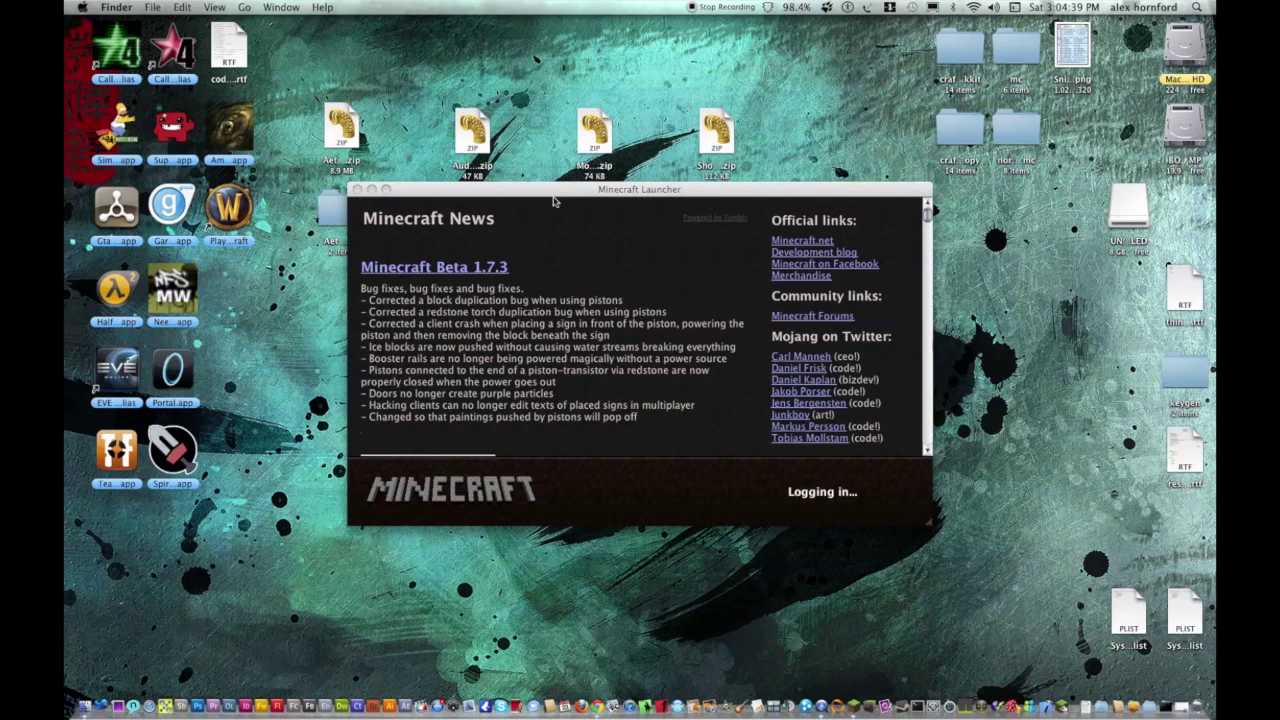
left_click_drag(558, 446, 727, 286)
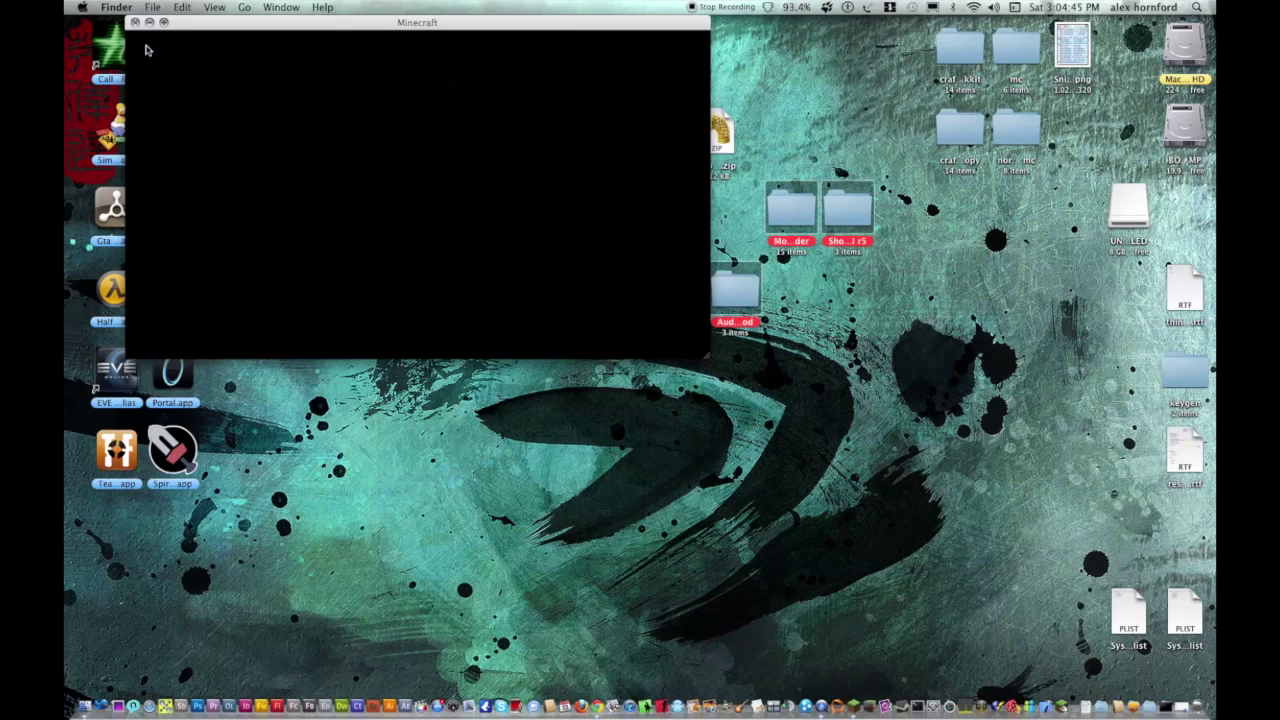
left_click(136, 23)
left_click(447, 282)
double_click(352, 215)
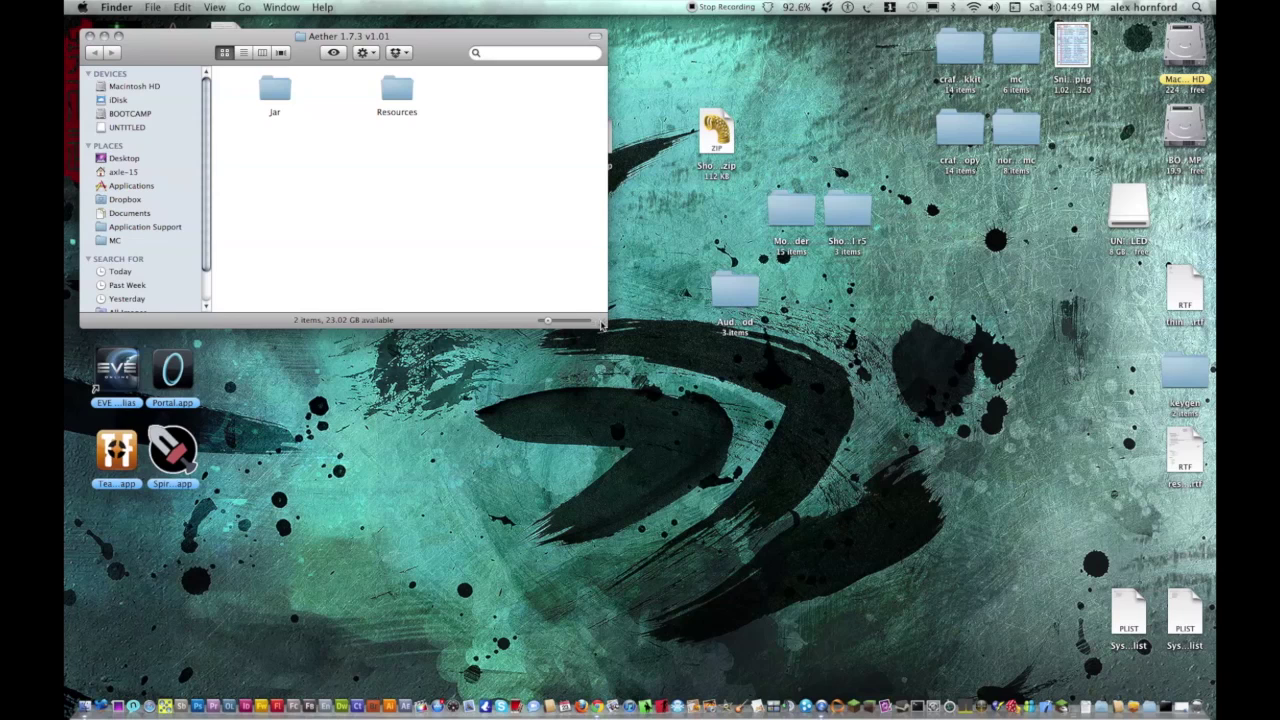
Open Aether's Jar folder, arrange its files by Kind, and move the armor folder aside.
left_click_drag(601, 323, 776, 499)
double_click(276, 95)
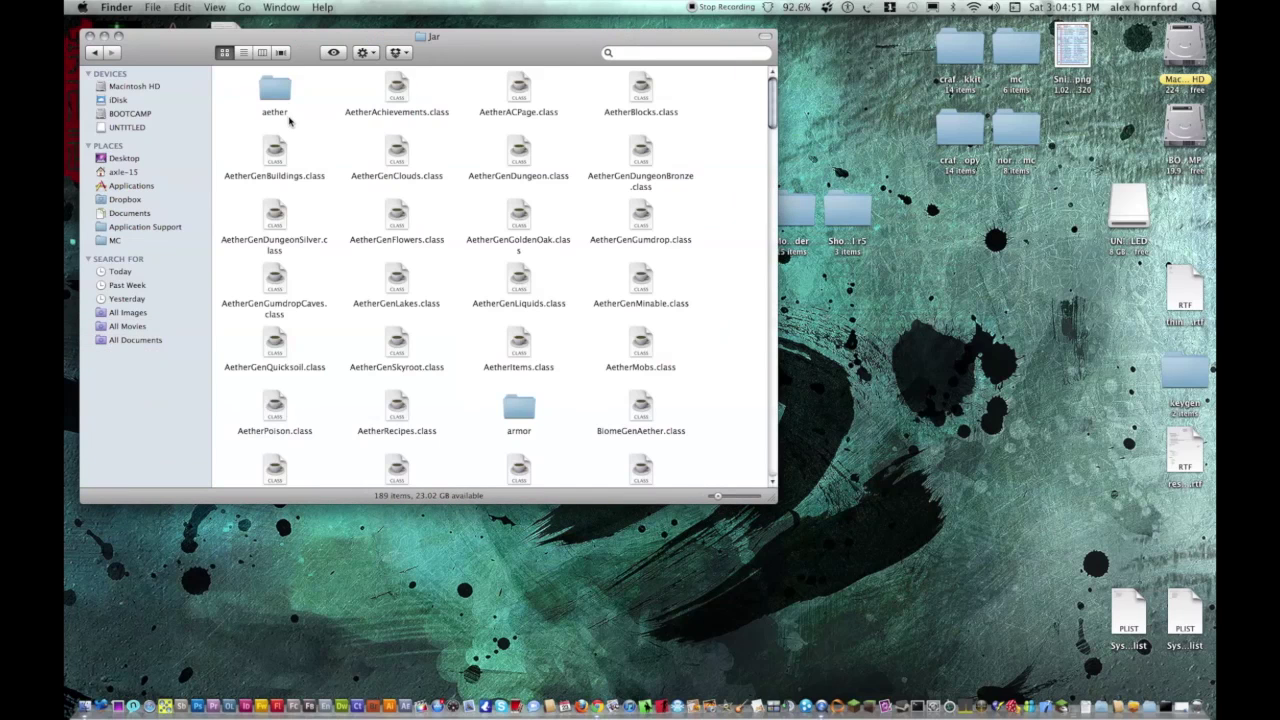
scroll(461, 354, "down", 5)
scroll(461, 354, "up", 5)
right_click(461, 177)
mouse_move(497, 279)
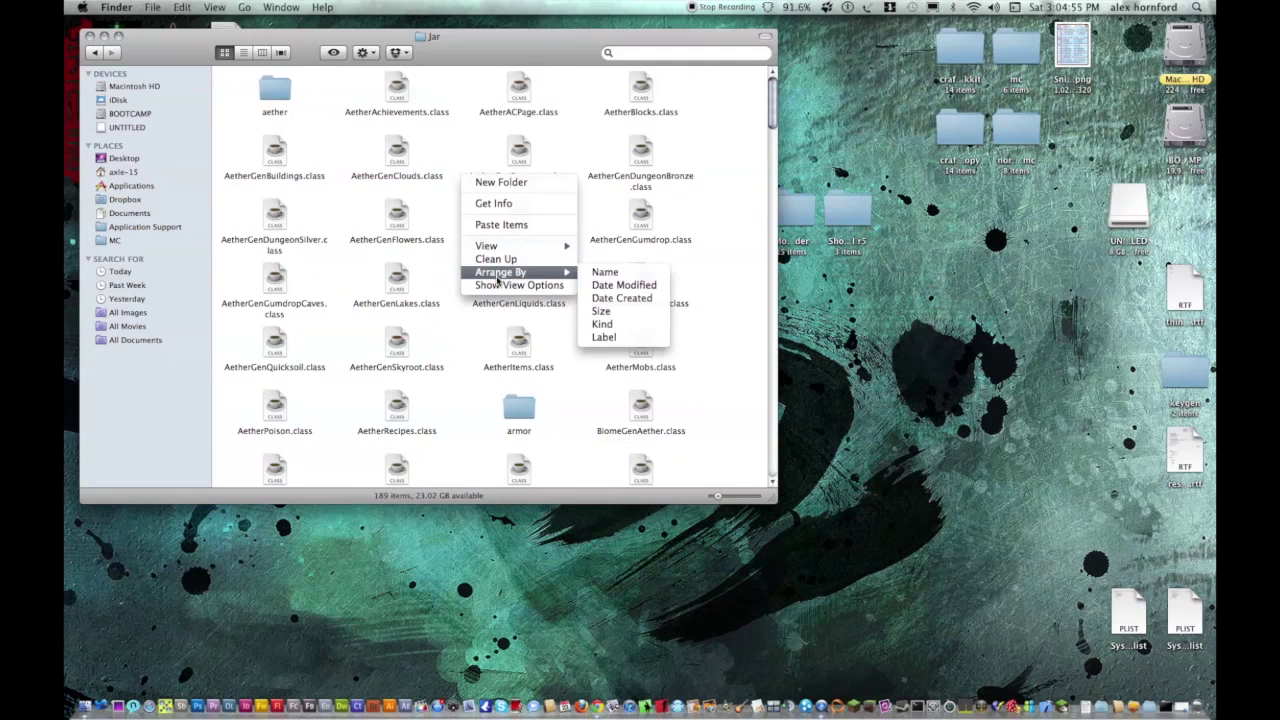
left_click(612, 325)
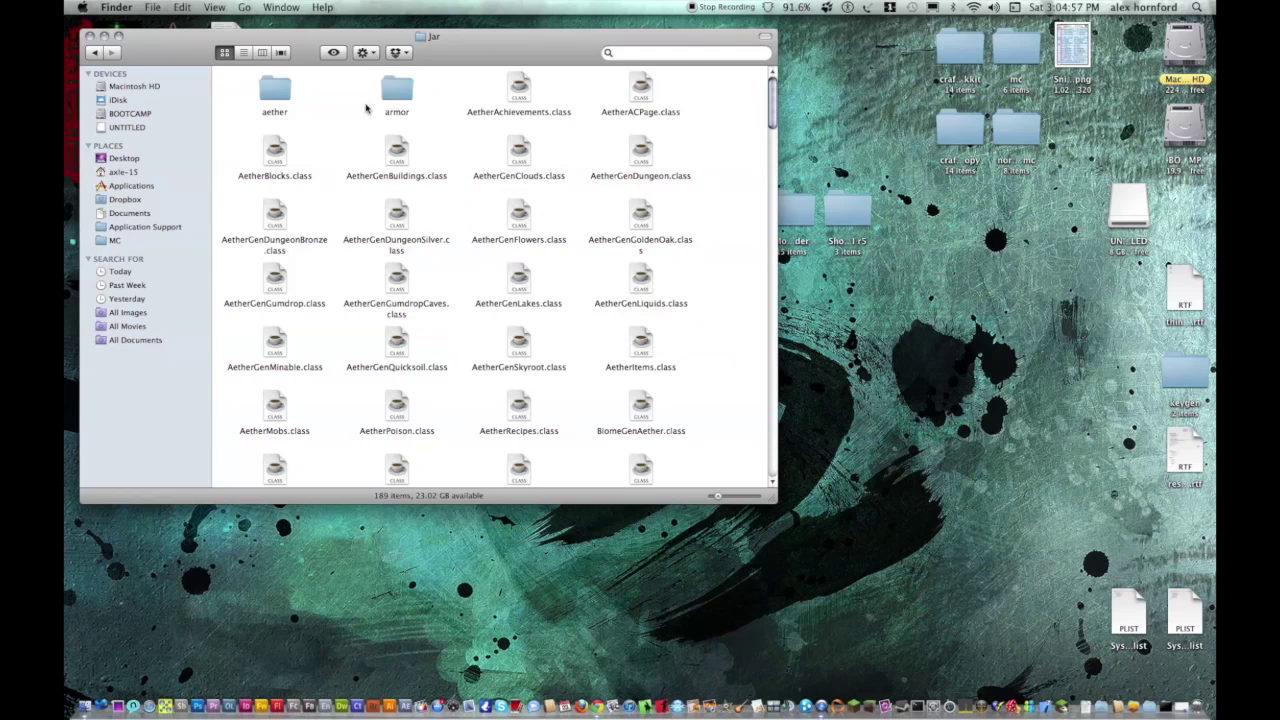
left_click_drag(397, 92, 737, 100)
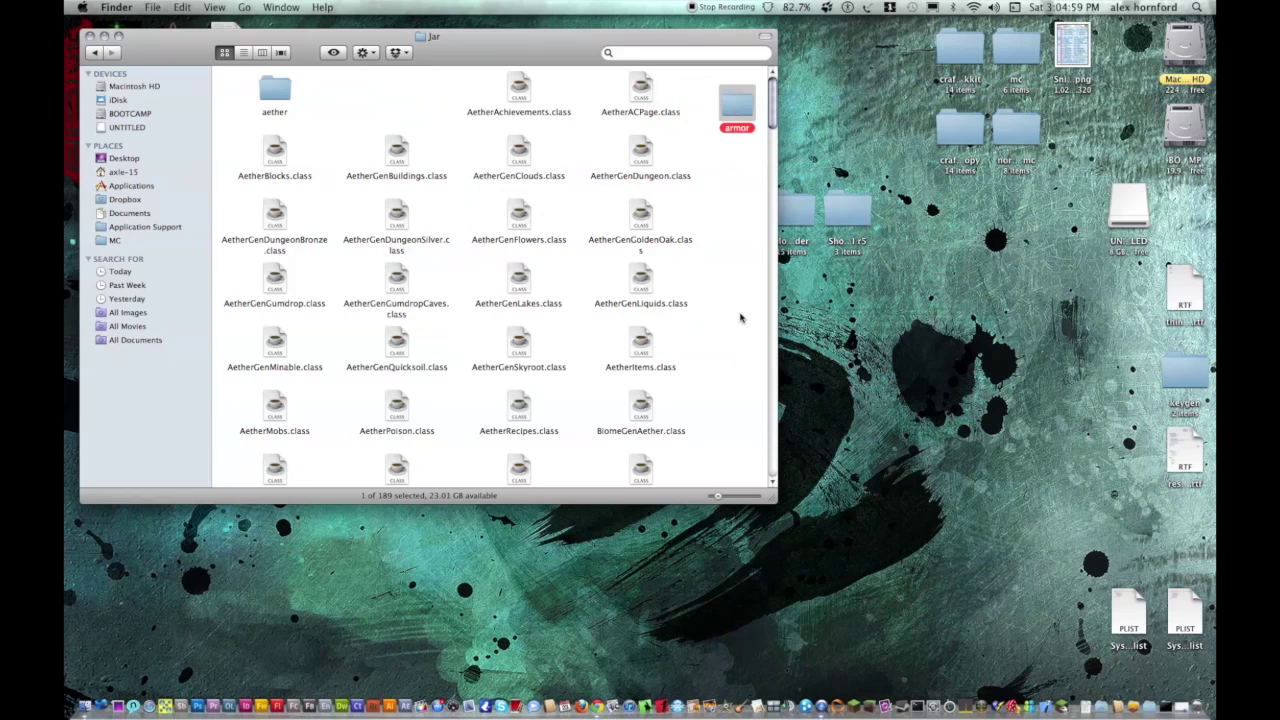
Select and copy the 188 Aether class files, leaving the armor folder out.
left_click(776, 518)
left_click_drag(770, 500, 845, 617)
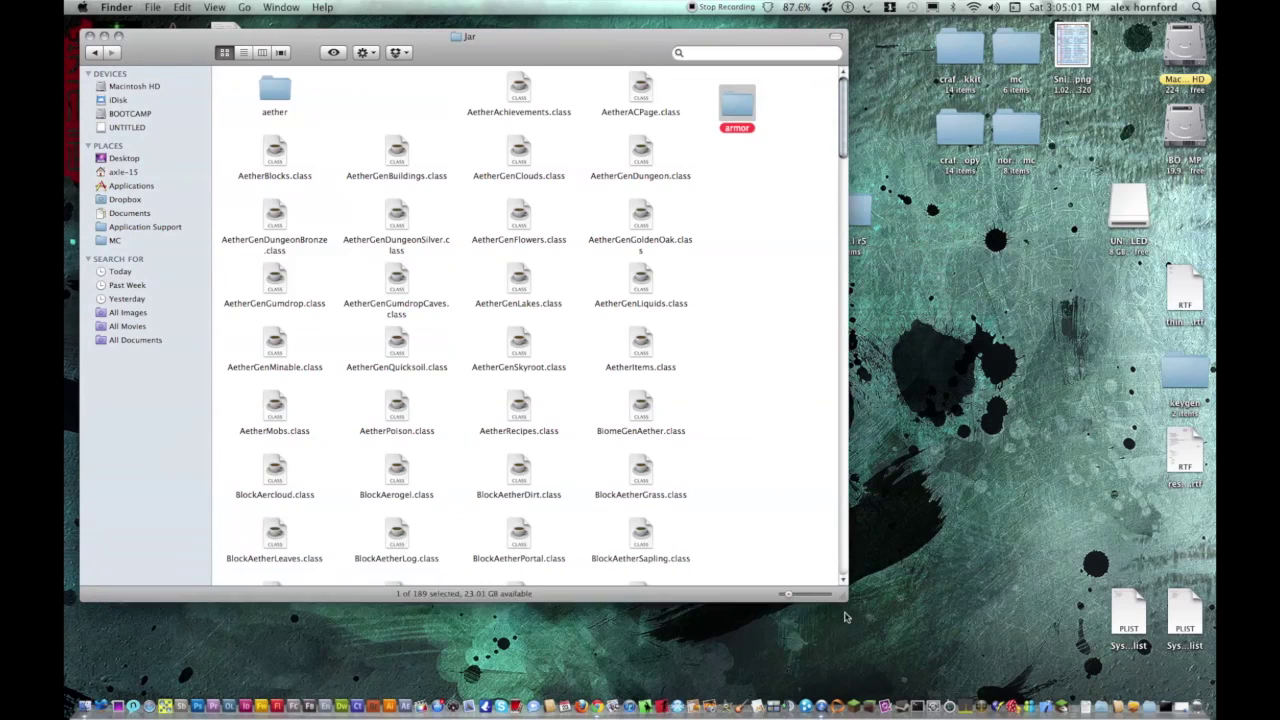
left_click_drag(772, 107, 804, 103)
left_click_drag(224, 70, 700, 604)
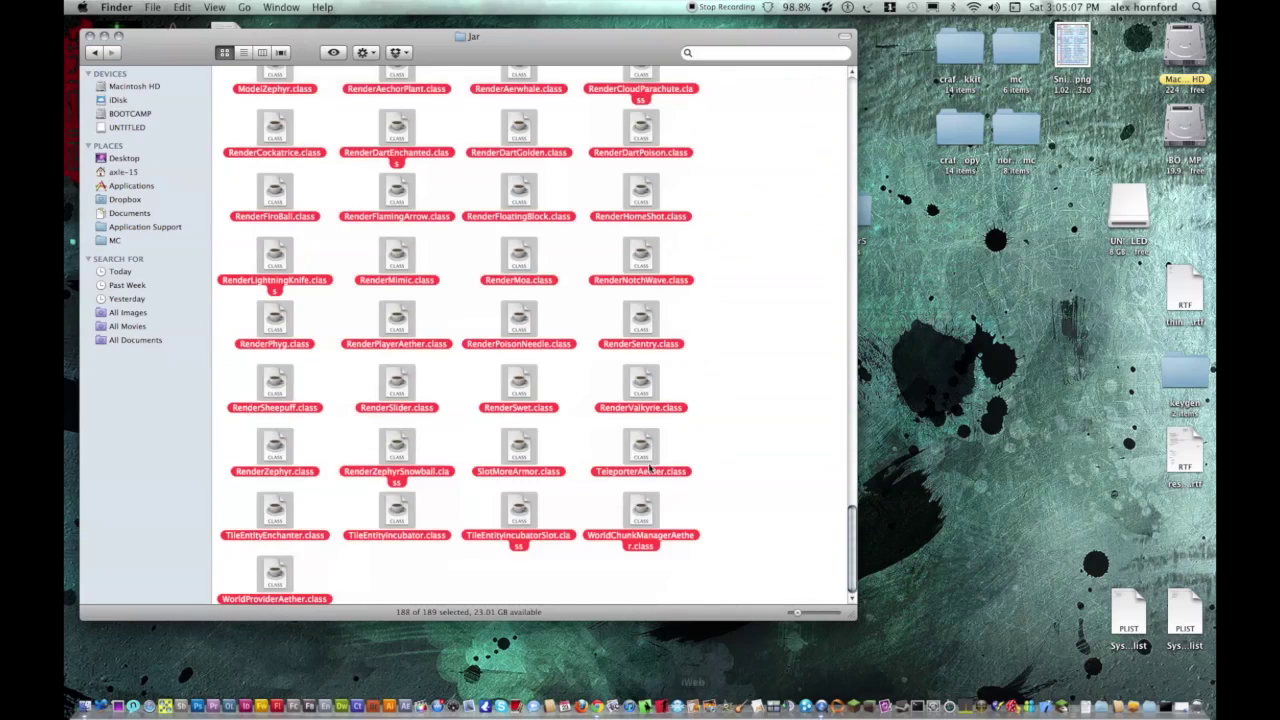
right_click(644, 515)
left_click(689, 577)
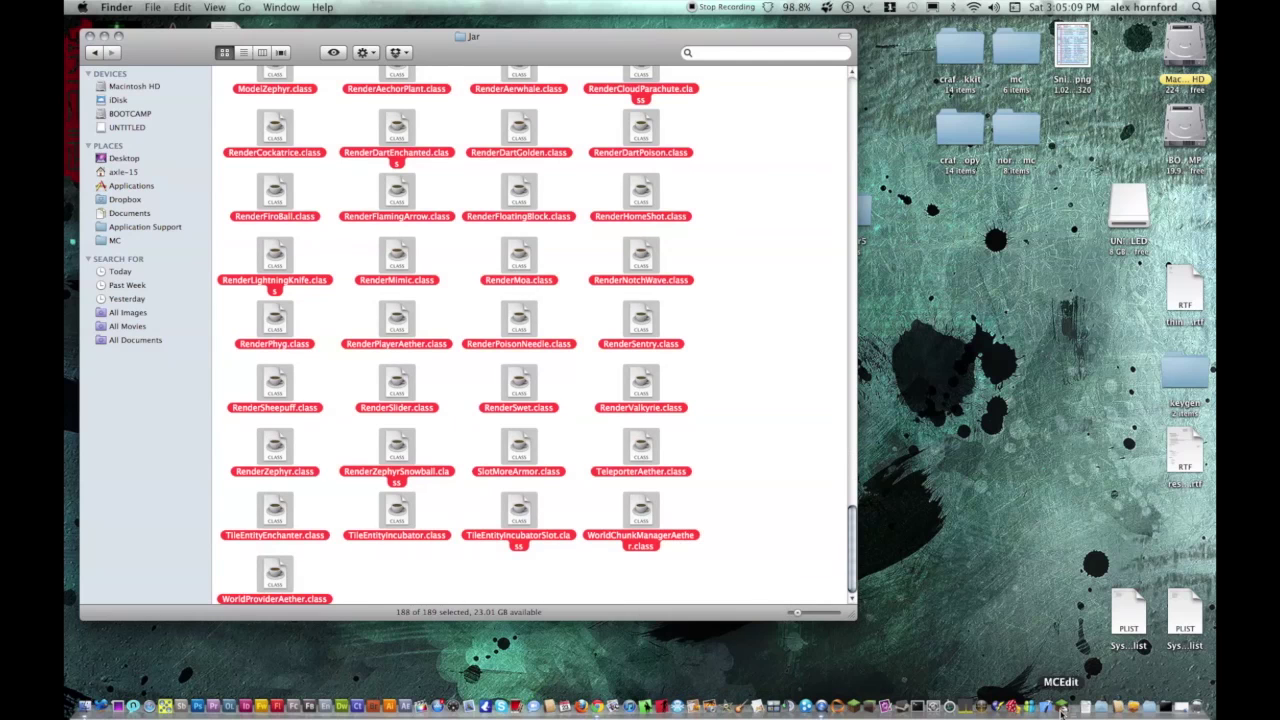
Paste the class files into minecraft.jar, growing it to 913 items, and open the mod's armor folder.
left_click(1181, 709)
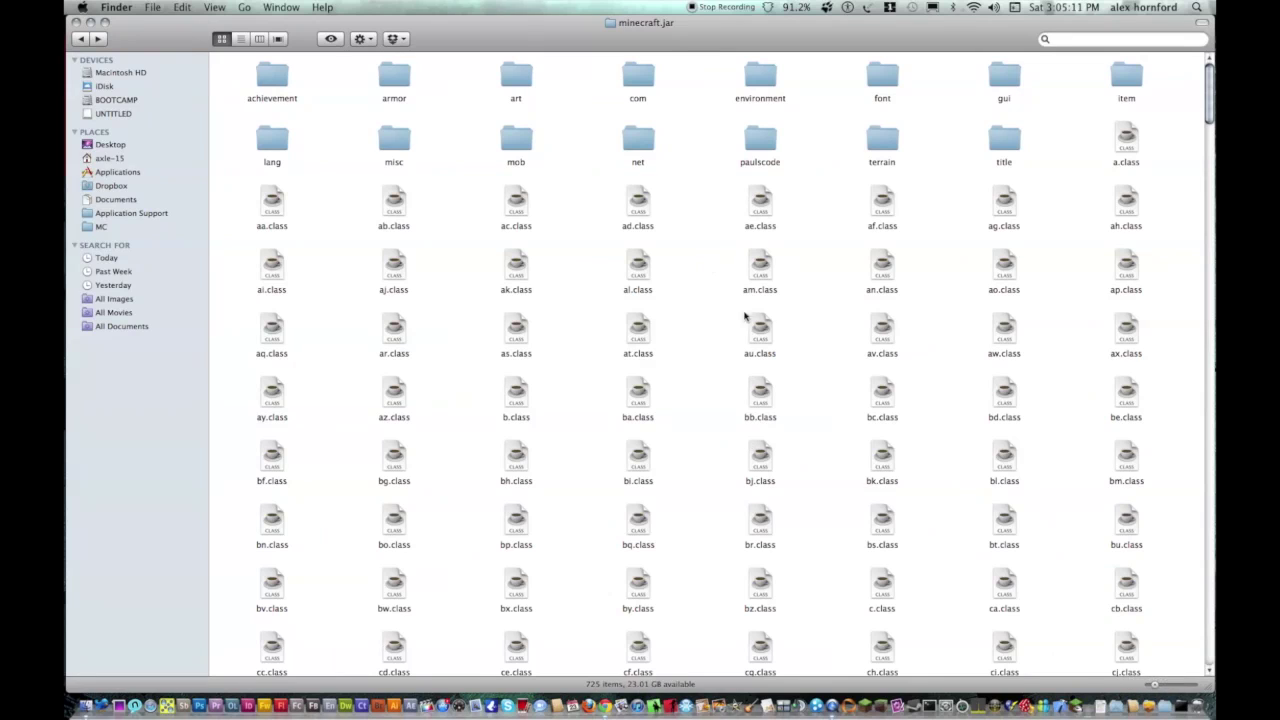
right_click(698, 234)
left_click(712, 279)
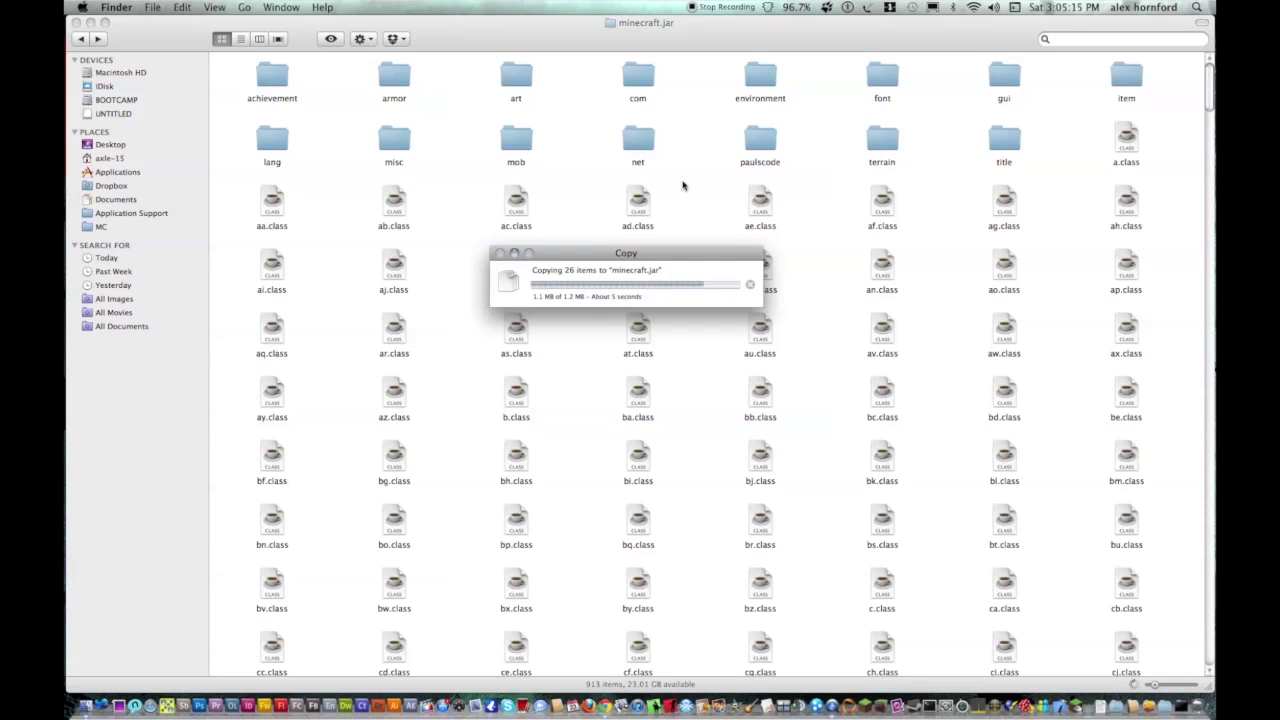
key("F9")
left_click(609, 466)
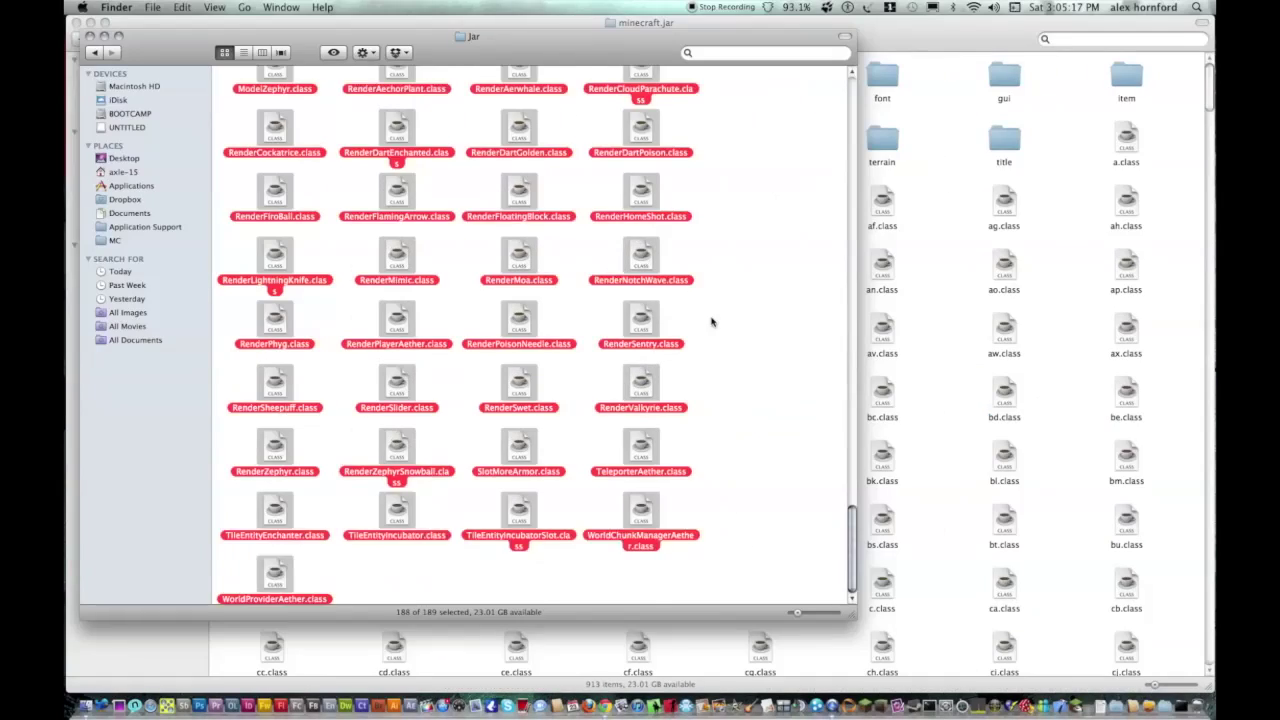
key("super+BackSpace")
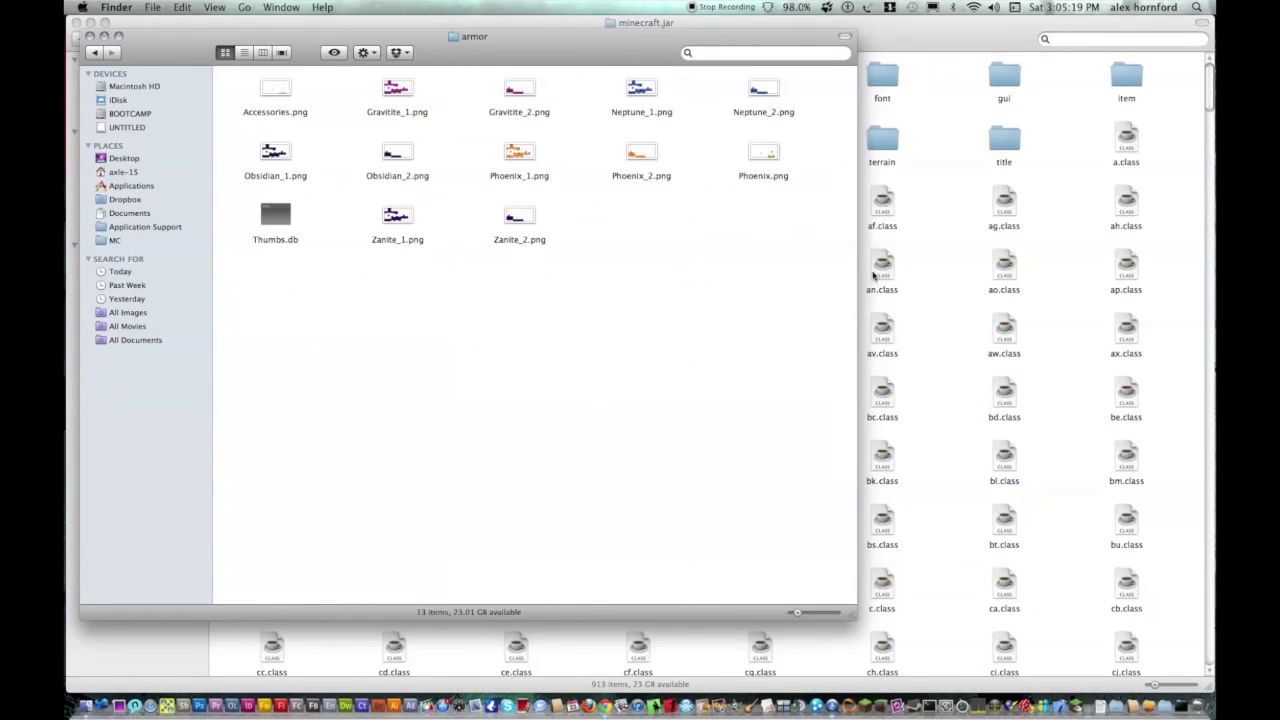
left_click(951, 222)
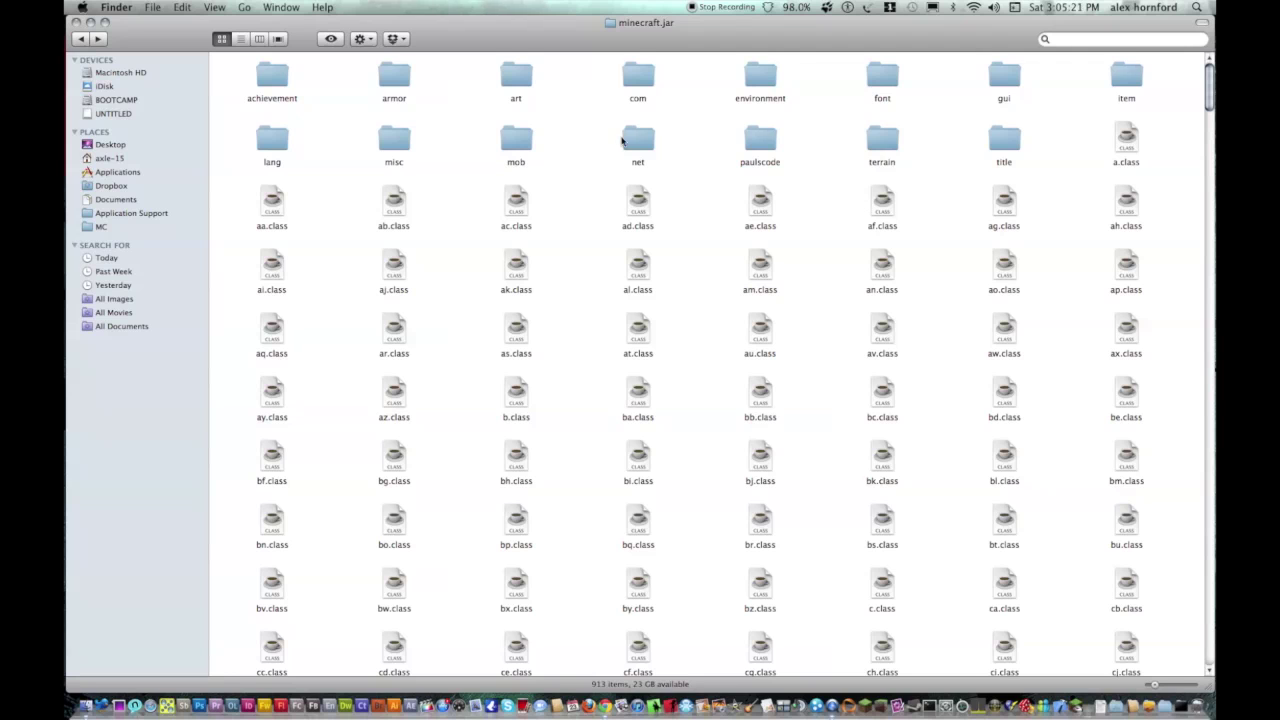
Open minecraft.jar's armor folder, then select and copy all 13 Aether armor files.
double_click(390, 77)
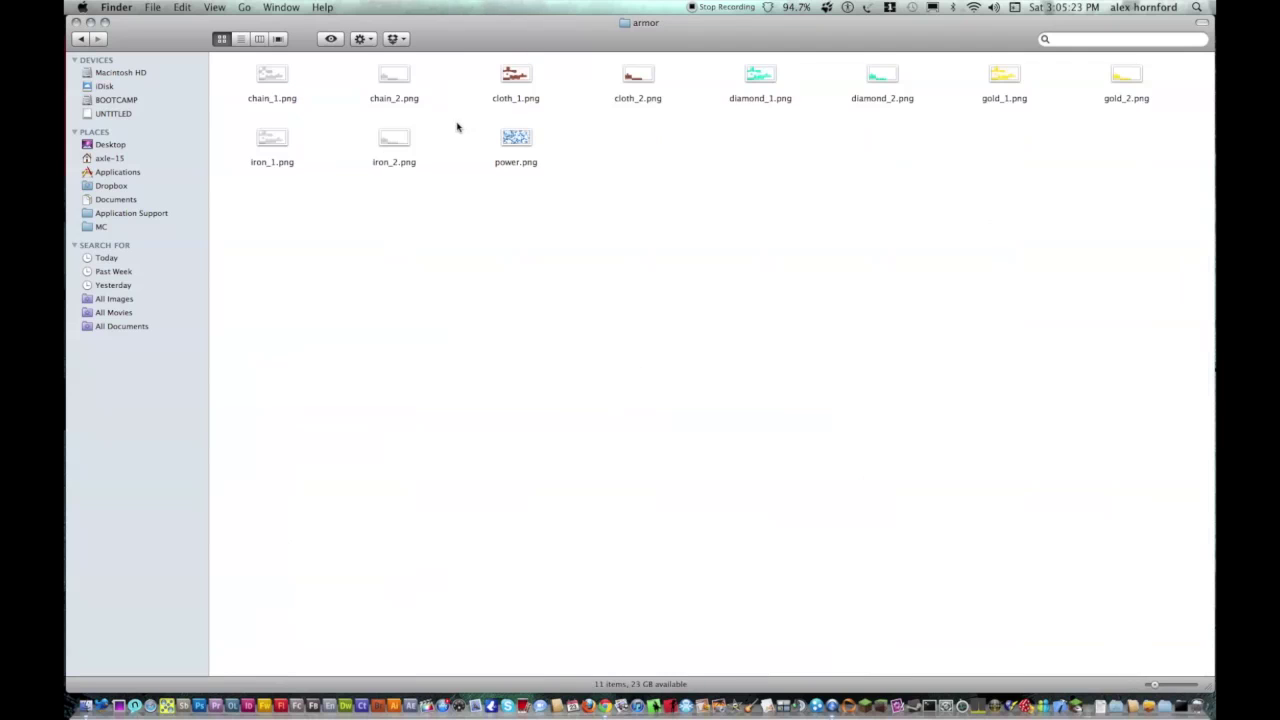
key("F9")
left_click(565, 415)
left_click_drag(662, 285, 320, 120)
left_click(262, 92)
left_click_drag(236, 70, 840, 330)
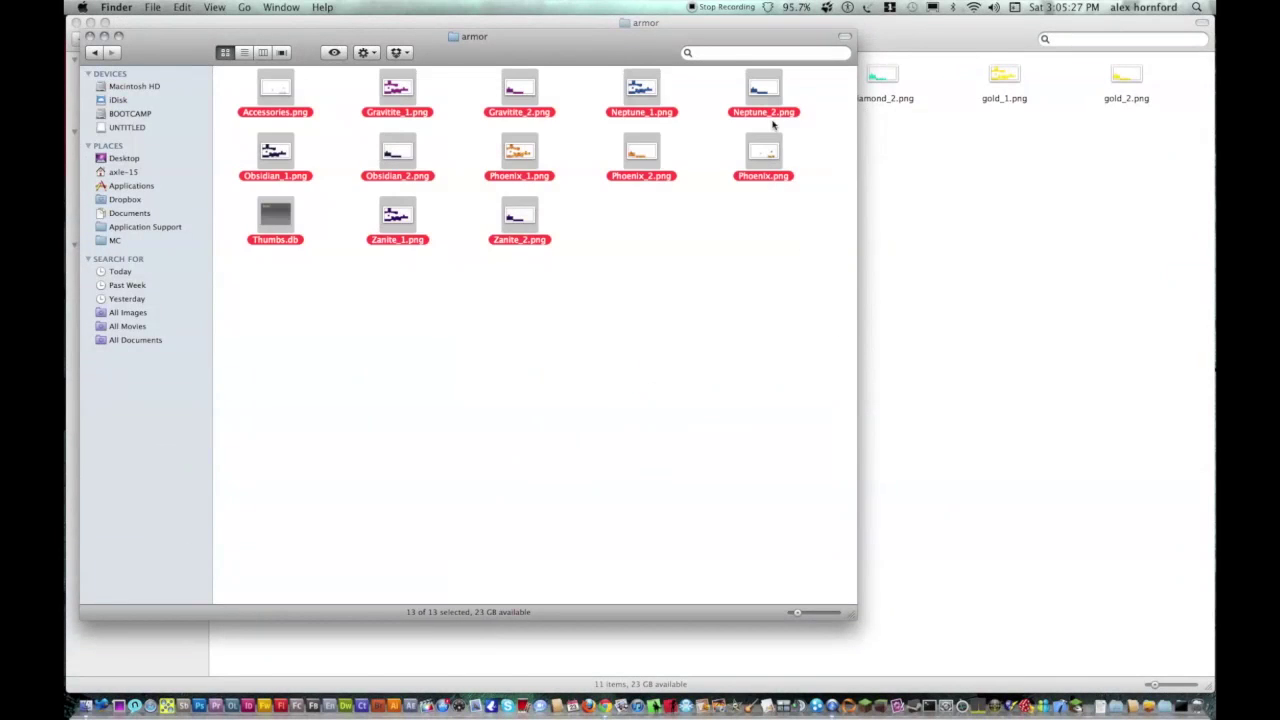
right_click(646, 97)
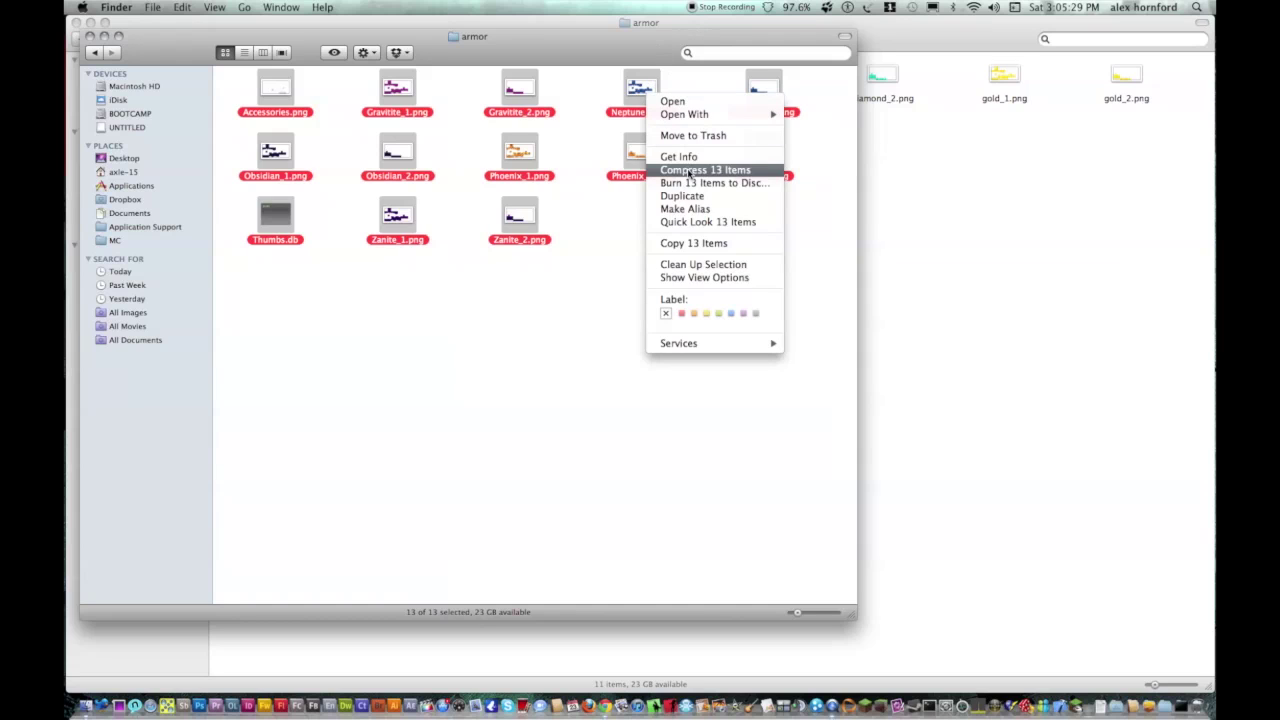
left_click(675, 243)
Paste the 13 armor images into minecraft.jar's armor folder, bringing it to 24 items.
right_click(903, 150)
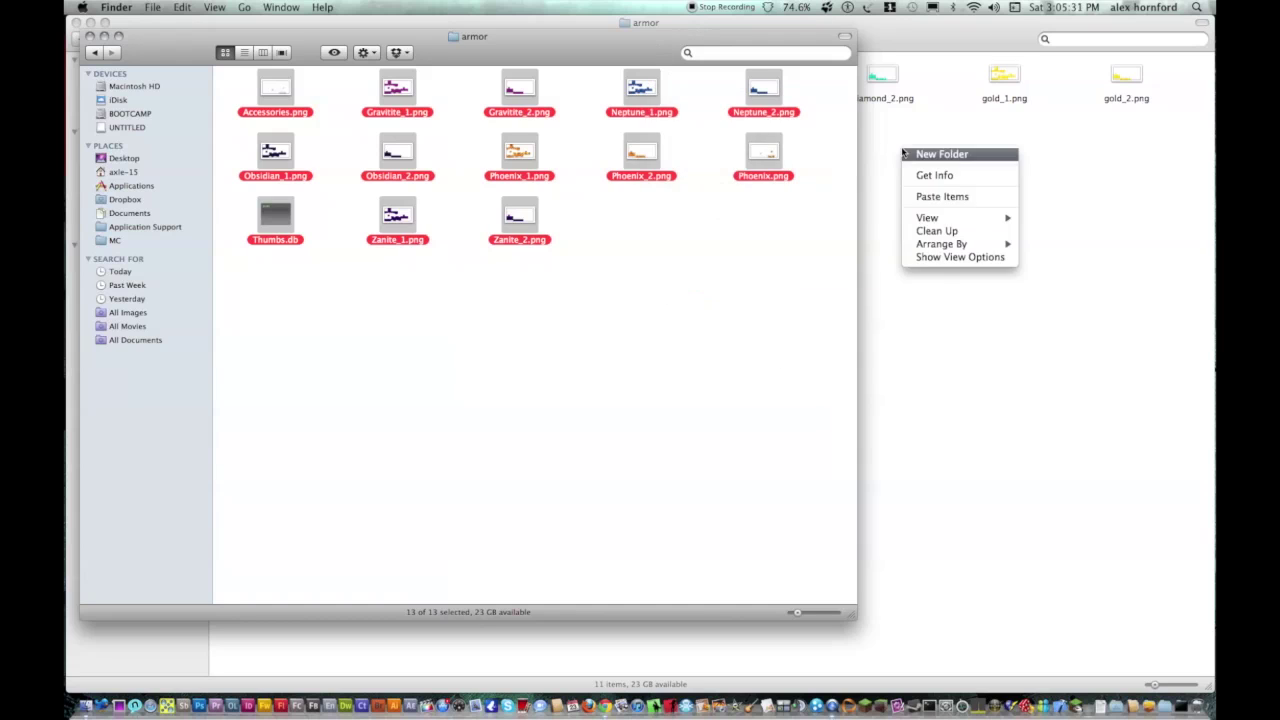
left_click(933, 197)
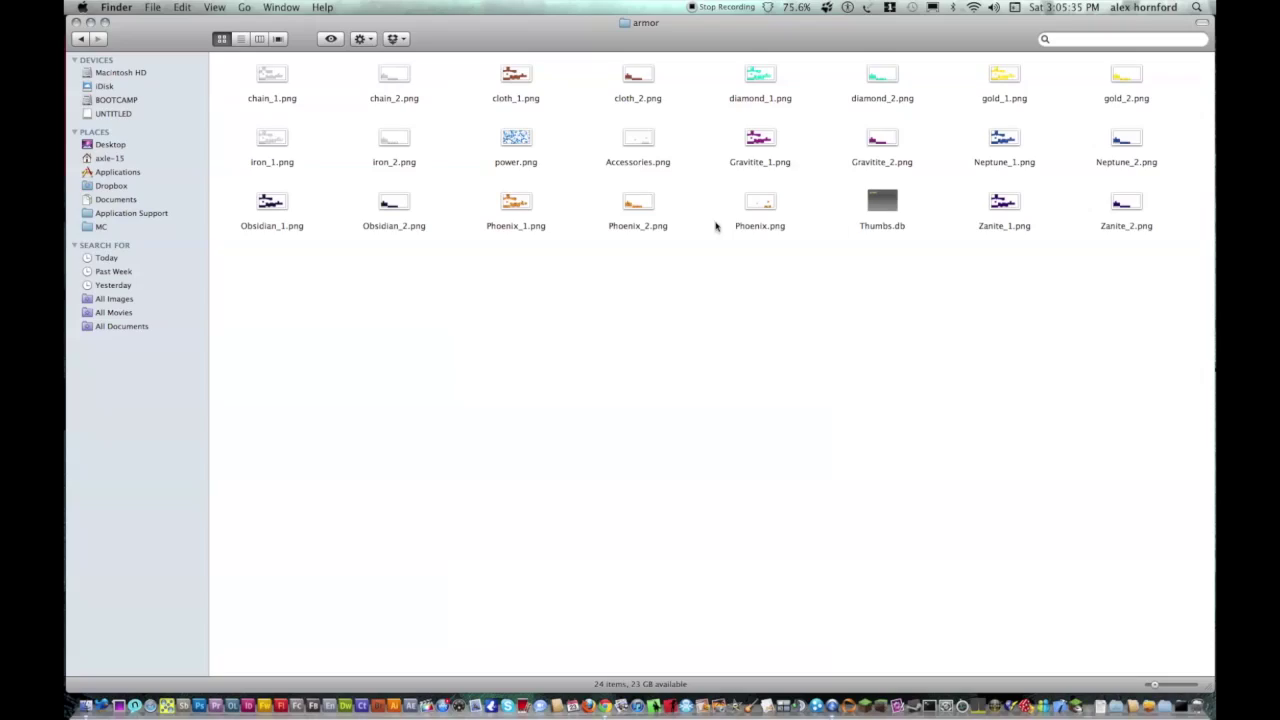
key("F10")
left_click(591, 171)
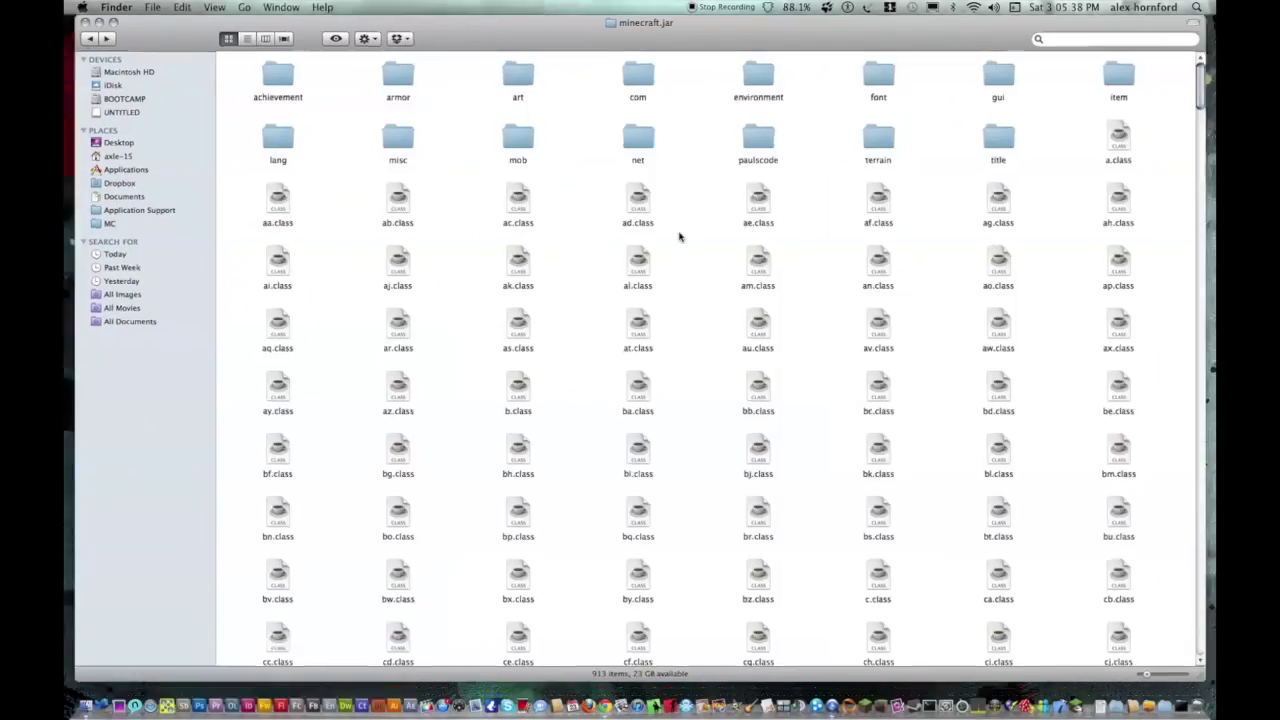
key("F10")
left_click(640, 520)
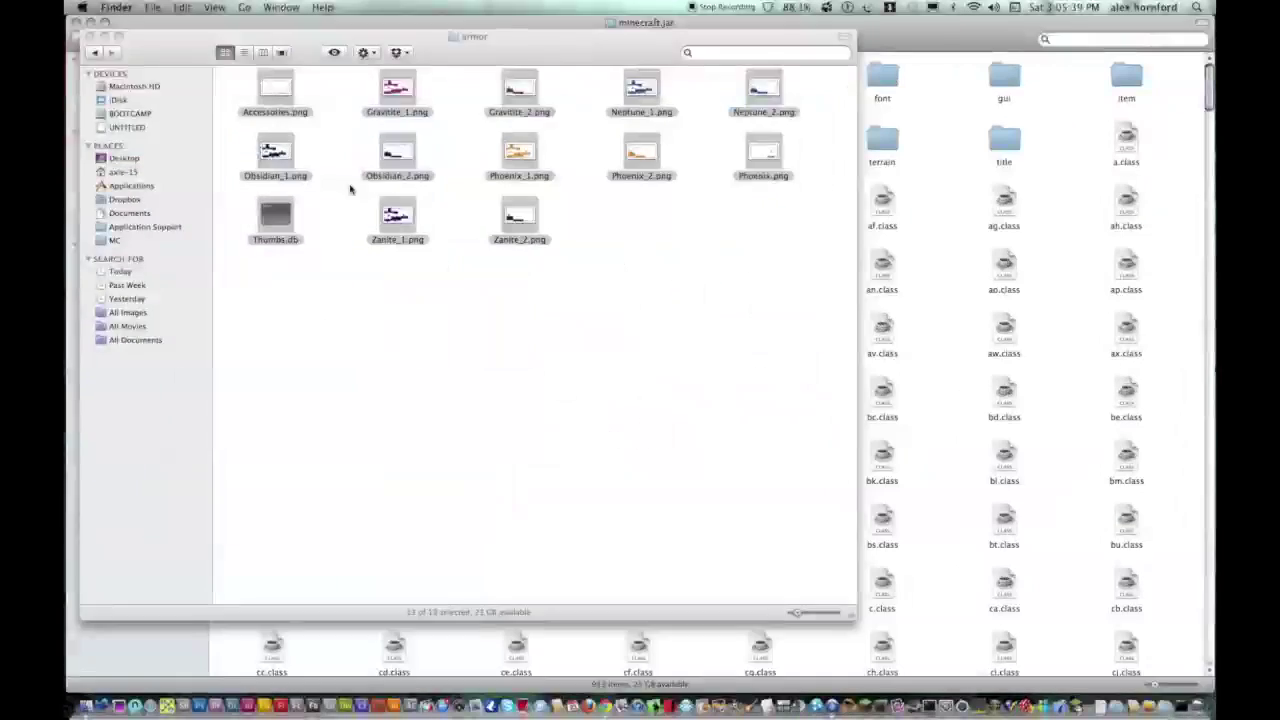
Go back to the Aether 1.7.3 v1.01 folder and open its Resources folder.
left_click(93, 53)
left_click(93, 53)
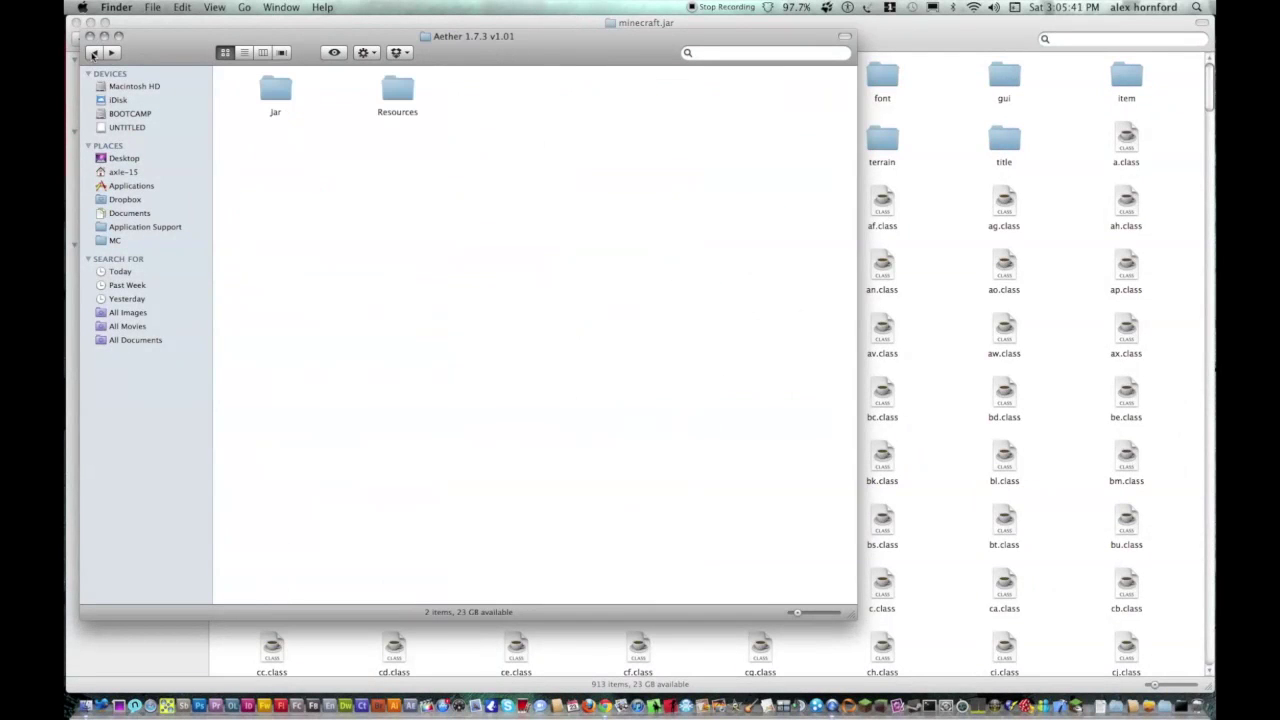
double_click(397, 90)
left_click(951, 257)
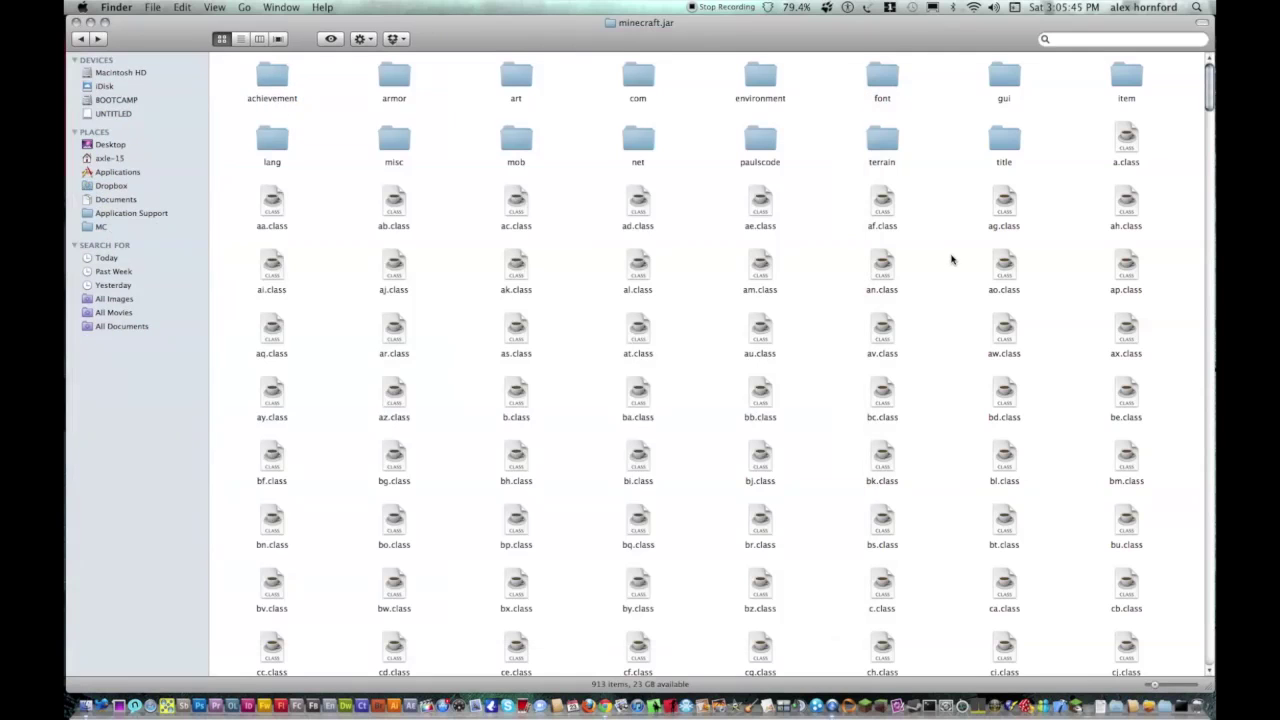
Go back from minecraft.jar to the minecraft folder and check that mods is empty.
left_click(82, 39)
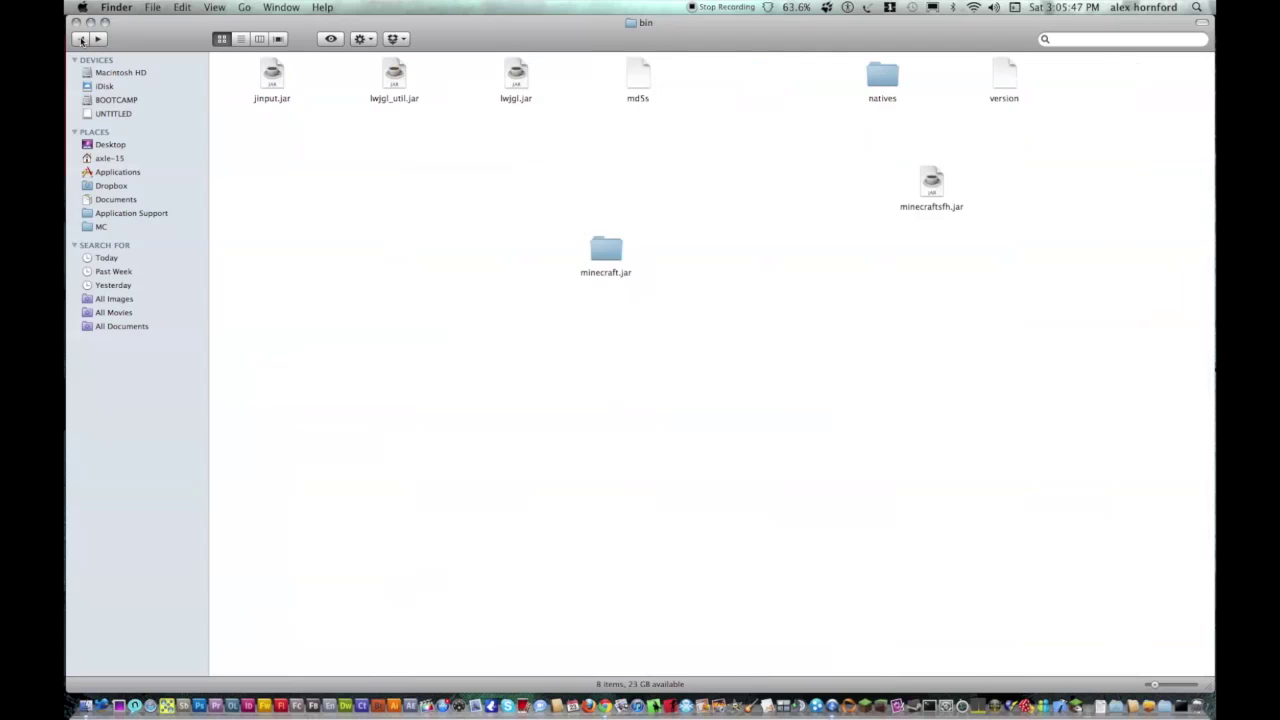
left_click(82, 39)
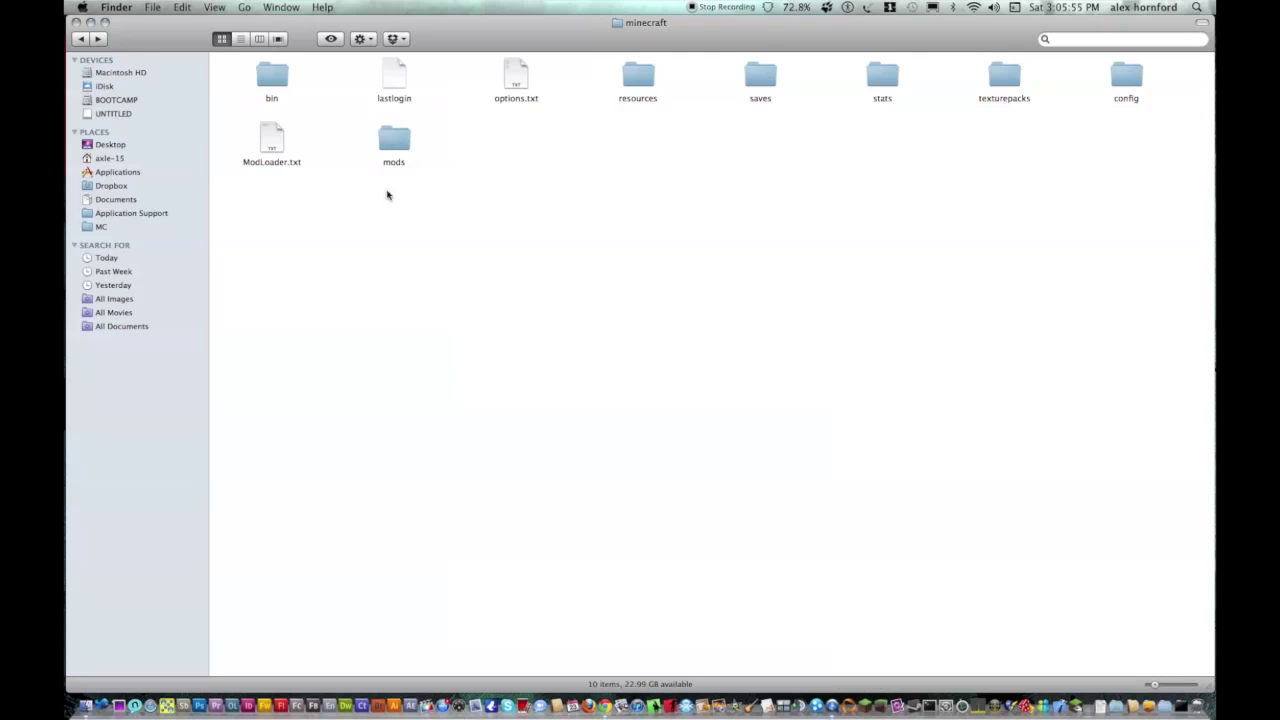
double_click(400, 143)
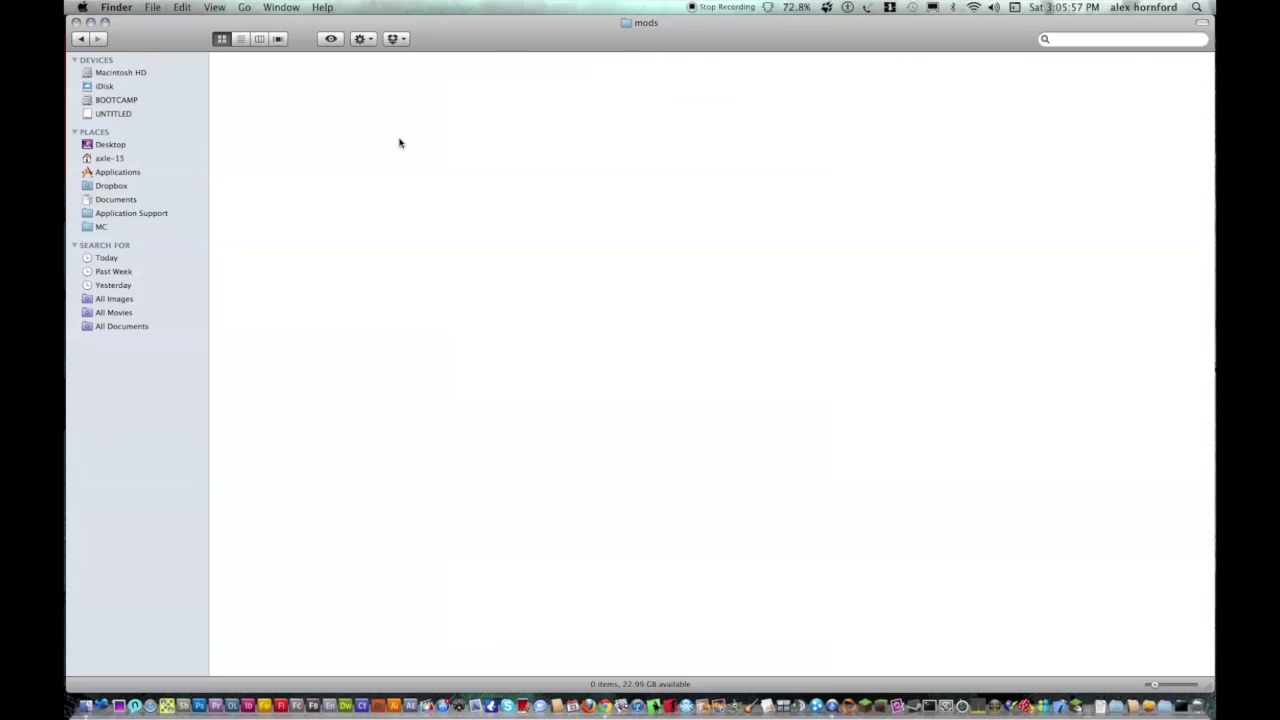
Open the mod folder inside Aether's Resources, close that window, and return to minecraft.
key("F10")
key("Down")
key("Return")
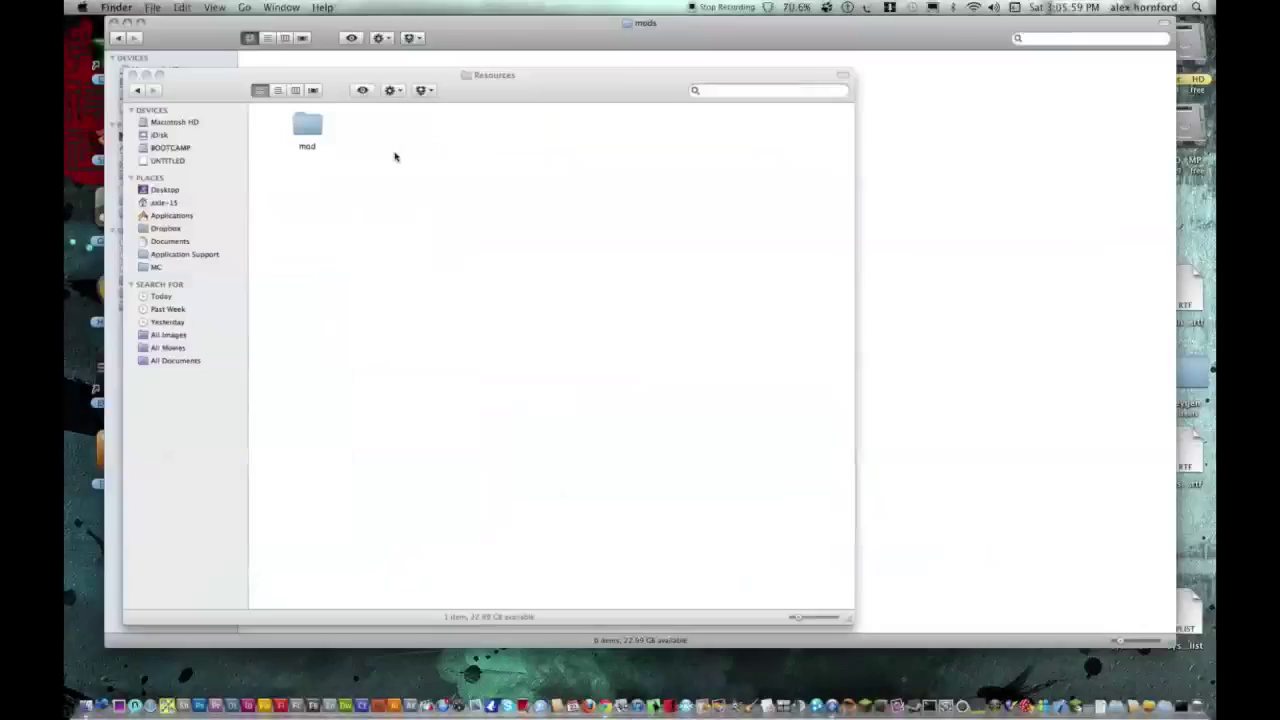
double_click(275, 92)
left_click_drag(301, 34, 611, 119)
left_click(81, 40)
left_click(81, 39)
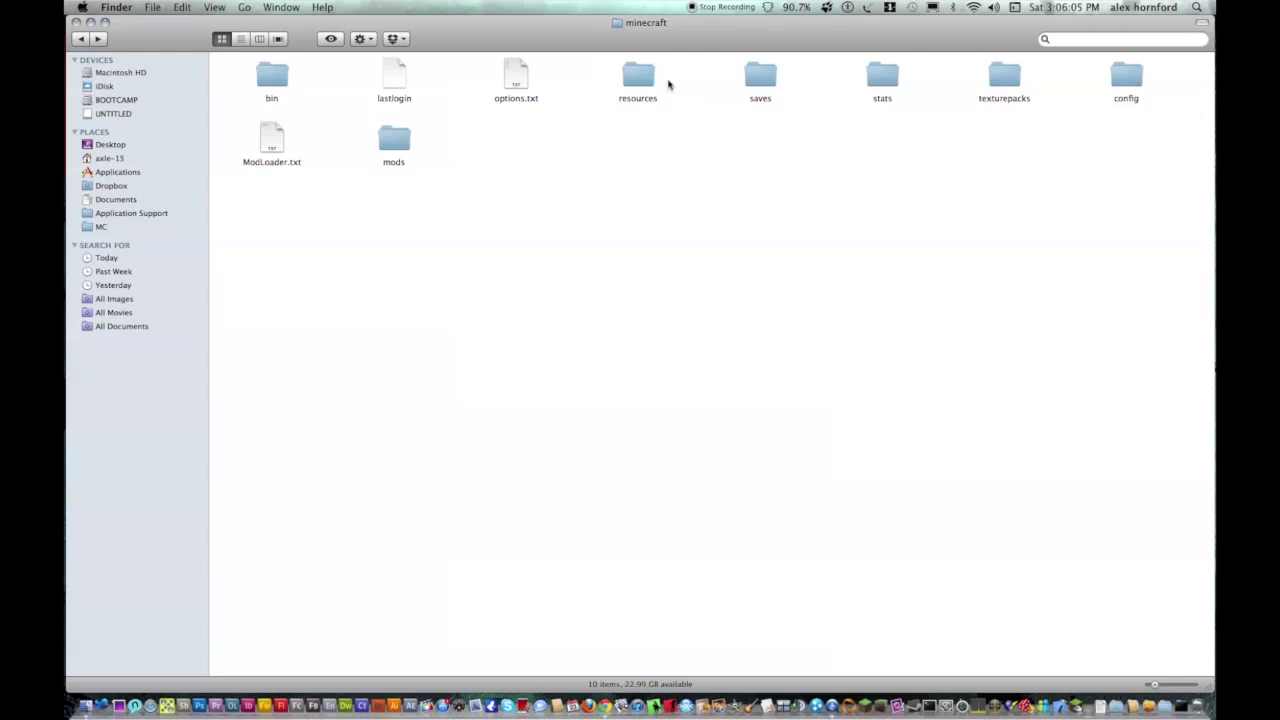
Open the game's resources folder and copy the Aether mod's six sound folders.
double_click(645, 79)
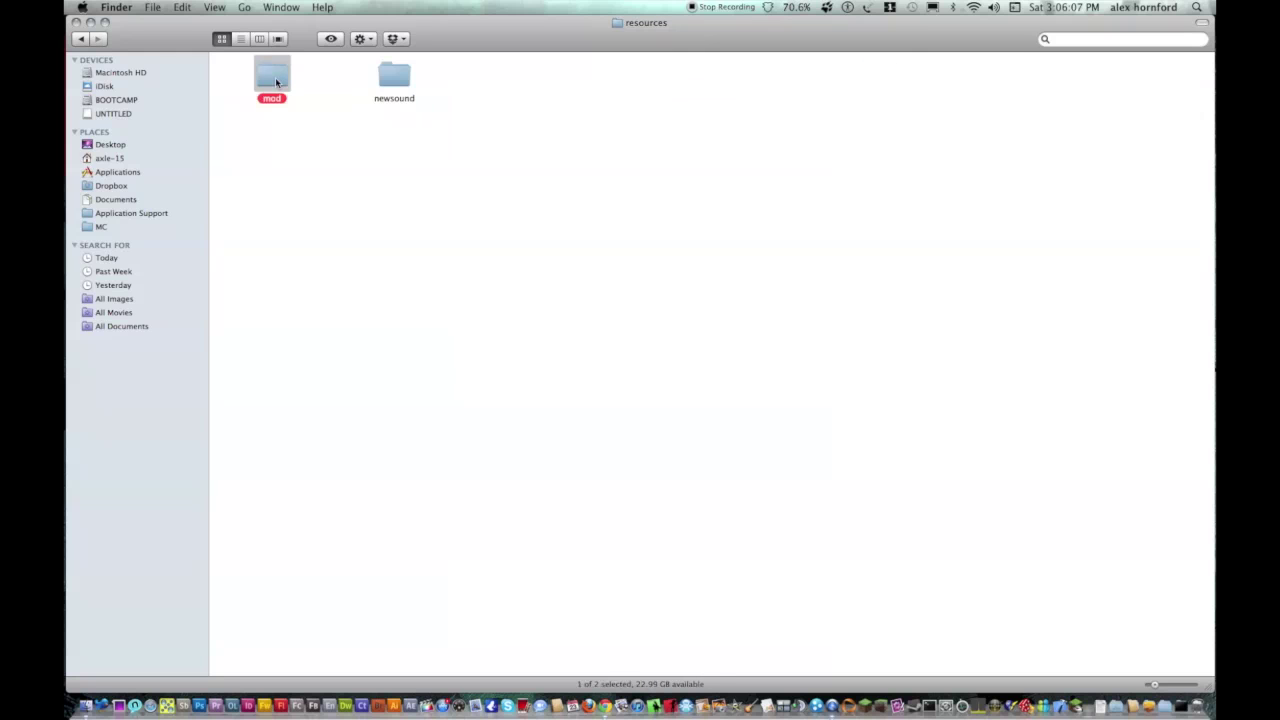
key("F10")
left_click(507, 240)
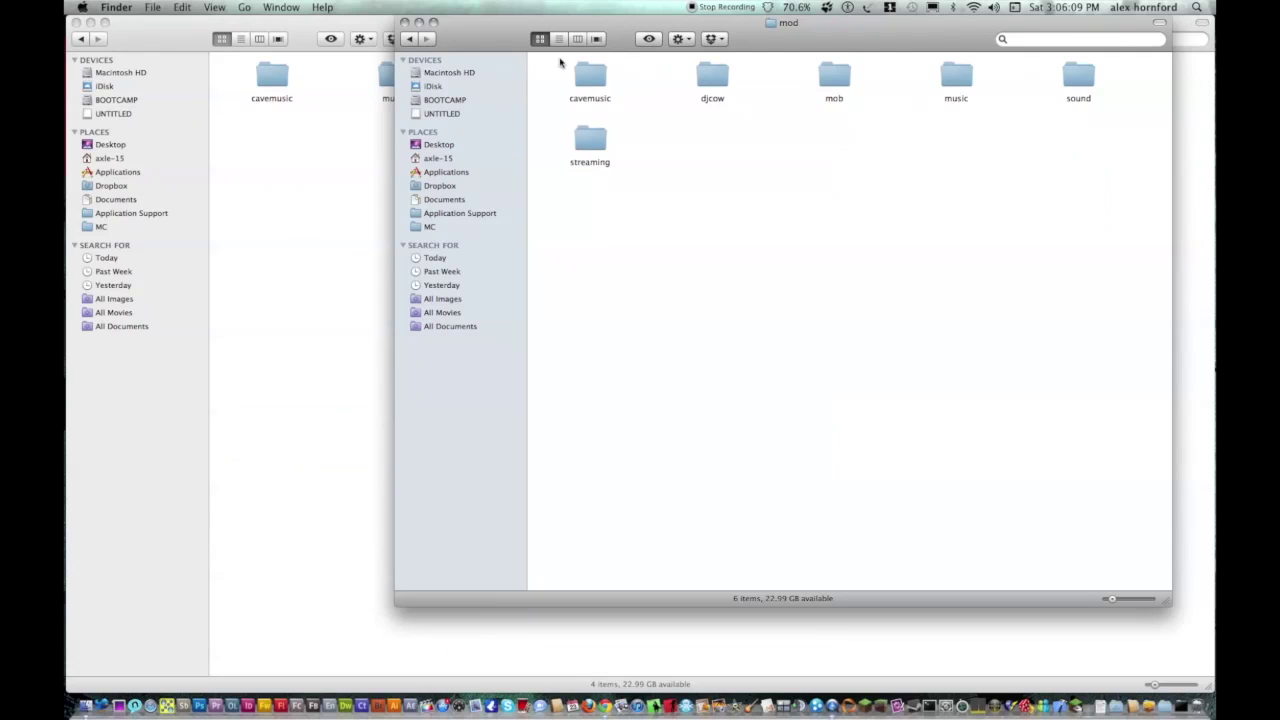
left_click_drag(573, 14, 453, 162)
left_click_drag(431, 220, 1026, 223)
right_click(959, 224)
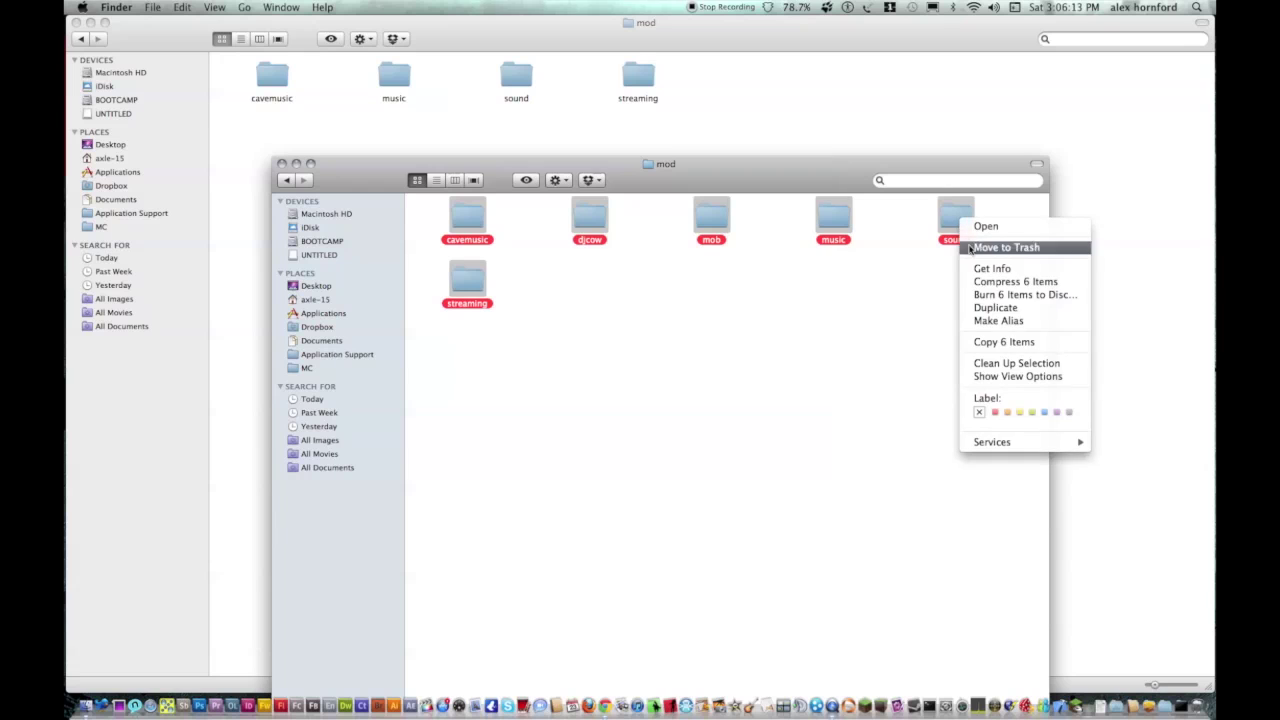
left_click(1004, 341)
Paste the six folders into the game's mod folder, replacing the existing ones.
right_click(800, 99)
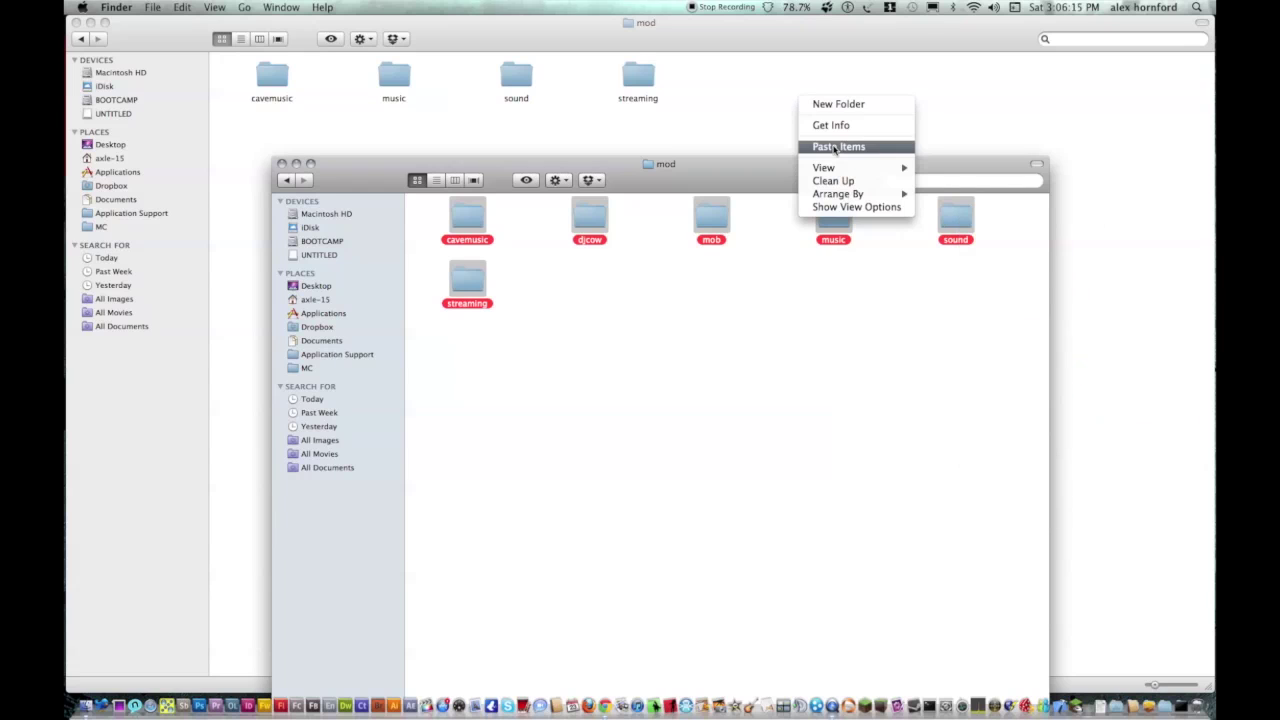
left_click(835, 148)
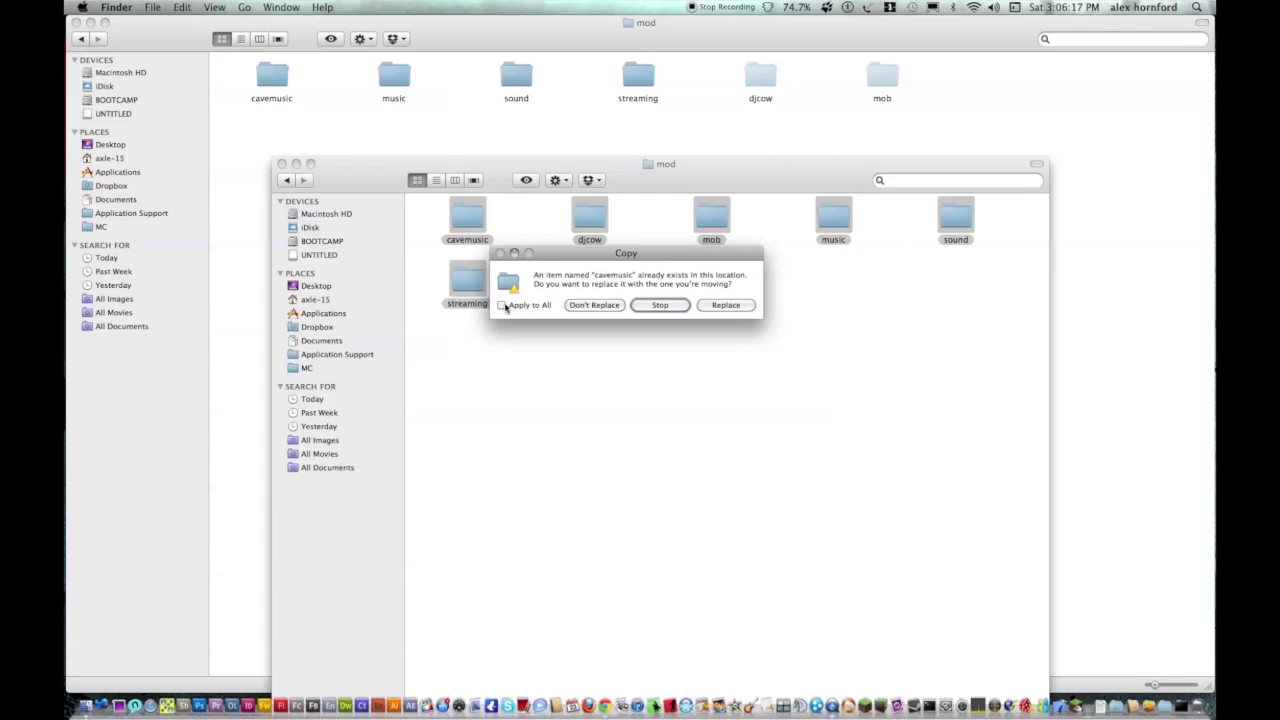
left_click(745, 308)
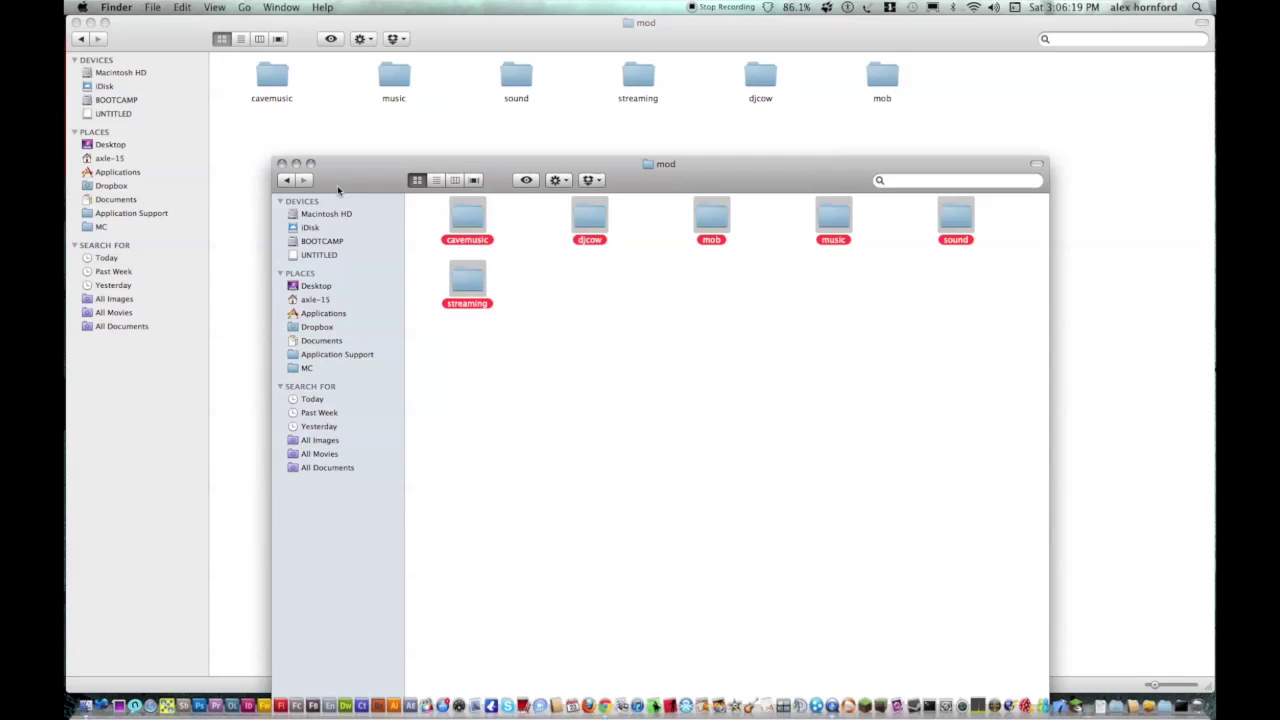
Close the second mod window and navigate back to the minecraft folder.
left_click(281, 163)
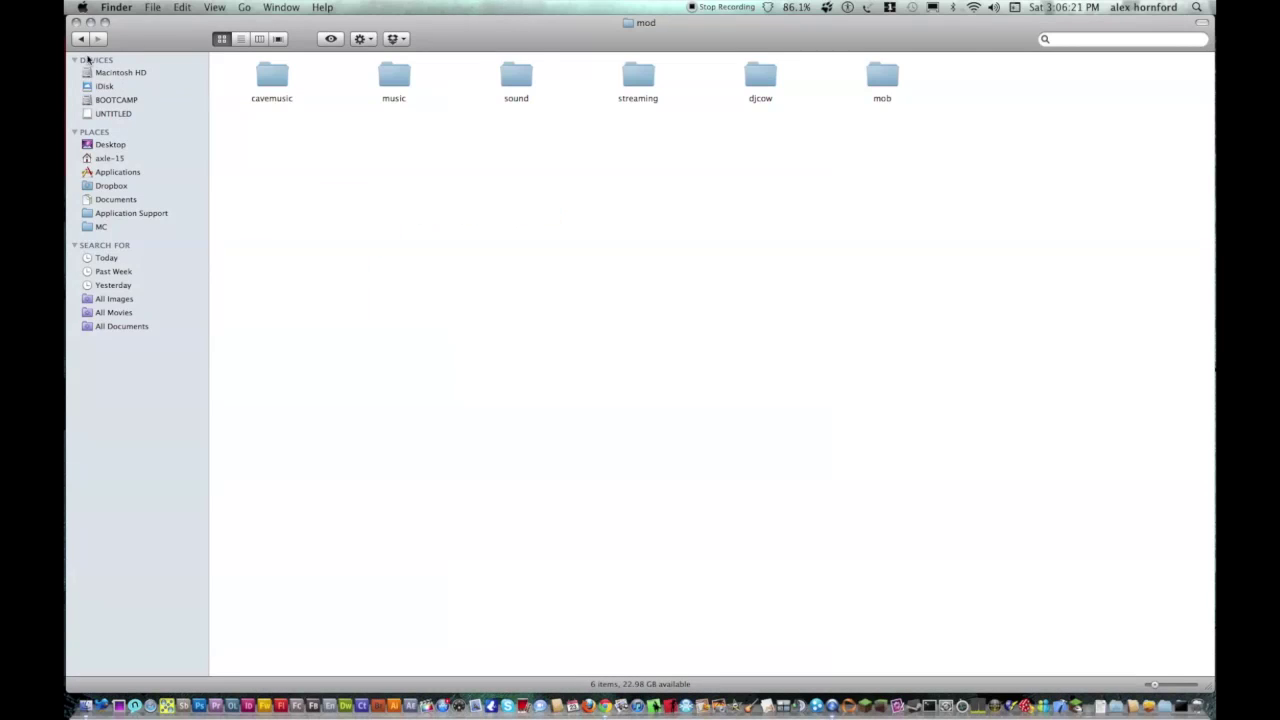
left_click(82, 40)
left_click(82, 40)
left_click(82, 40)
left_click(99, 40)
Close Finder, start Minecraft from the Dock and log in at the launcher.
left_click(75, 20)
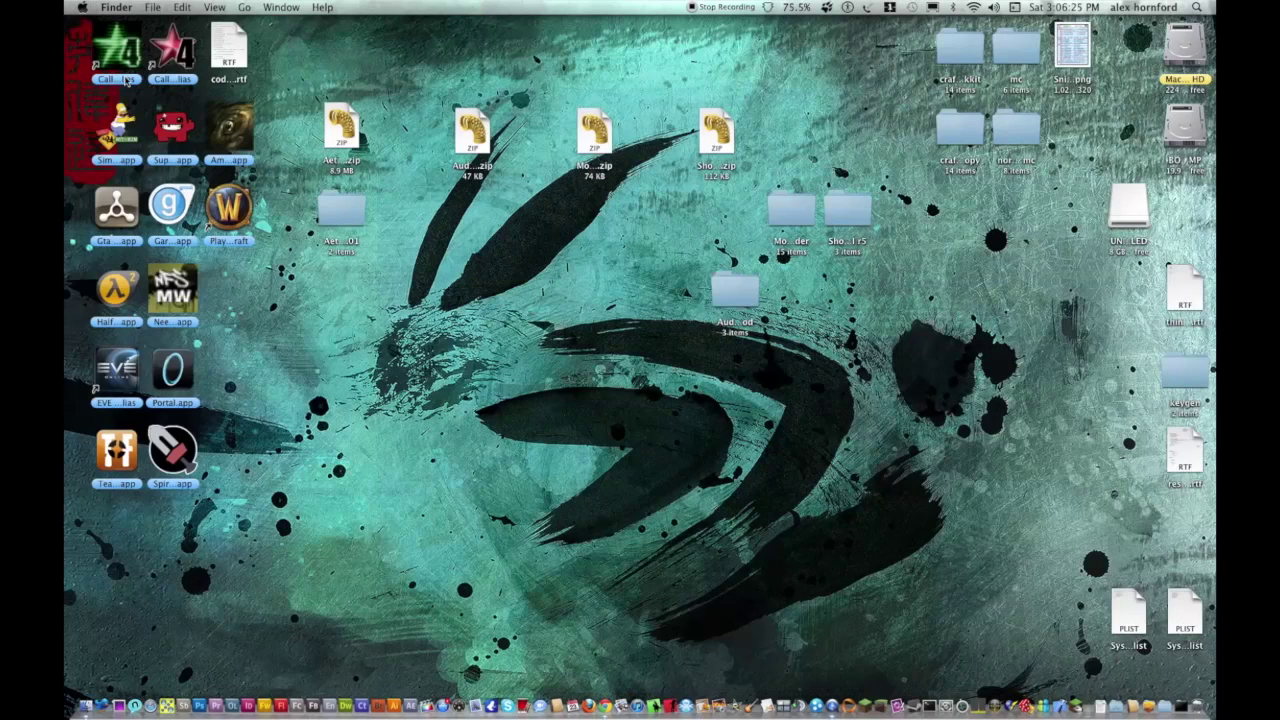
left_click(865, 706)
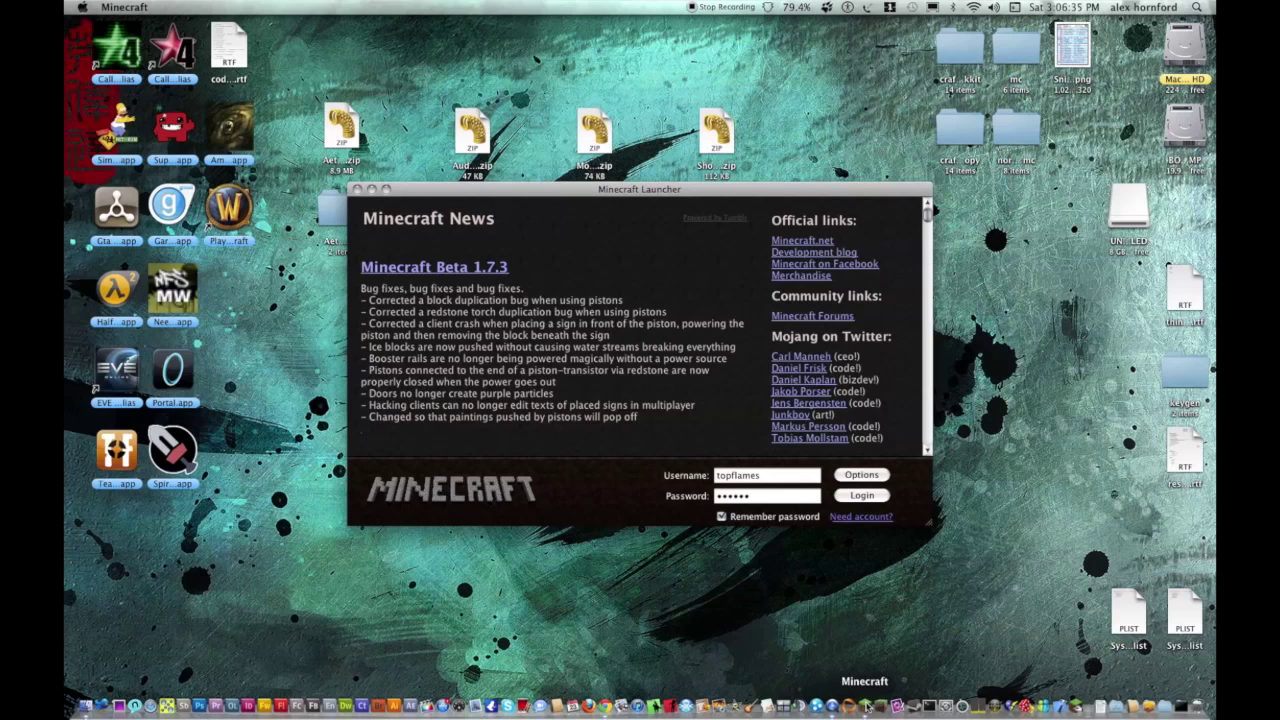
left_click(868, 498)
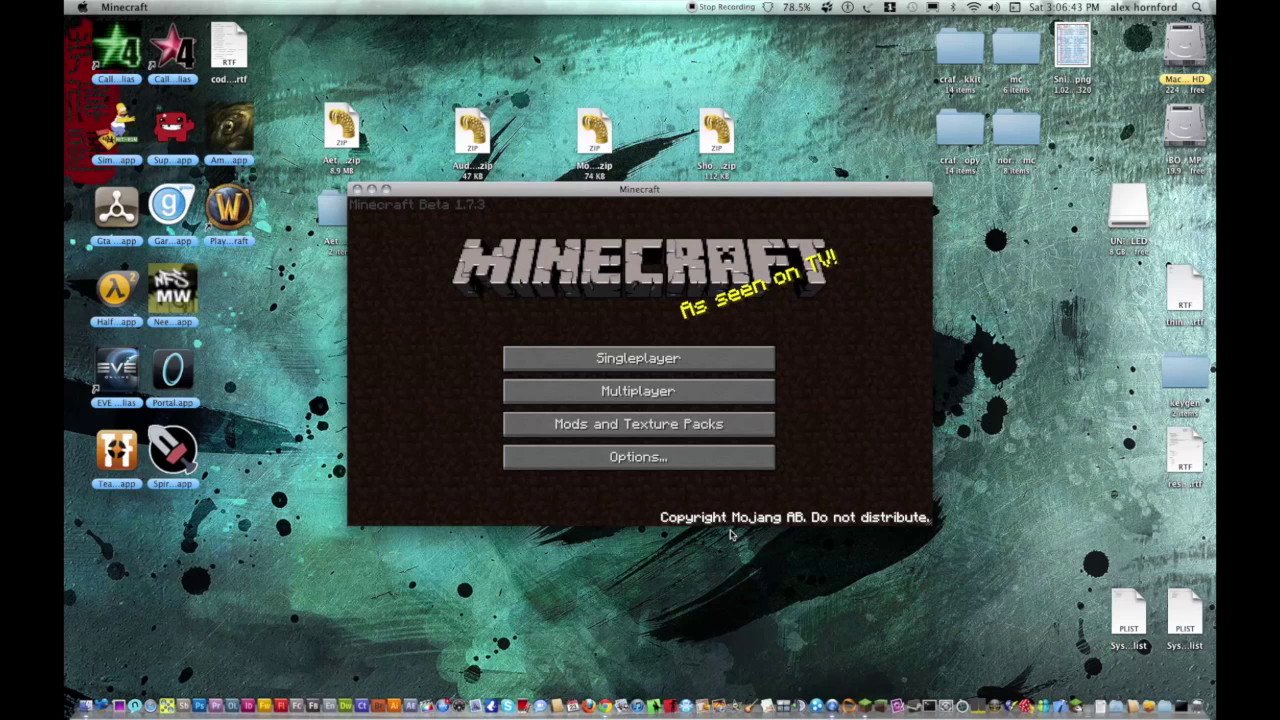
Create a singleplayer world named New World, then move and enlarge the game window to fill the screen.
left_click(605, 362)
left_click(655, 468)
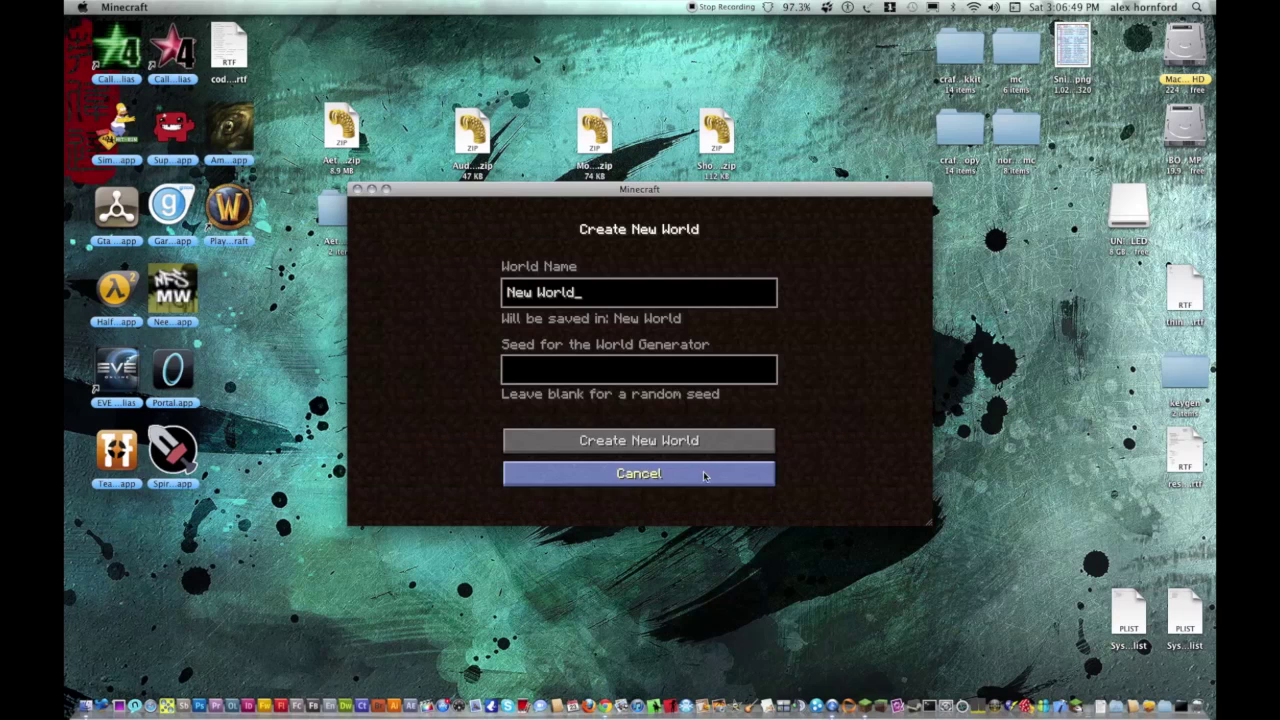
left_click(588, 446)
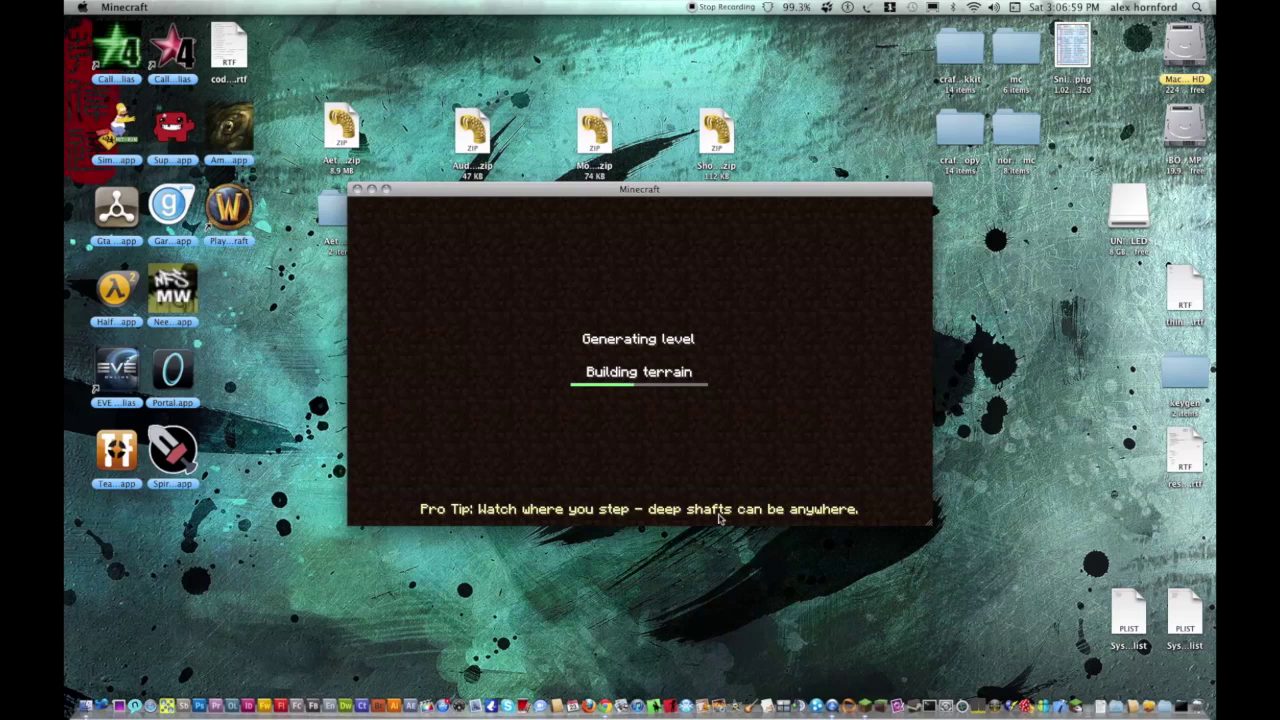
left_click_drag(396, 196, 118, 10)
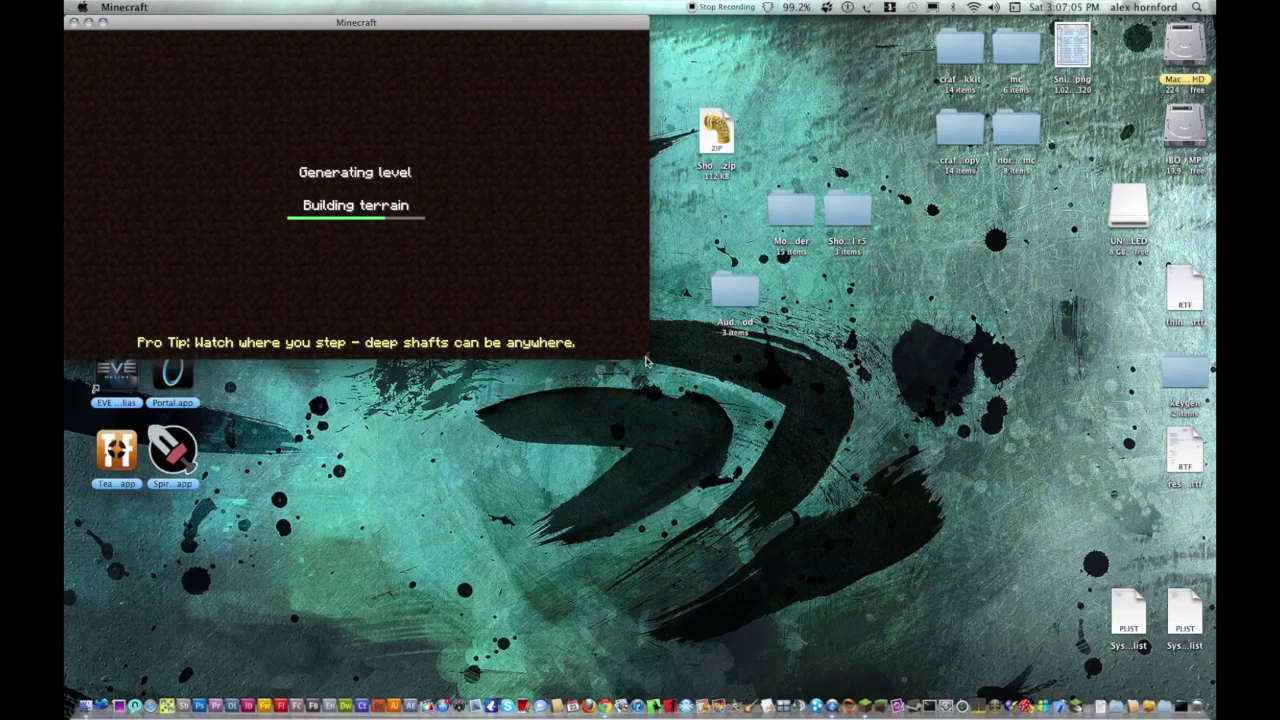
left_click_drag(1118, 572, 1213, 690)
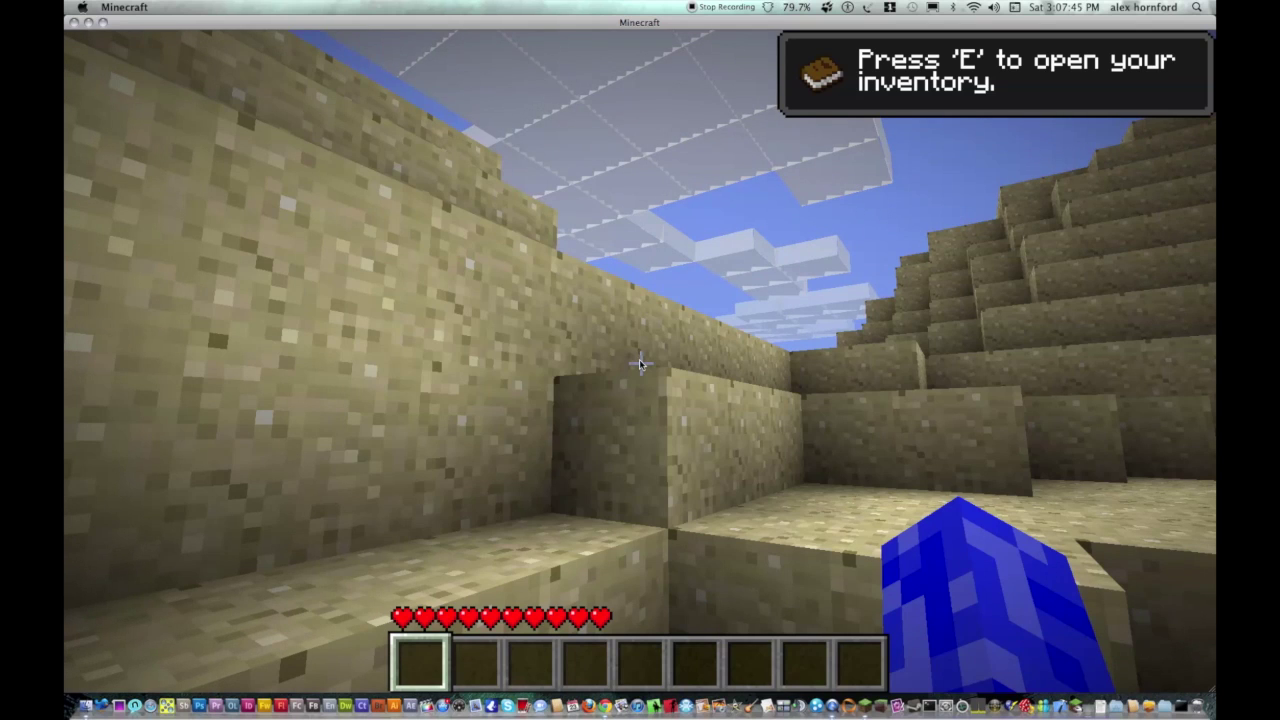
Set Peaceful difficulty, Fast graphics, smooth lighting off and Short render distance, then resume play.
key("Escape")
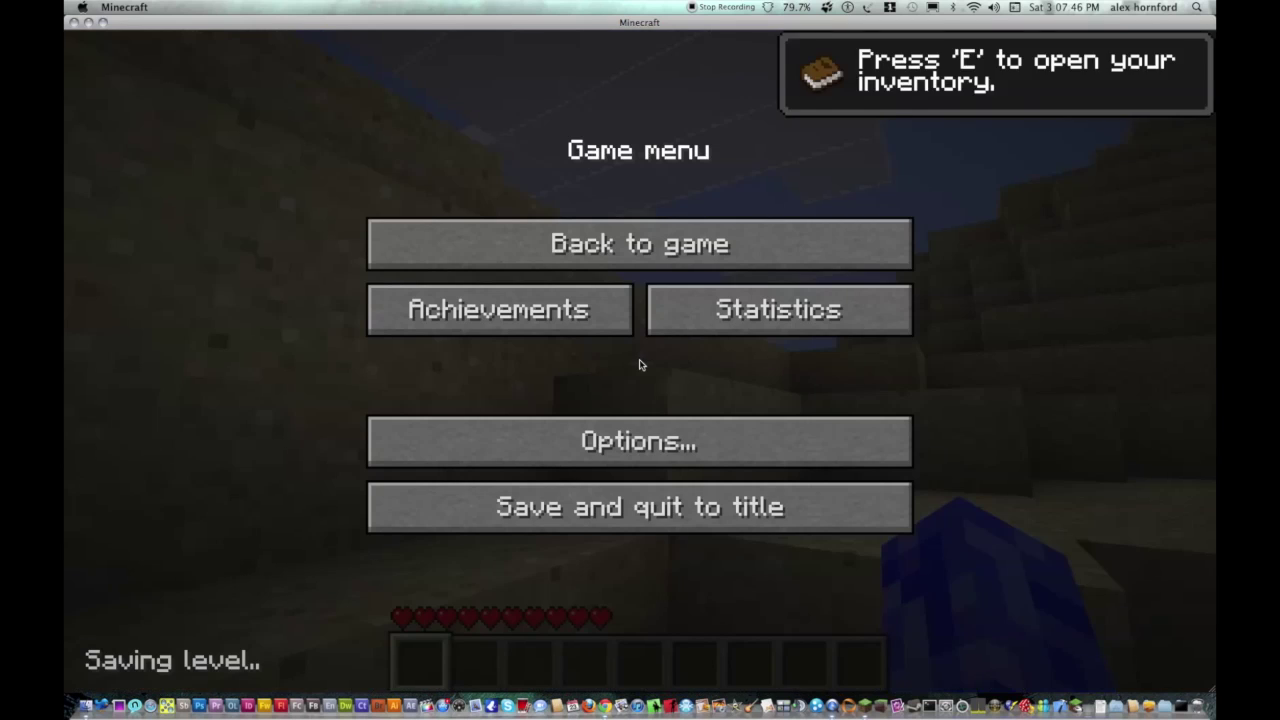
left_click(651, 444)
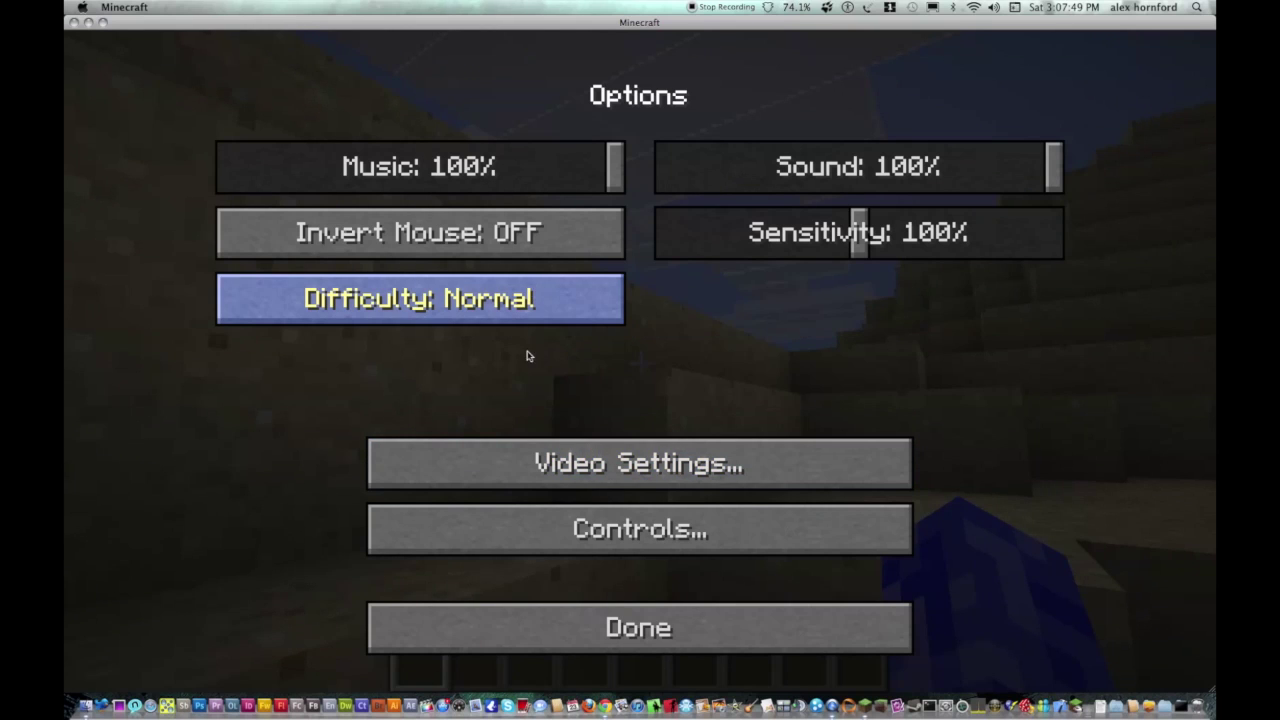
left_click(520, 300)
left_click(520, 300)
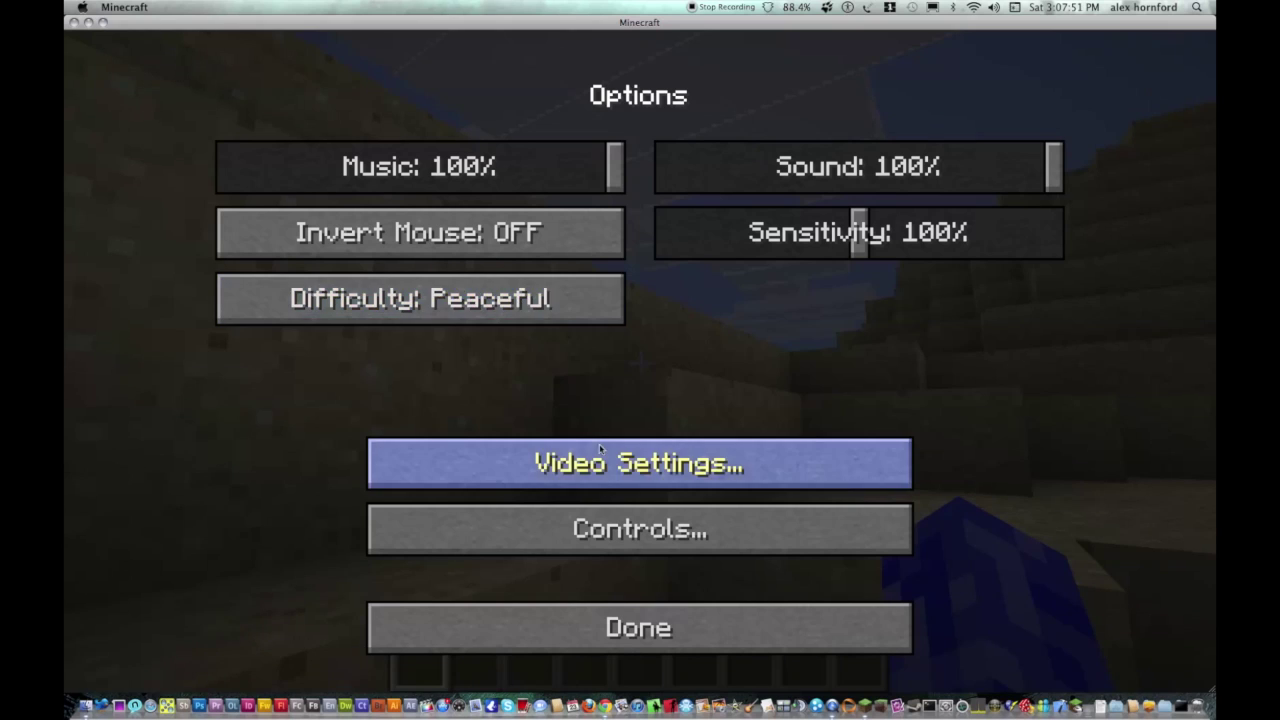
left_click(605, 462)
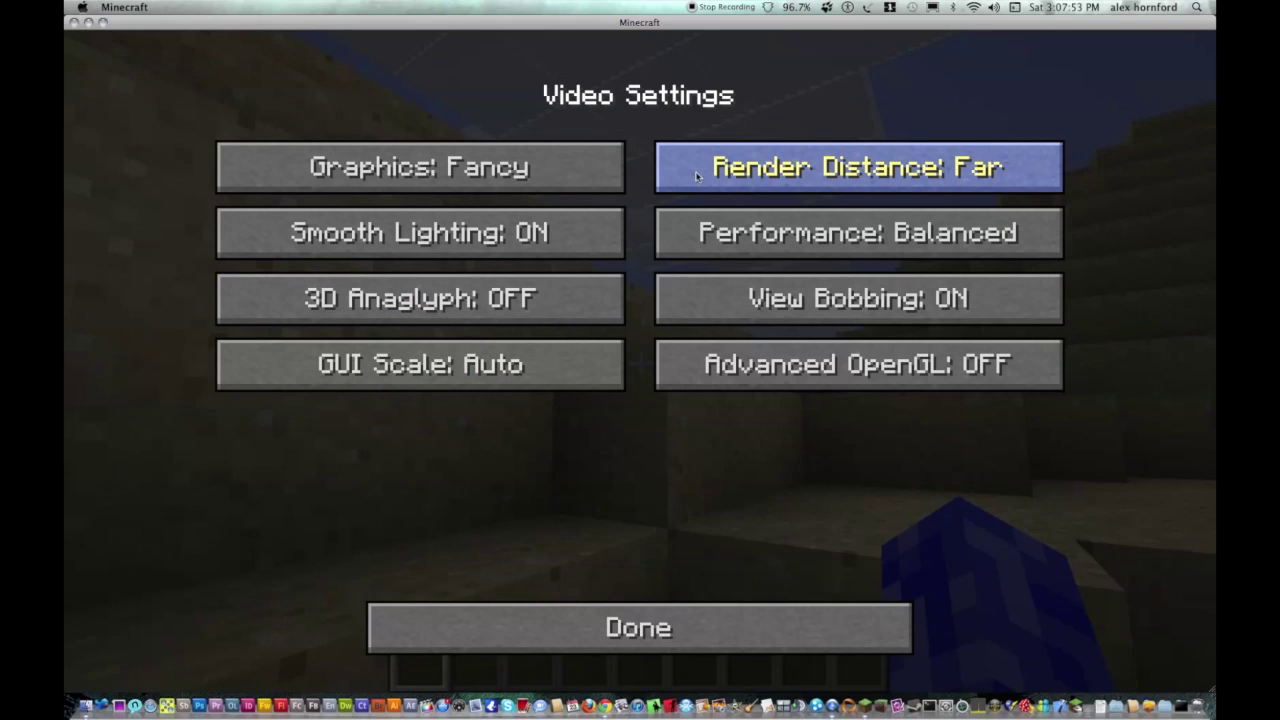
left_click(840, 170)
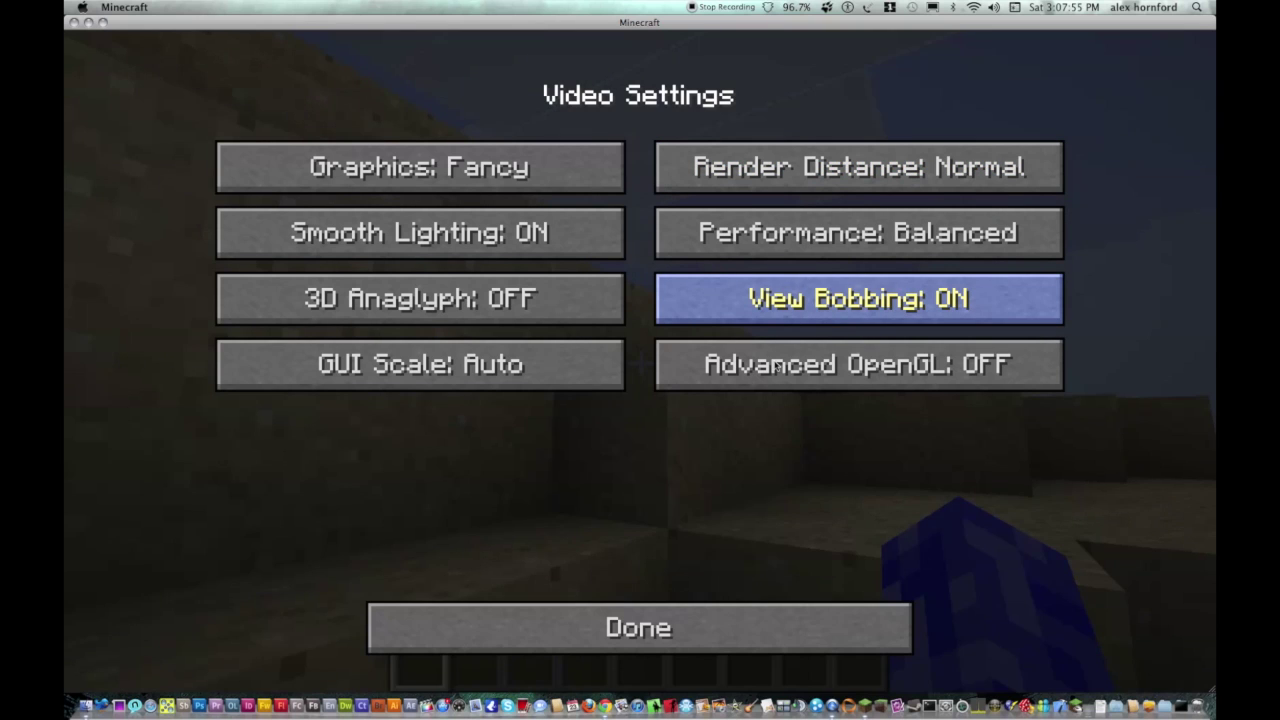
left_click(672, 636)
left_click(632, 622)
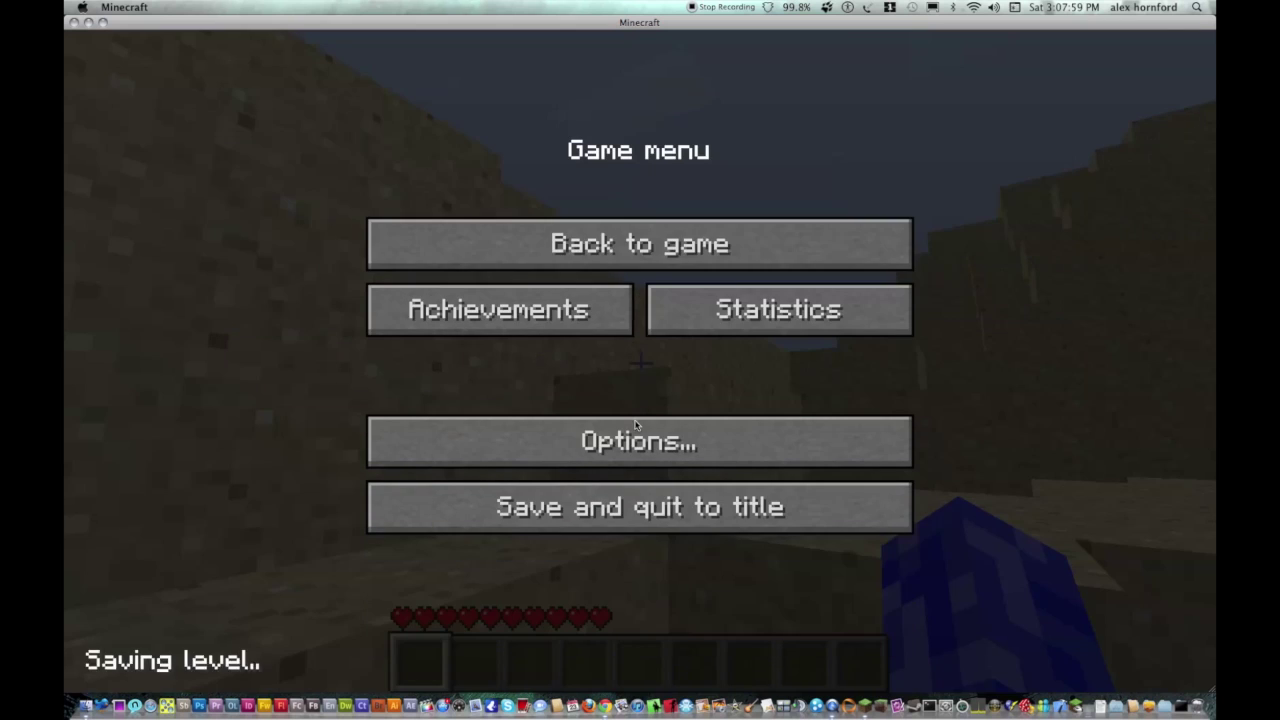
left_click(645, 248)
Walk and climb across the sand ledges, open and close the inventory for Taking Inventory, then pause.
key("w")
key("space")
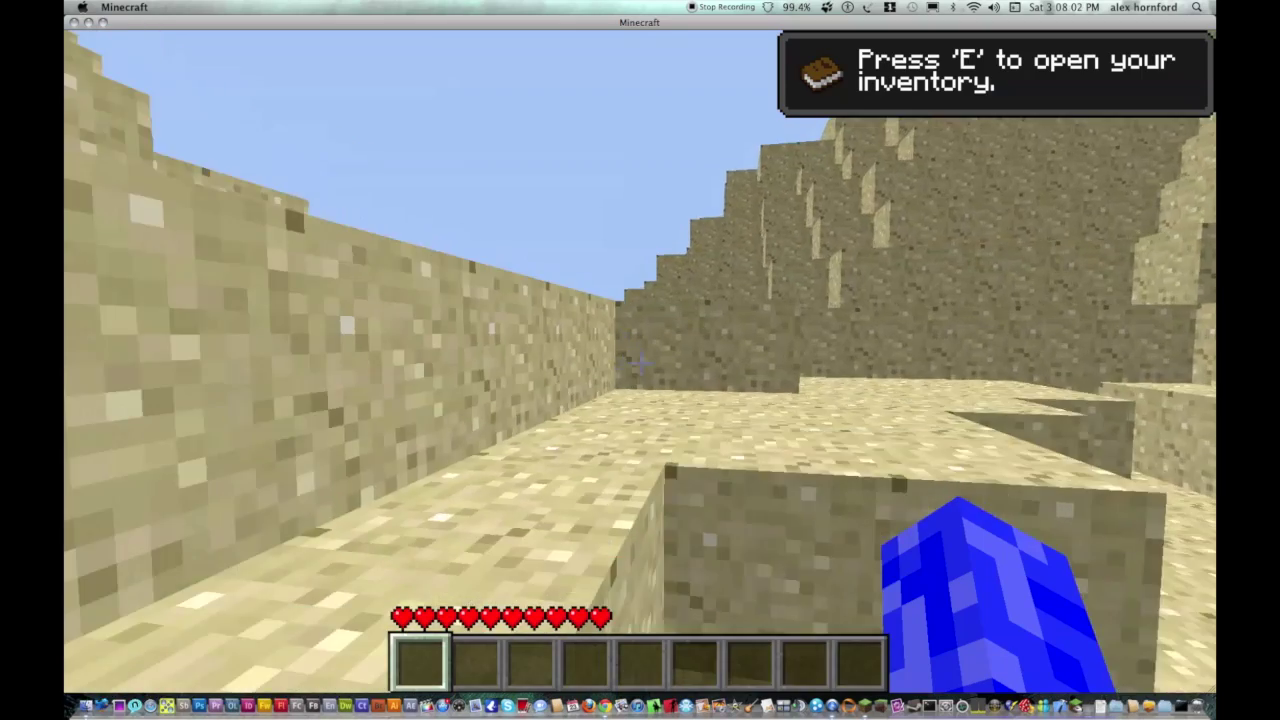
key("w")
key("space")
mouse_move(640, 363)
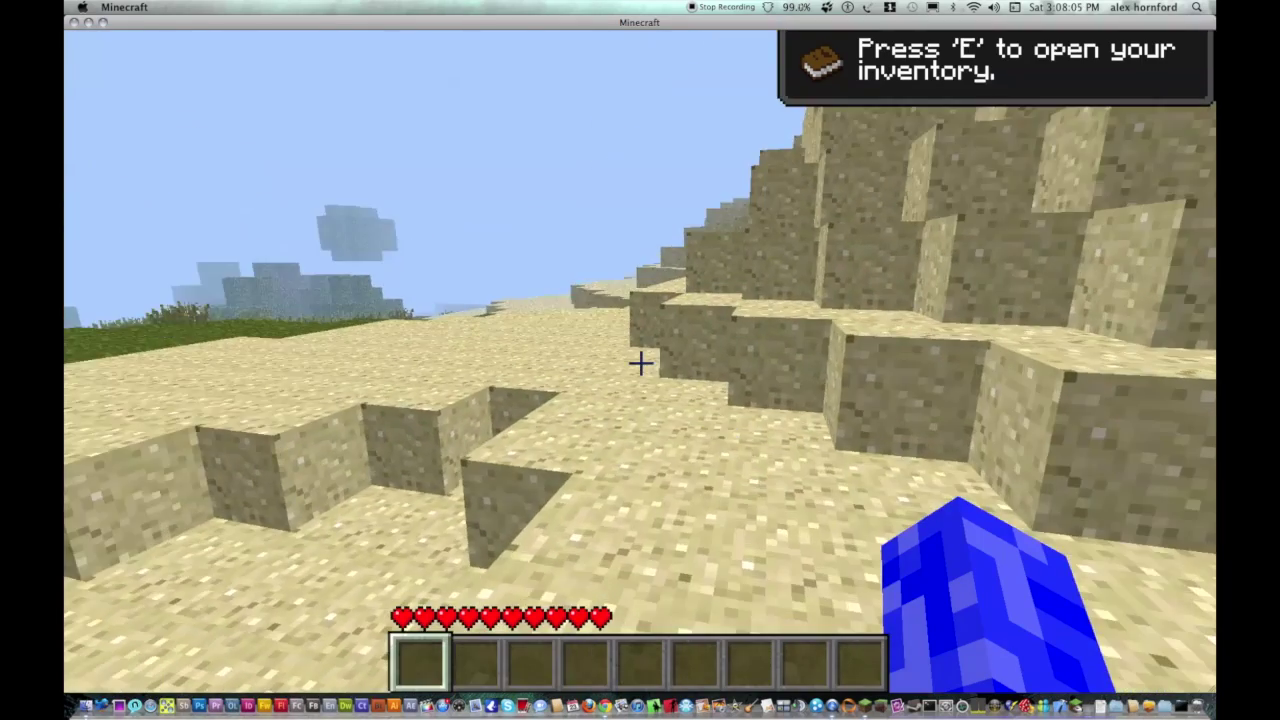
key("e")
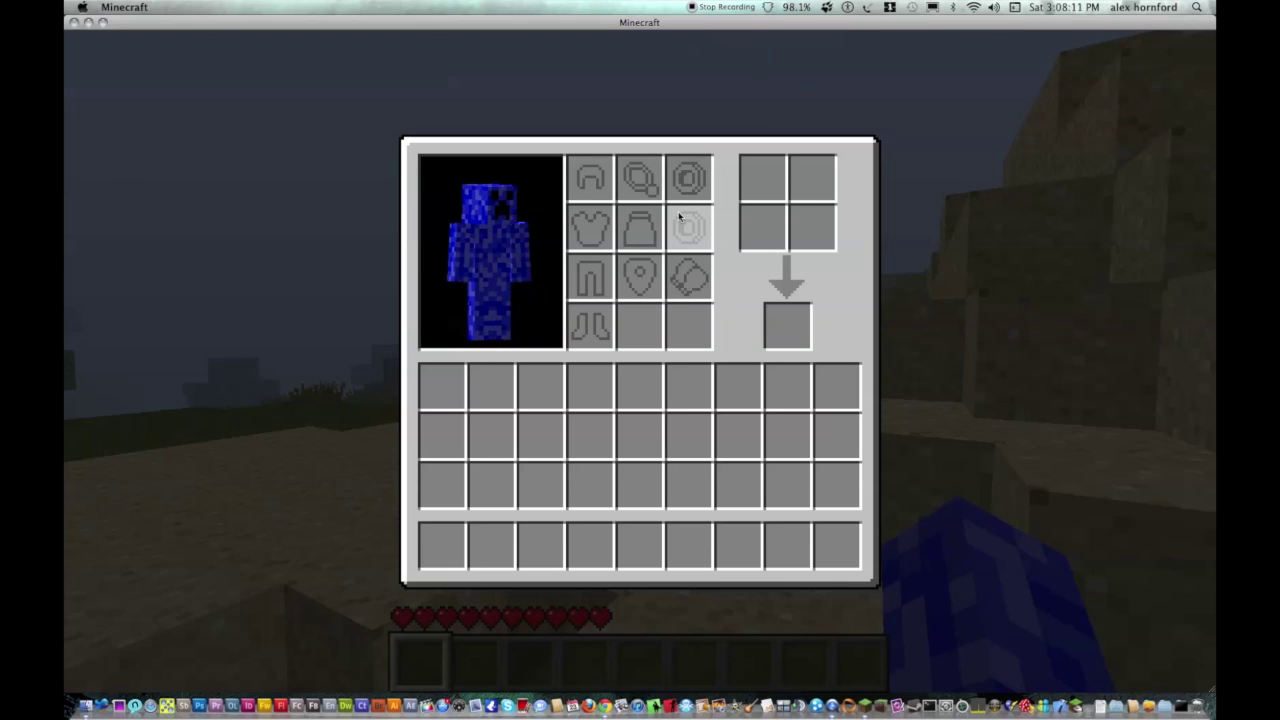
key("e")
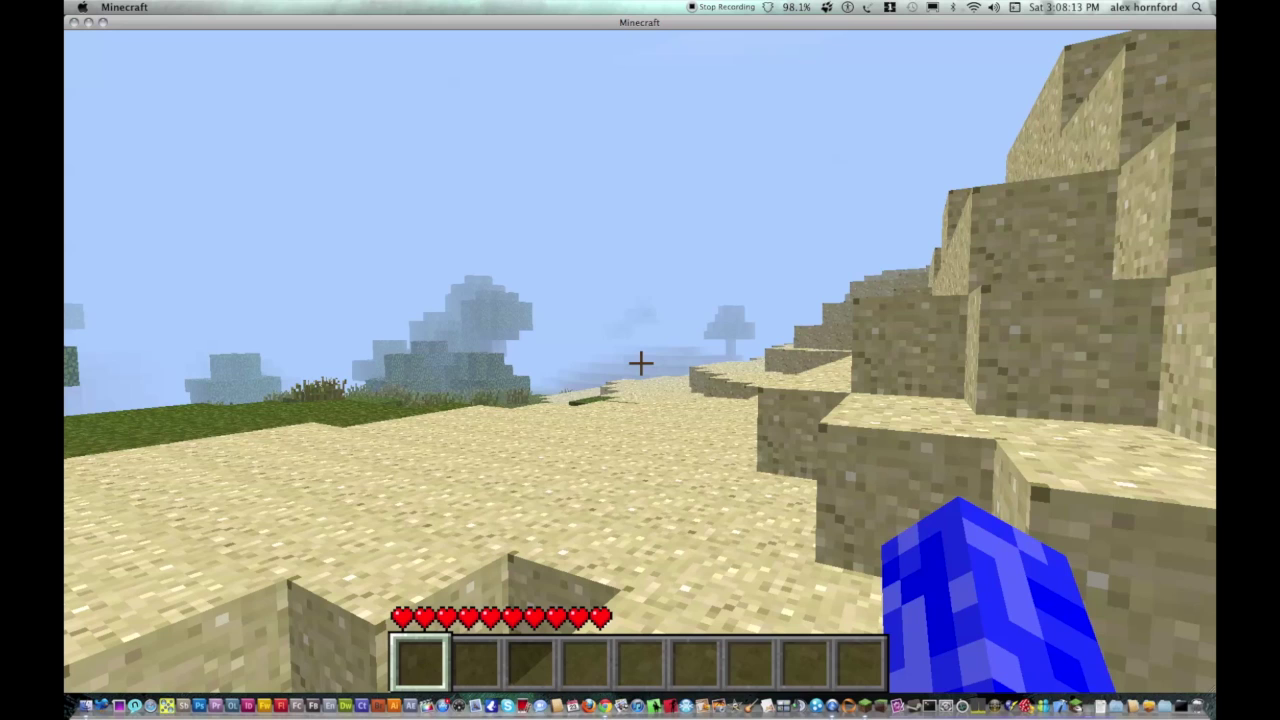
key("Escape")
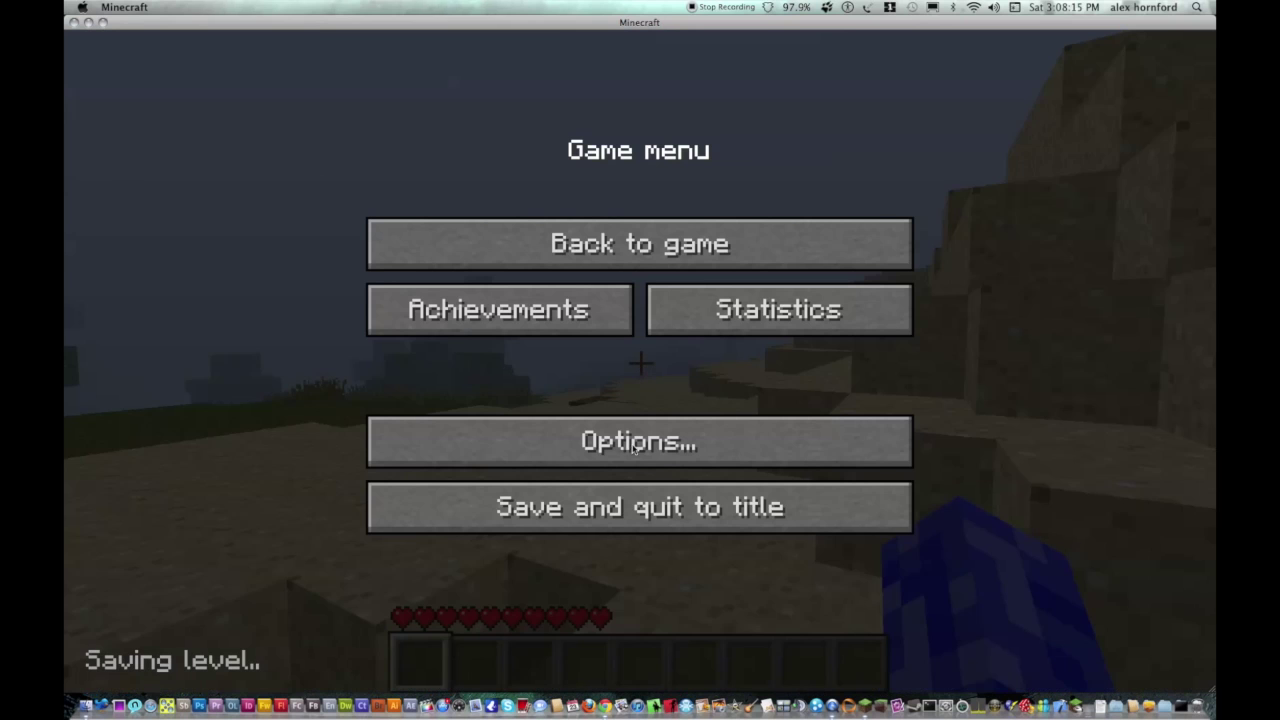
Open Achievements, pan around the map, then switch to the Aether page showing Hostile Paradise.
left_click(585, 311)
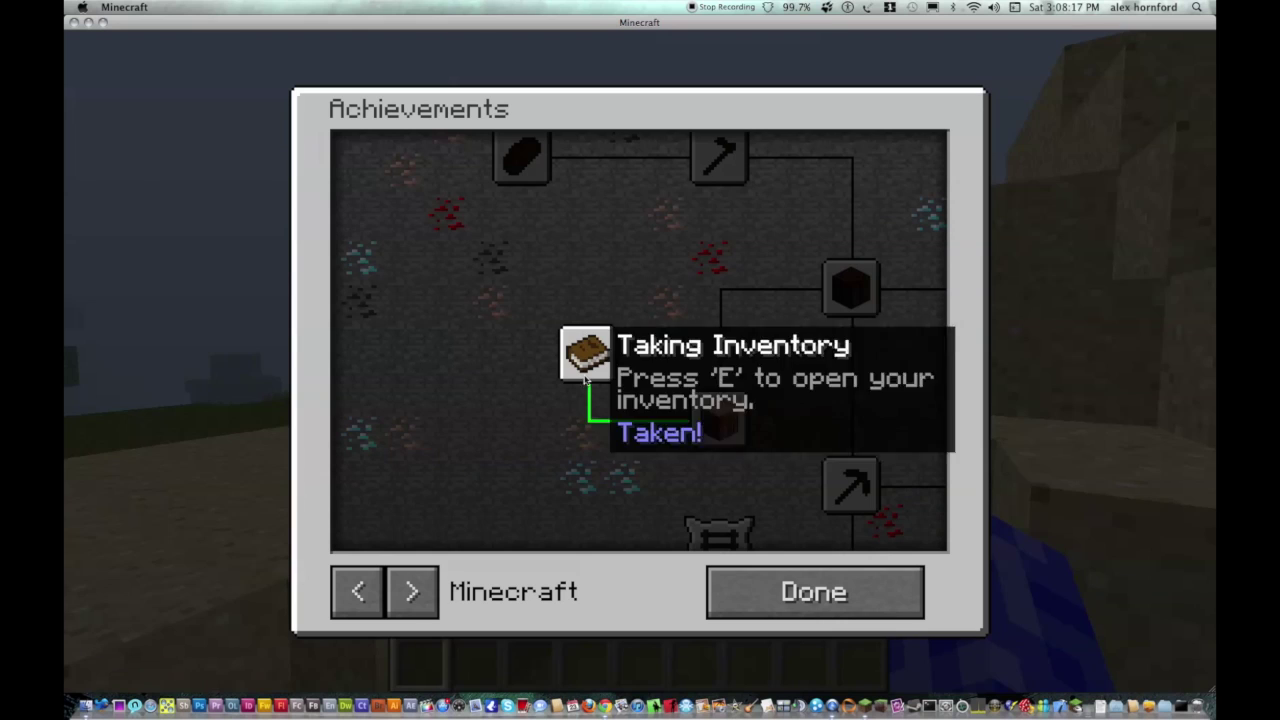
left_click_drag(517, 451, 614, 486)
left_click_drag(809, 191, 668, 473)
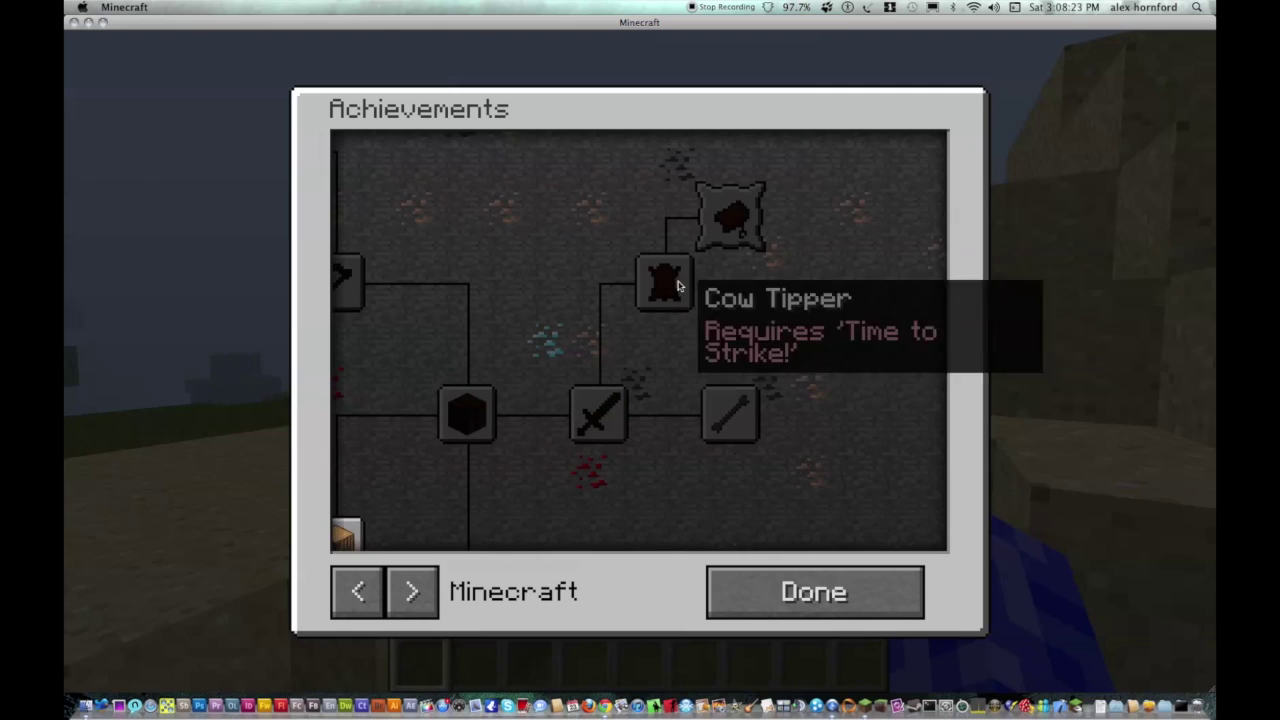
left_click_drag(568, 222, 838, 465)
left_click_drag(471, 221, 1018, 461)
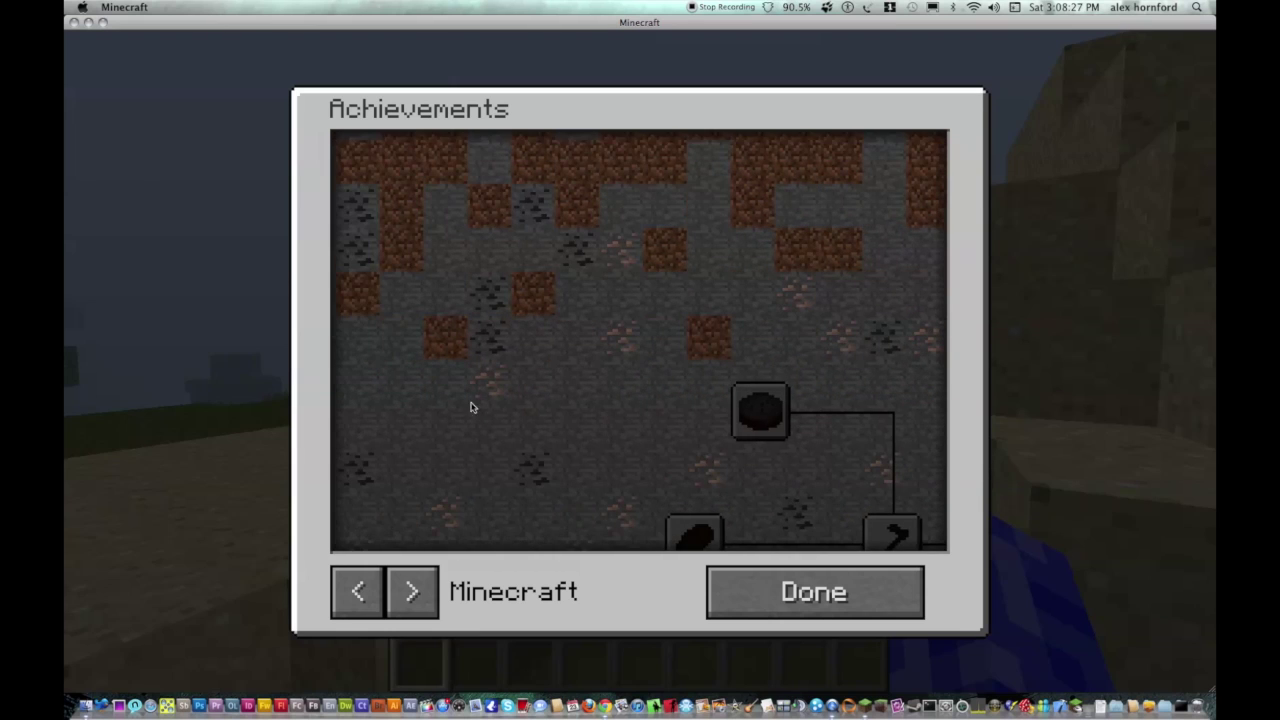
left_click_drag(649, 370, 689, 326)
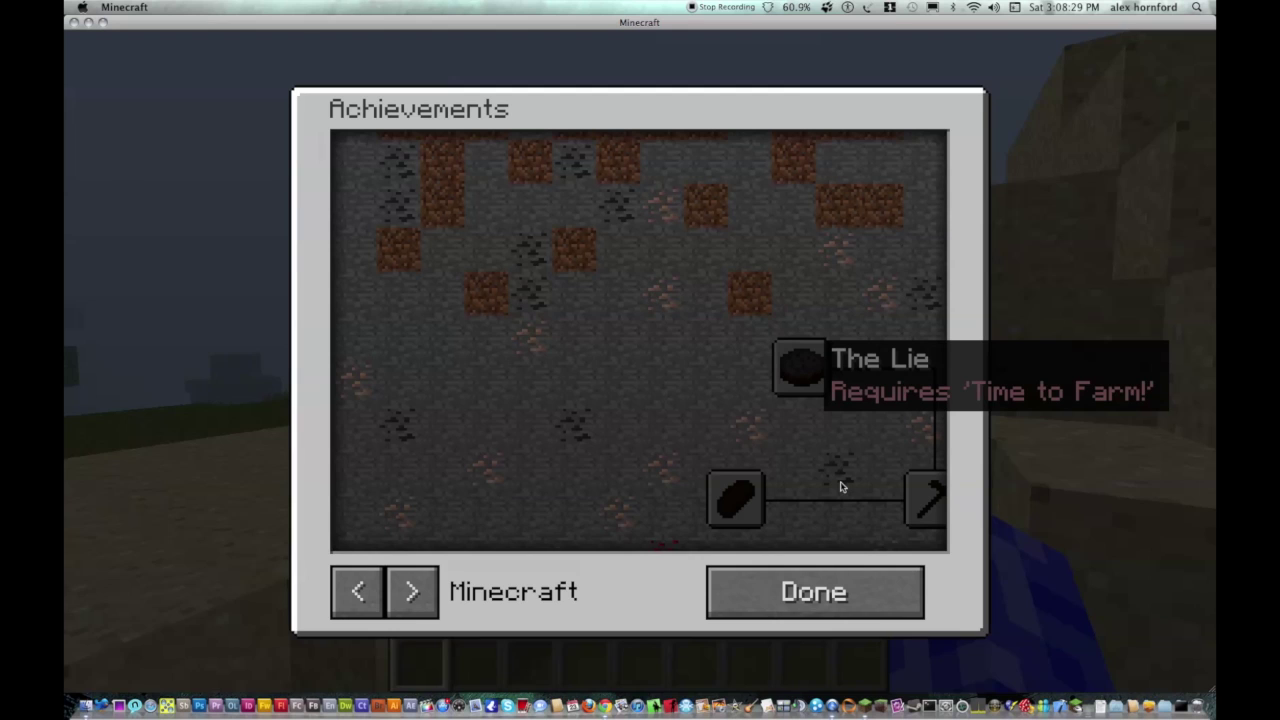
left_click_drag(841, 487, 721, 422)
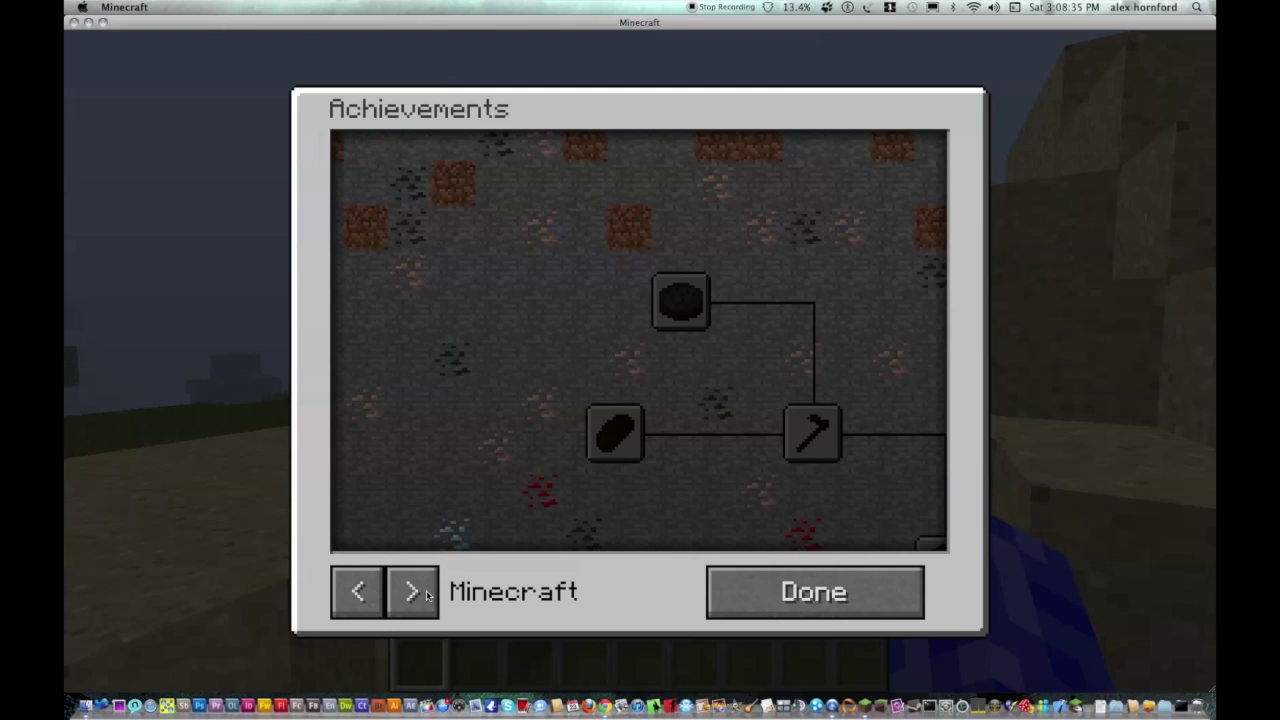
left_click(424, 598)
left_click_drag(491, 426, 449, 257)
mouse_move(637, 379)
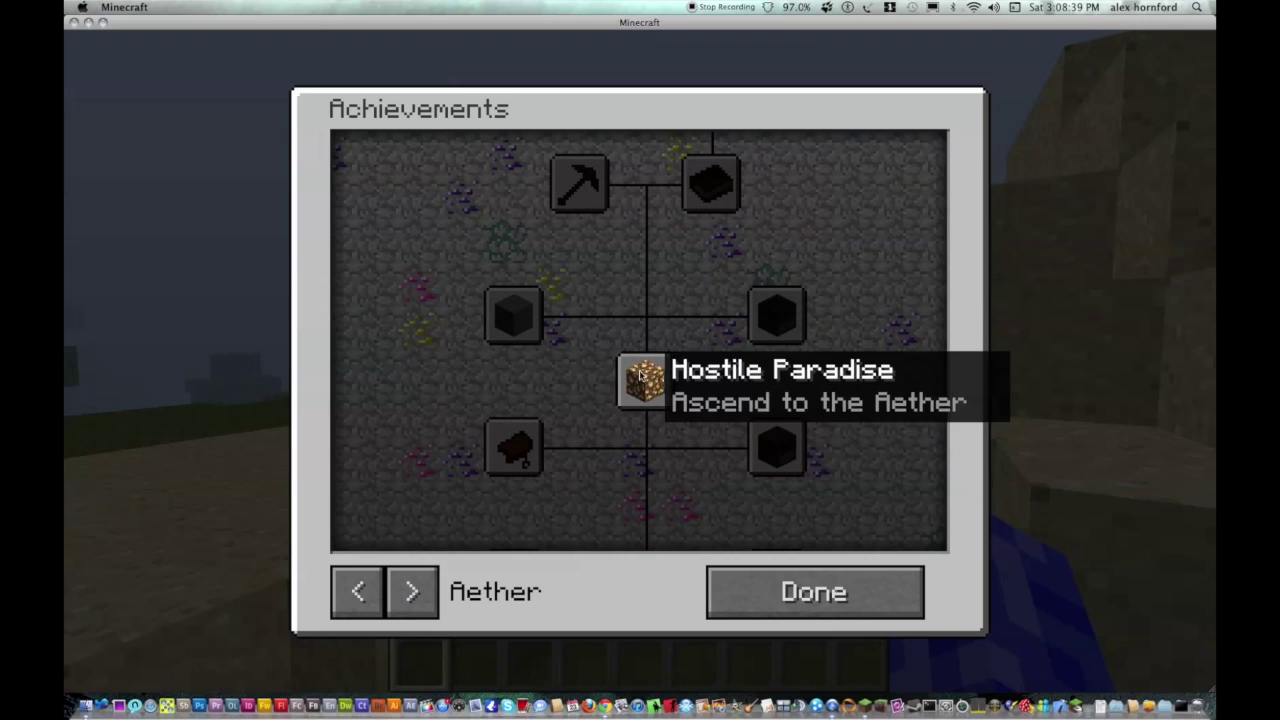